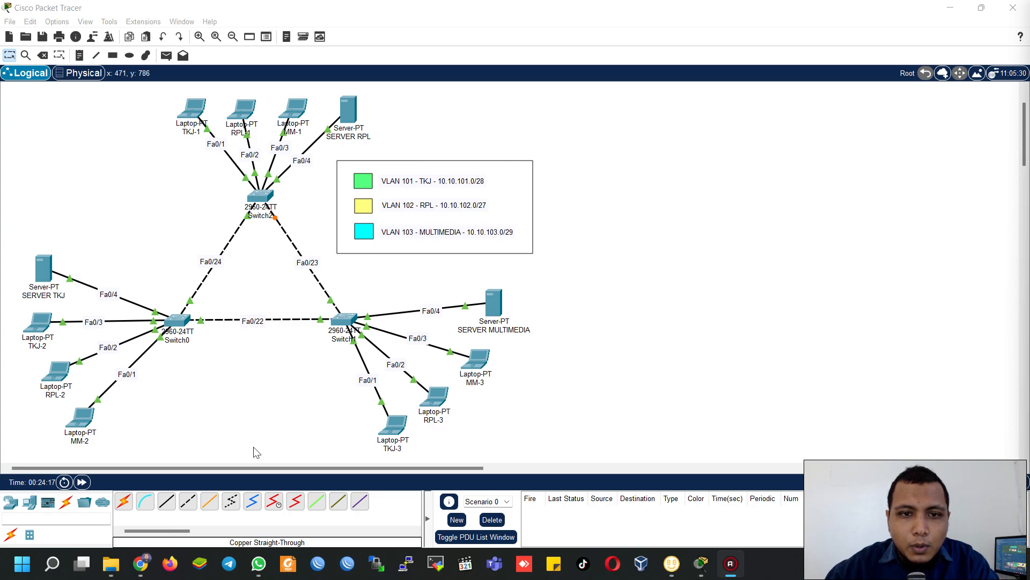
Rename Switch2, the upper switch of the triangle, as LAB-A
scroll(223, 412, up, 1)
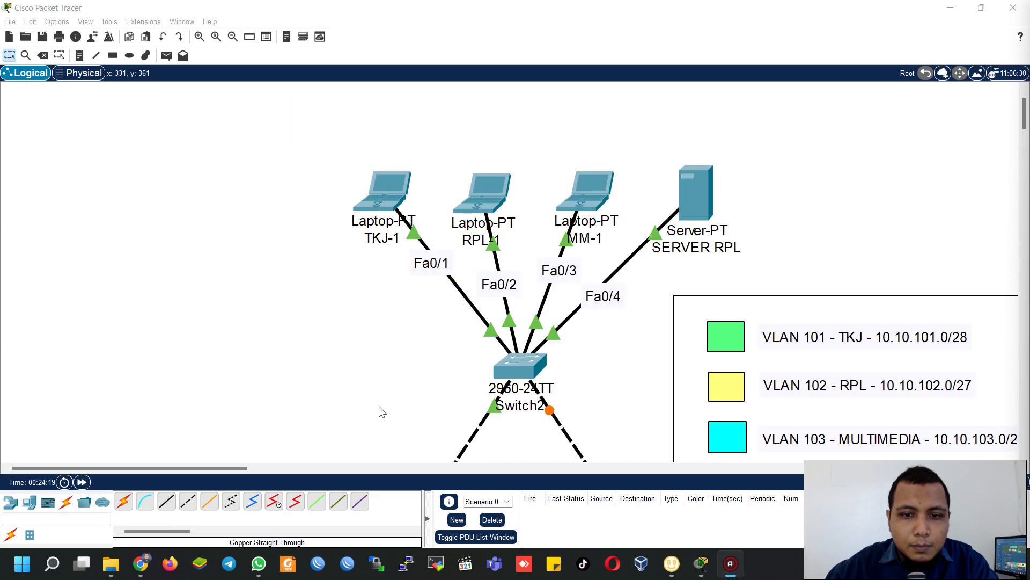
scroll(367, 415, down, 4)
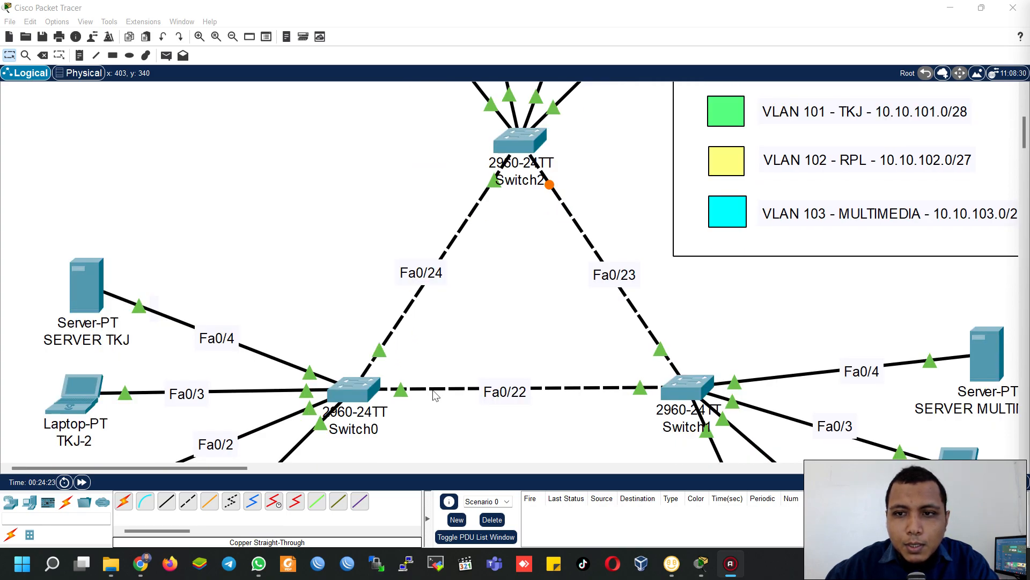
scroll(436, 396, up, 1)
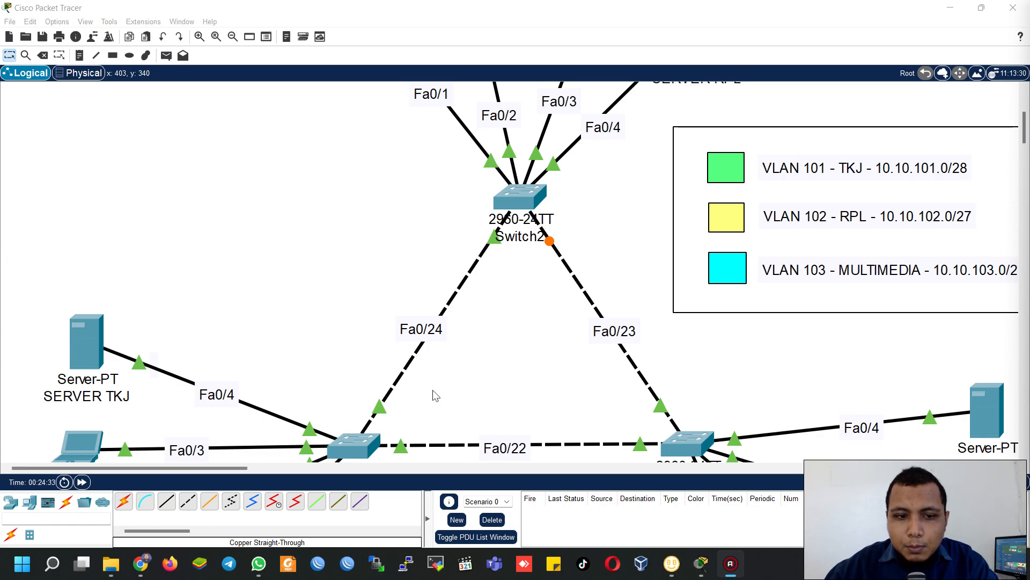
scroll(436, 396, up, 3)
scroll(435, 396, down, 6)
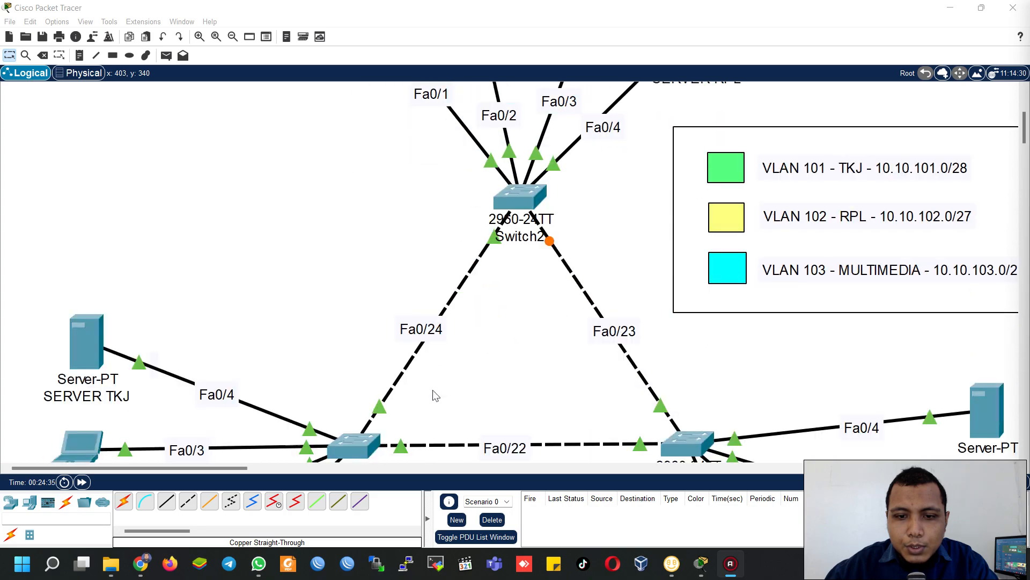
scroll(436, 396, up, 3)
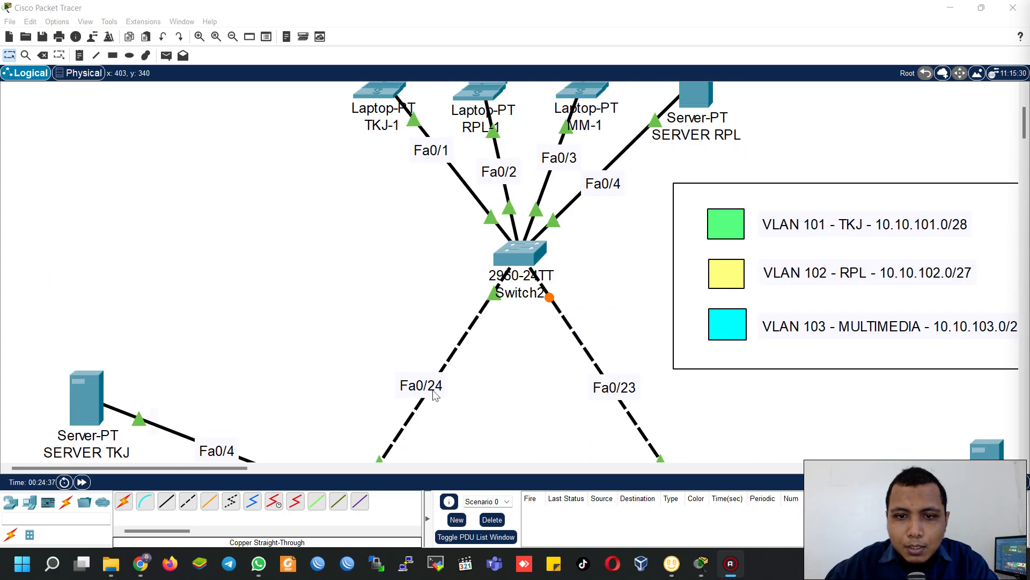
click(521, 303)
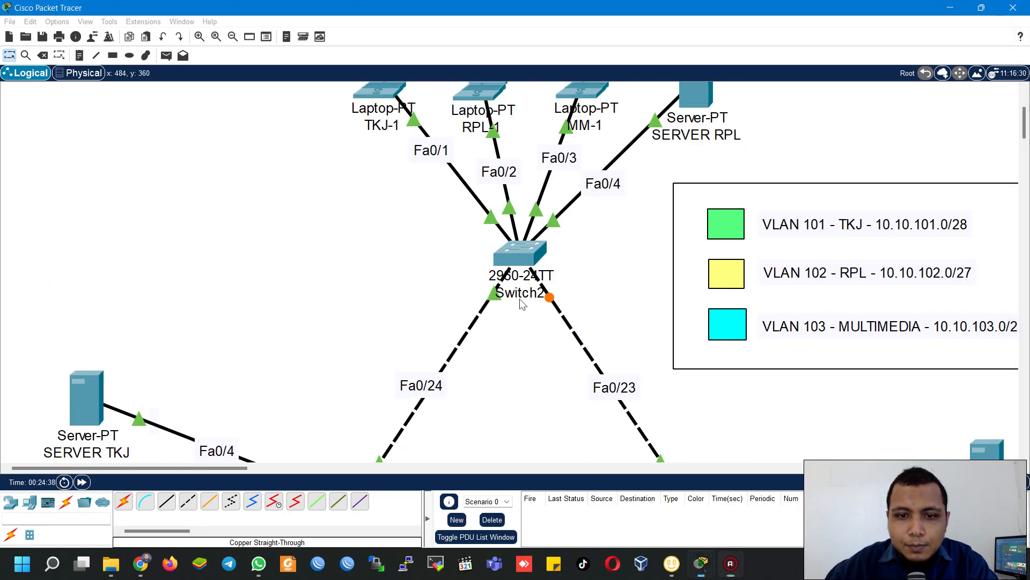
click(528, 295)
double_click(521, 290)
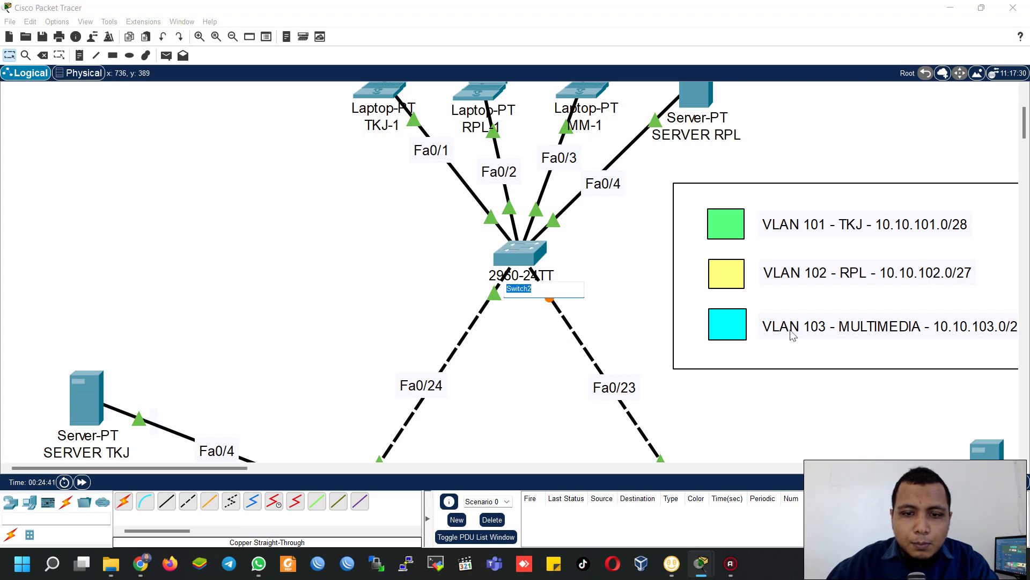
text(LAB-A)
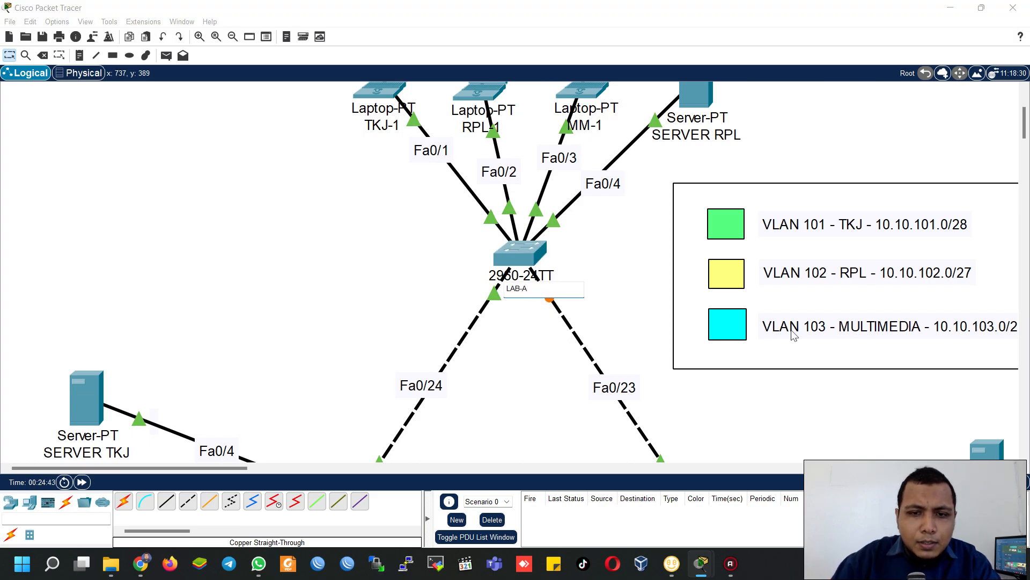
Rename Switch0 as LAB-B and Switch1 as LAB-C
scroll(460, 291, down, 3)
click(361, 378)
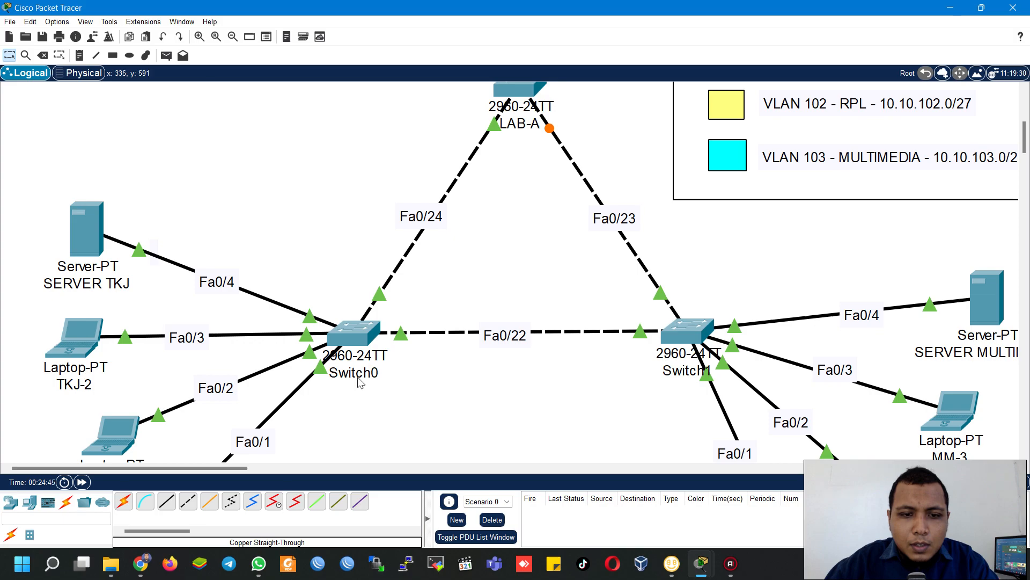
double_click(358, 375)
text(LAB)
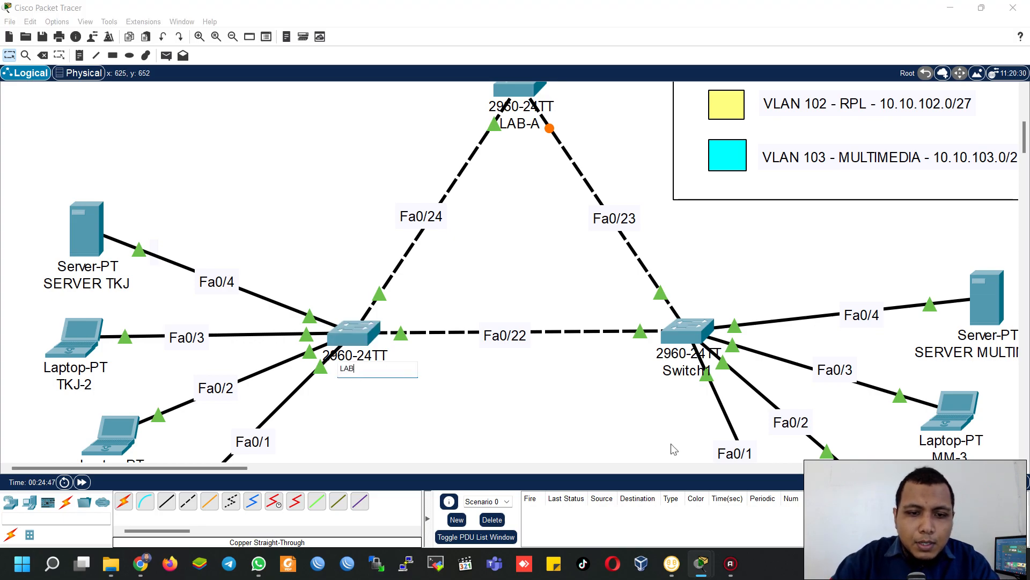
text(-B)
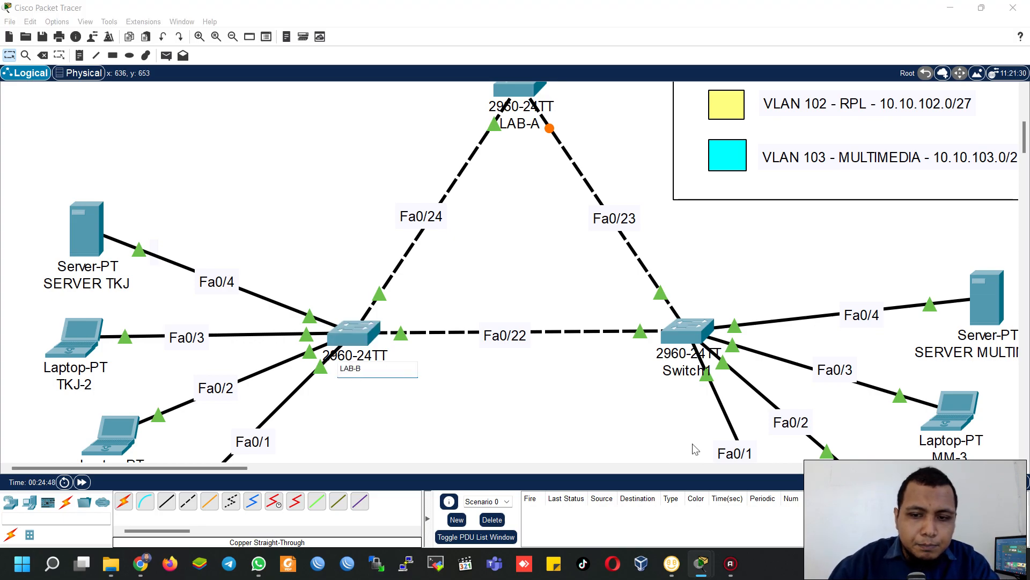
double_click(686, 370)
text(LAB-C)
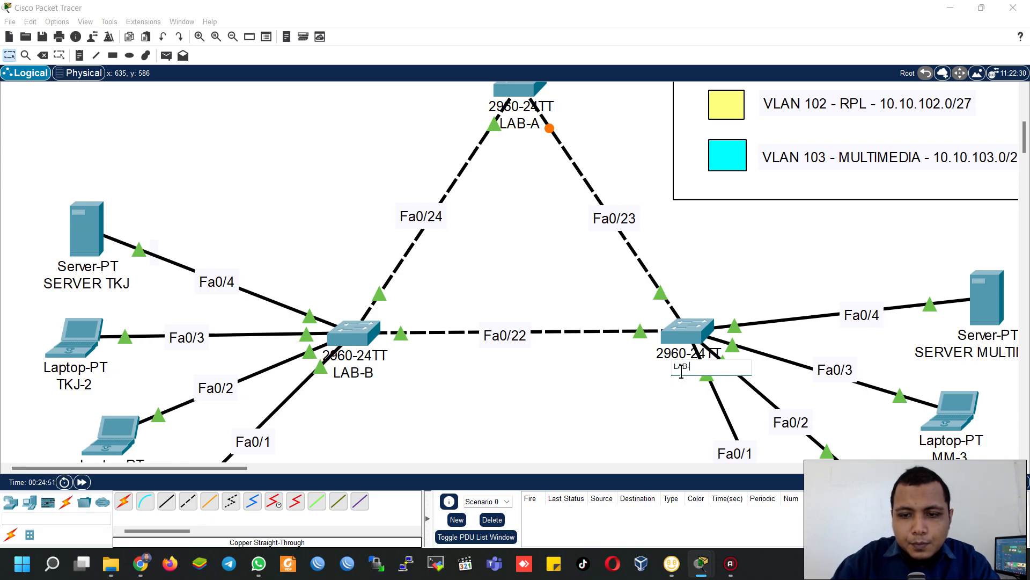
click(516, 293)
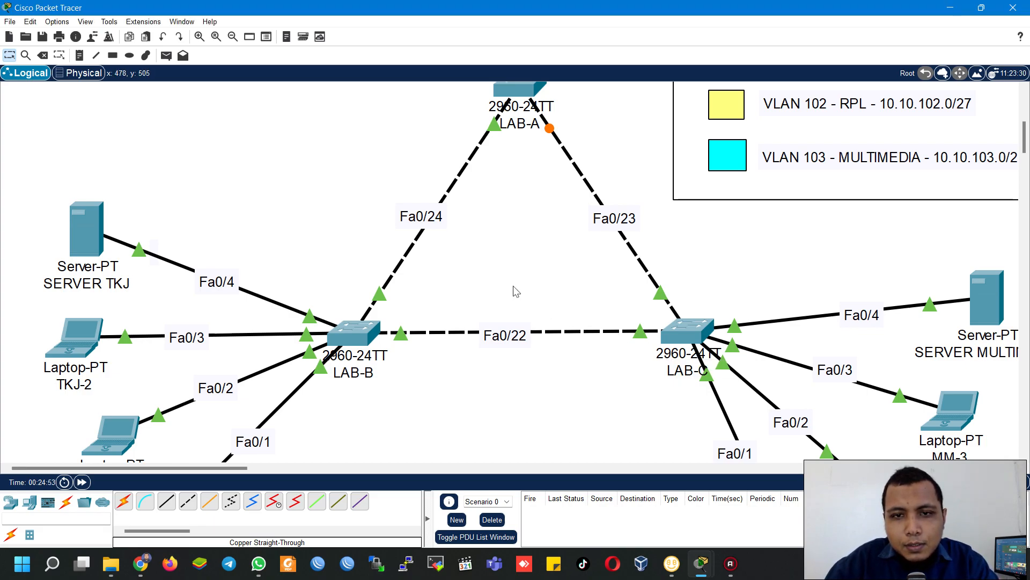
Move the whole VLAN legend box with its colour swatches and labels slightly closer to the LAB-A switch
scroll(510, 290, up, 3)
drag(662, 178, 1001, 384)
click(825, 275)
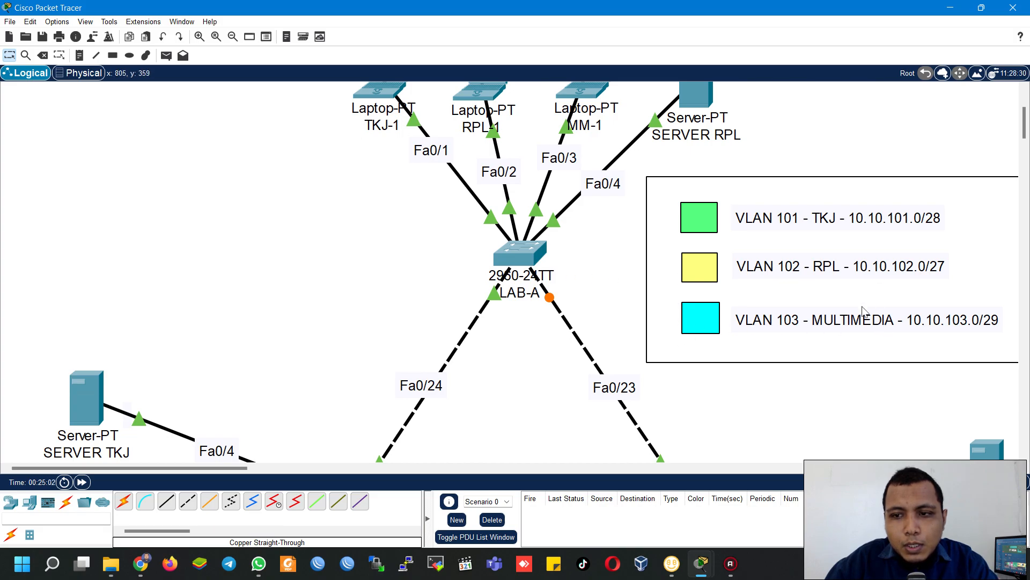
Examine the laptops, servers and port links around LAB-A, LAB-B and LAB-C against the VLAN legend
scroll(400, 288, down, 3)
scroll(398, 289, down, 3)
scroll(399, 288, up, 7)
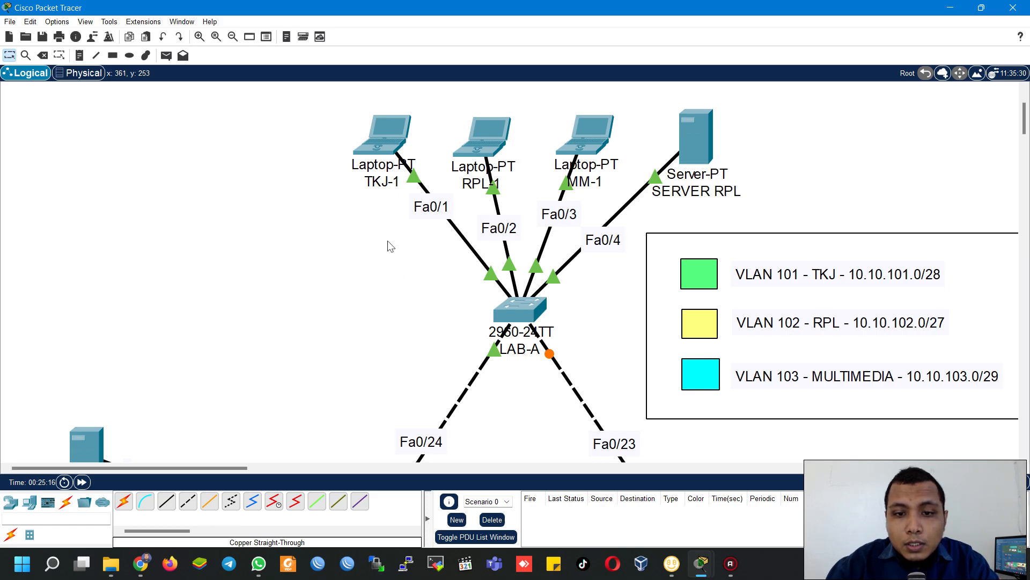
scroll(390, 247, down, 3)
scroll(390, 247, up, 3)
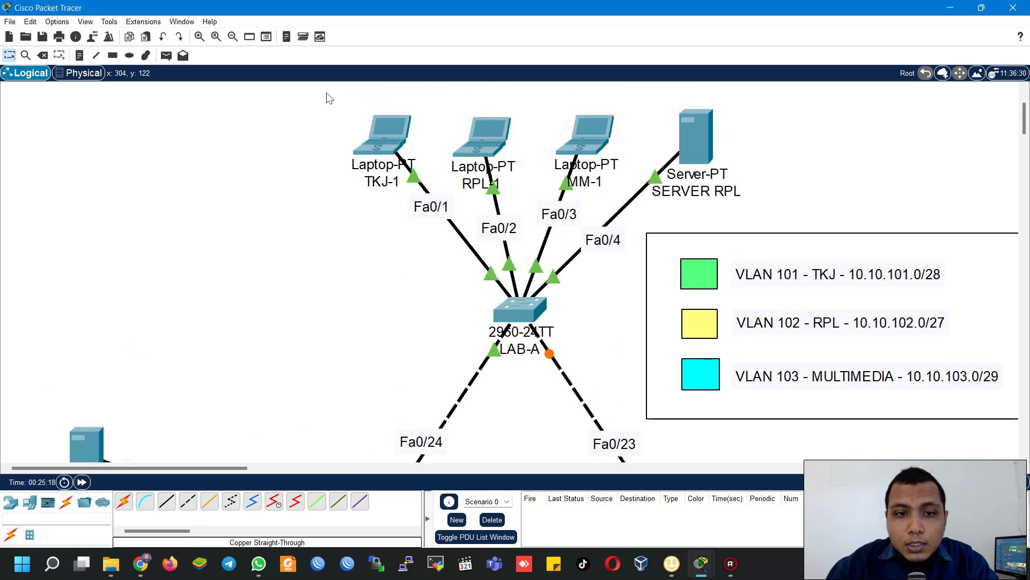
drag(327, 91, 421, 210)
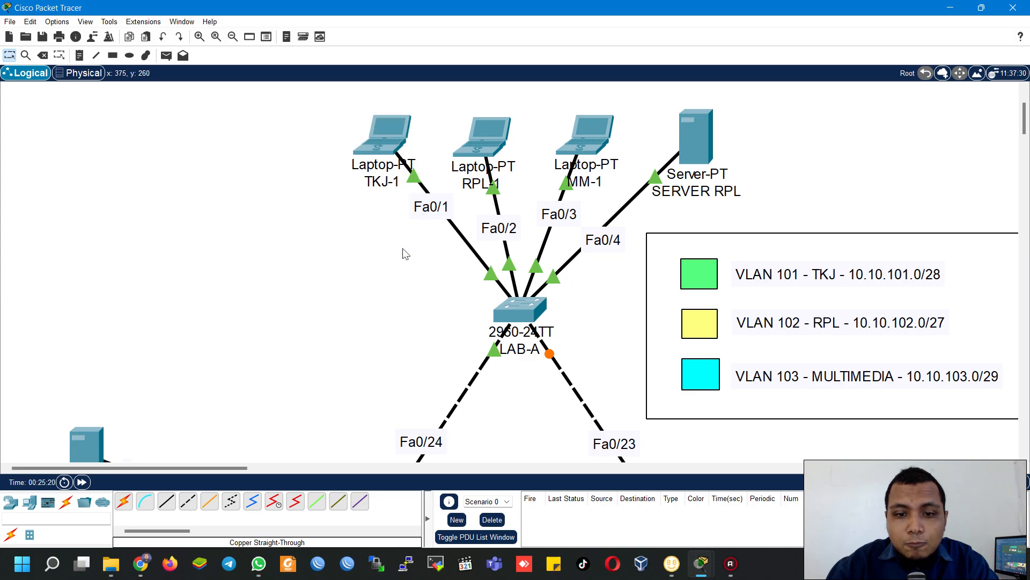
scroll(402, 253, down, 7)
scroll(238, 364, down, 3)
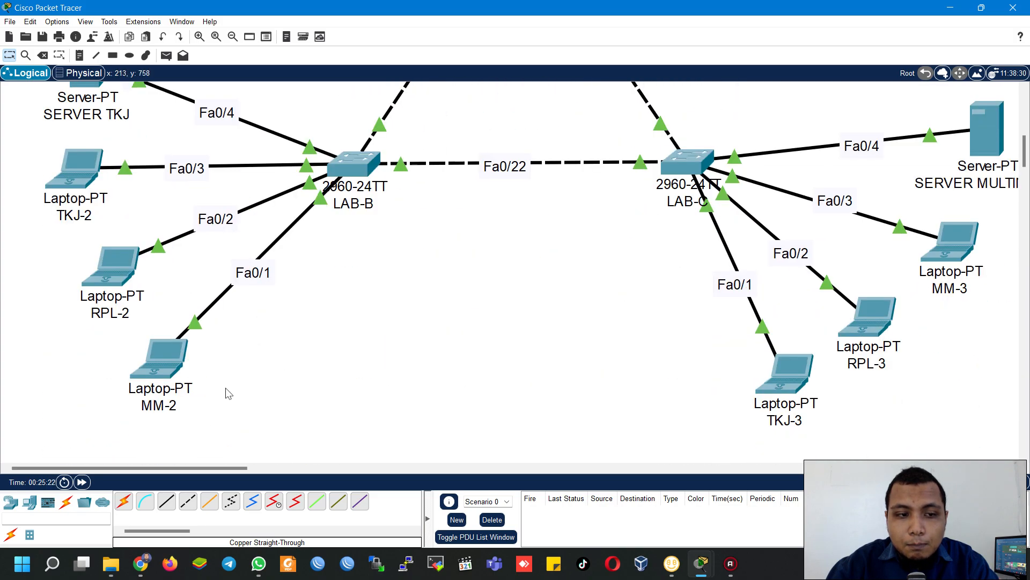
scroll(508, 301, up, 11)
scroll(513, 302, down, 8)
scroll(515, 302, down, 3)
scroll(512, 301, up, 10)
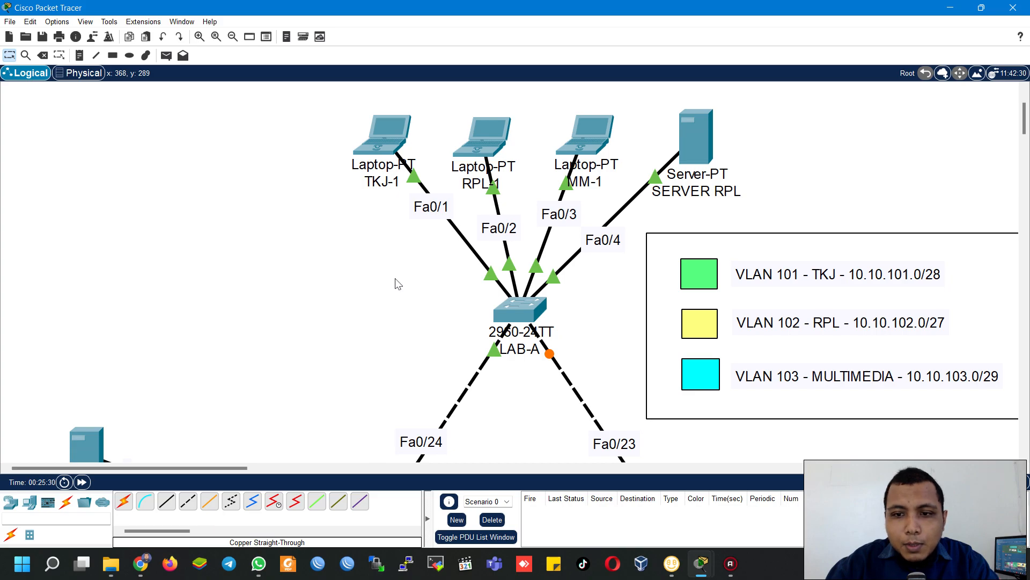
scroll(397, 284, down, 6)
scroll(397, 284, down, 3)
scroll(393, 283, up, 5)
scroll(375, 337, down, 2)
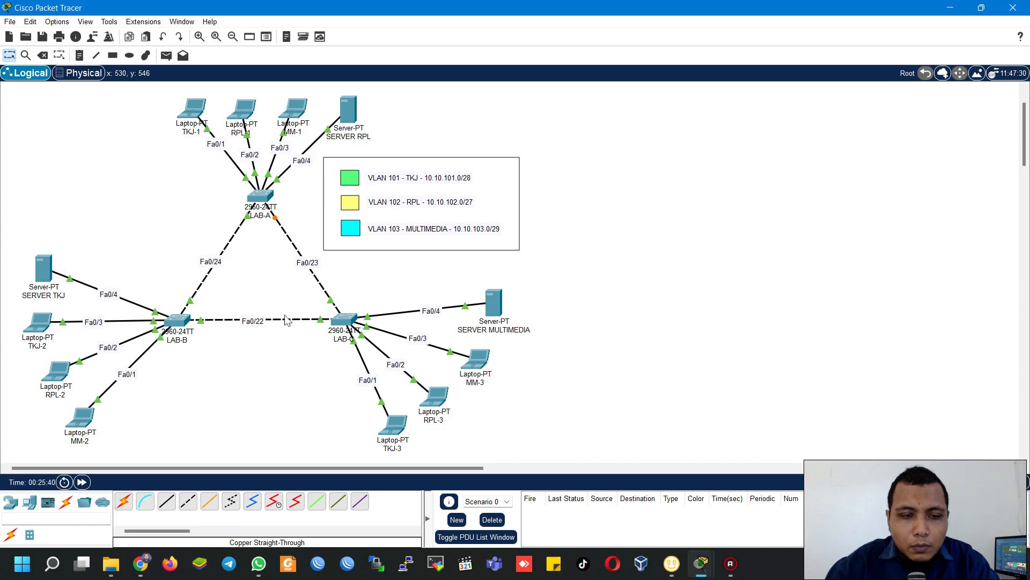
Open the IP configuration of SERVER RPL, with its window placed beside the topology
click(343, 114)
drag(419, 91, 604, 36)
click(650, 68)
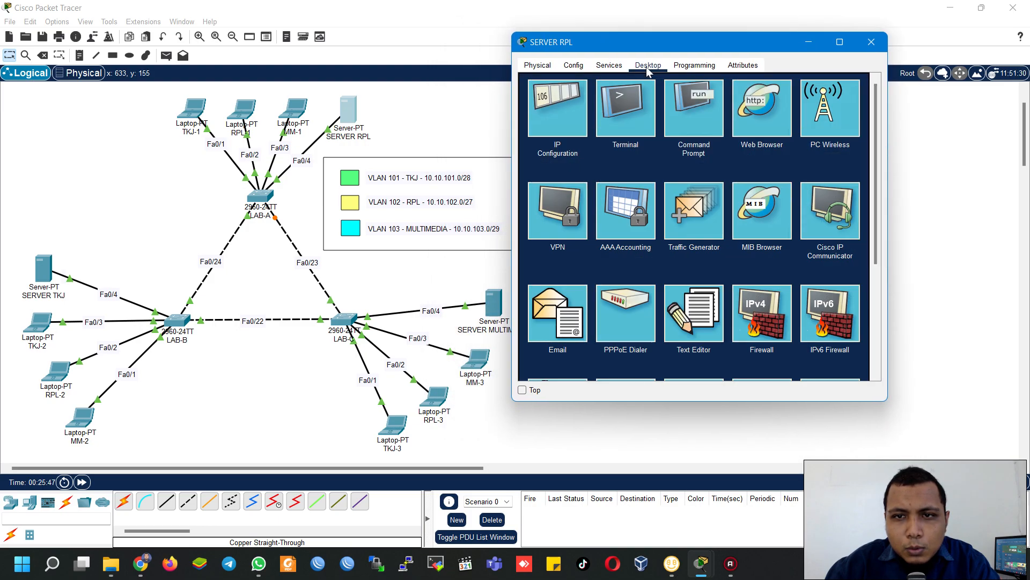
click(571, 114)
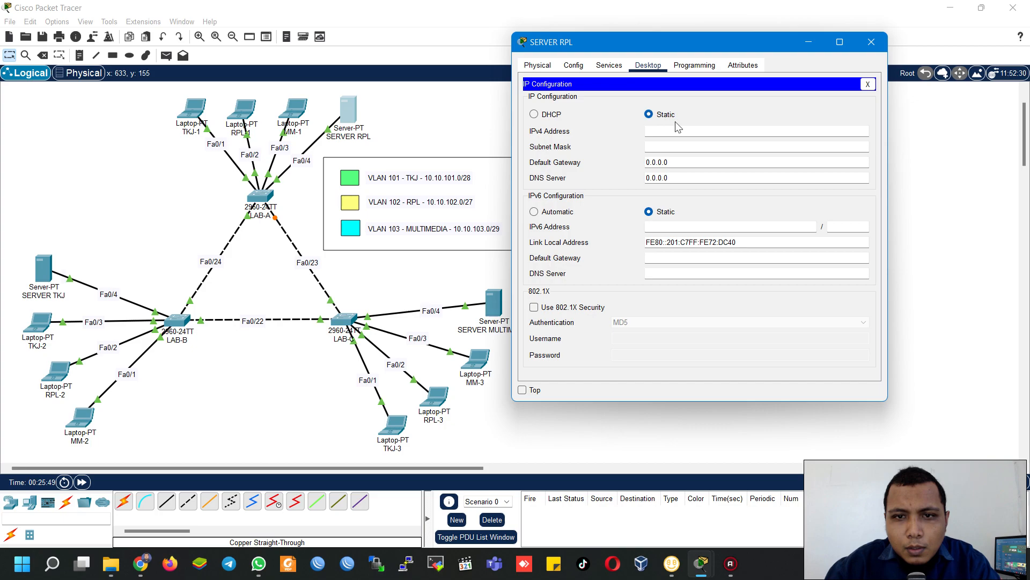
click(689, 135)
text(10.10.101.)
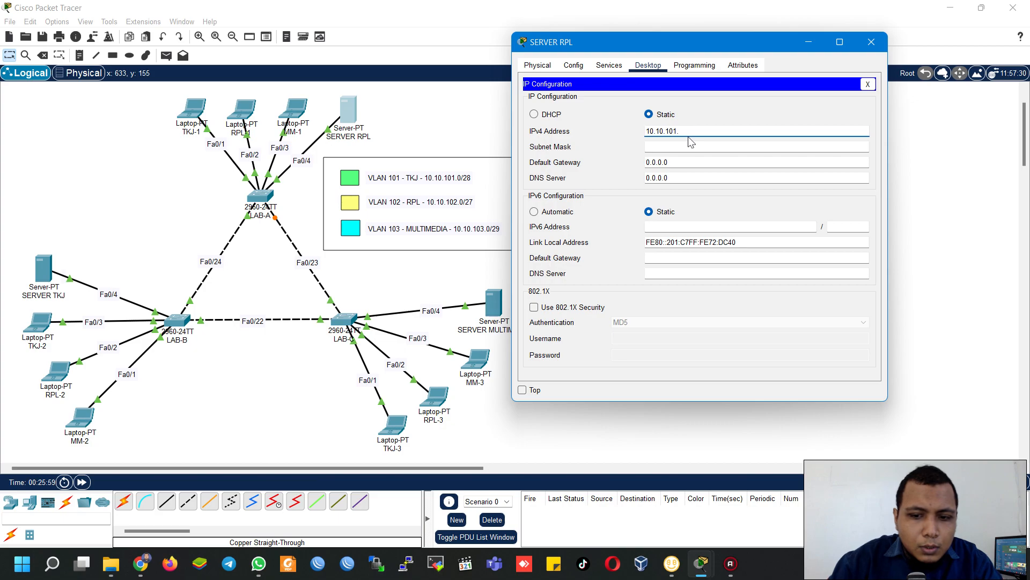
key(super)
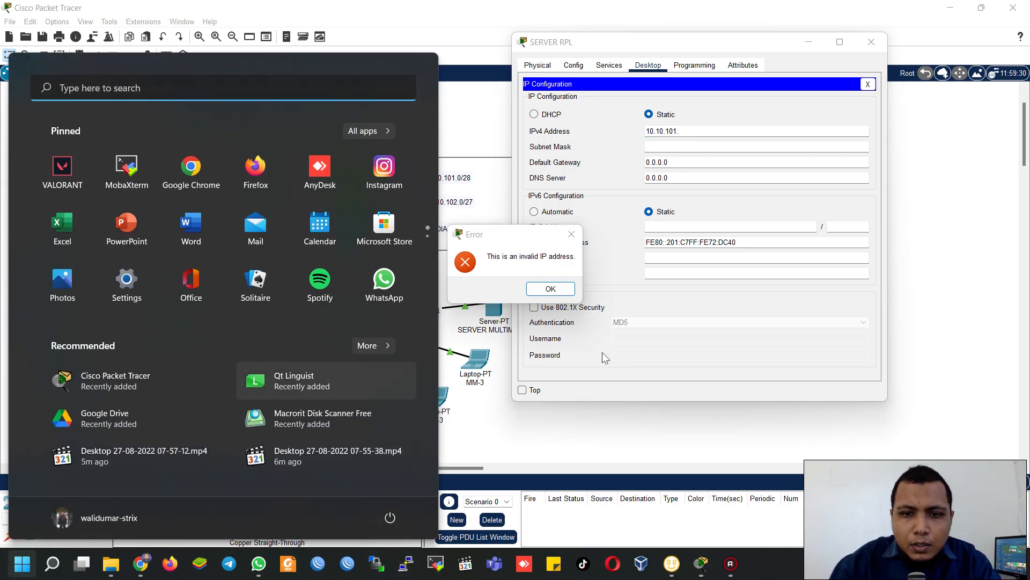
click(560, 285)
click(560, 287)
Switch to Calculator, compute 254 - 240, and place its window beside the server's IP configuration
key(alt+space)
text(calc)
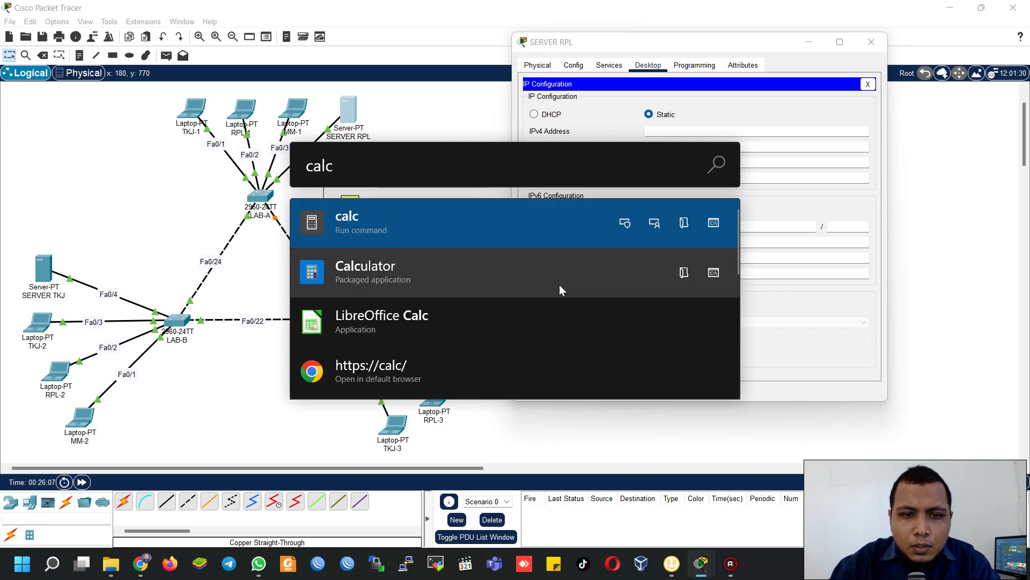
click(559, 285)
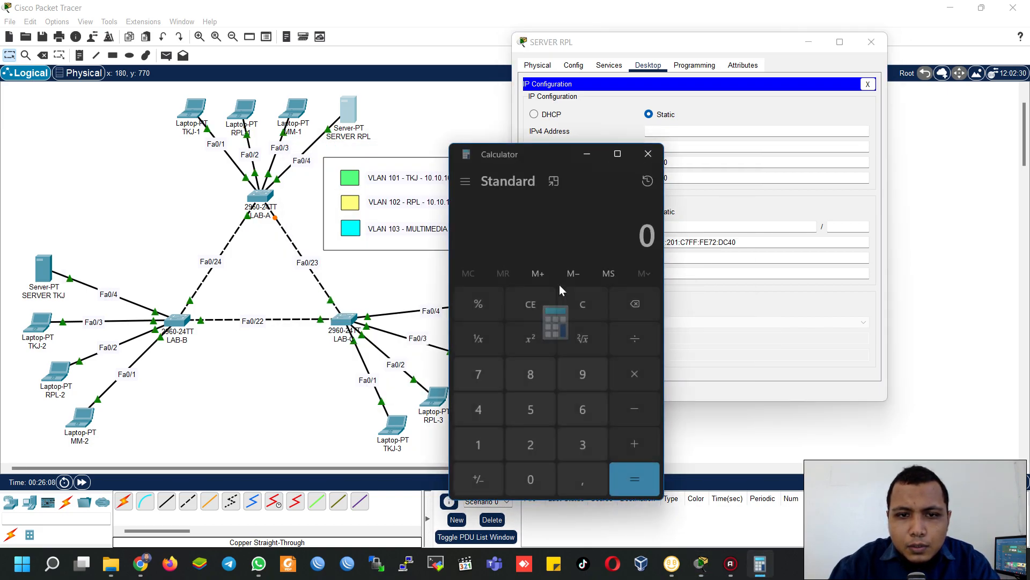
drag(509, 155, 595, 157)
text(254 - )
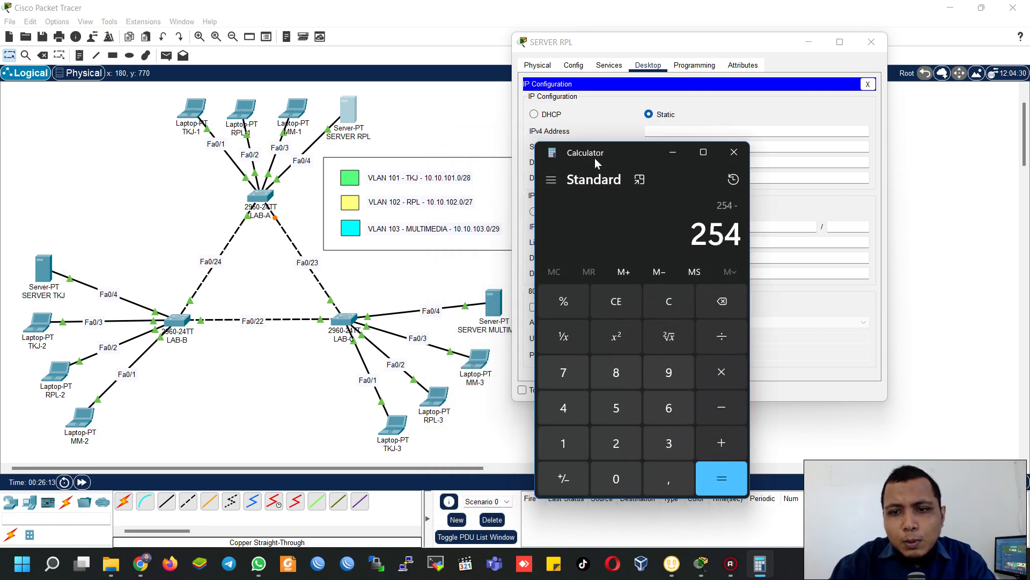
text(240)
key(Return)
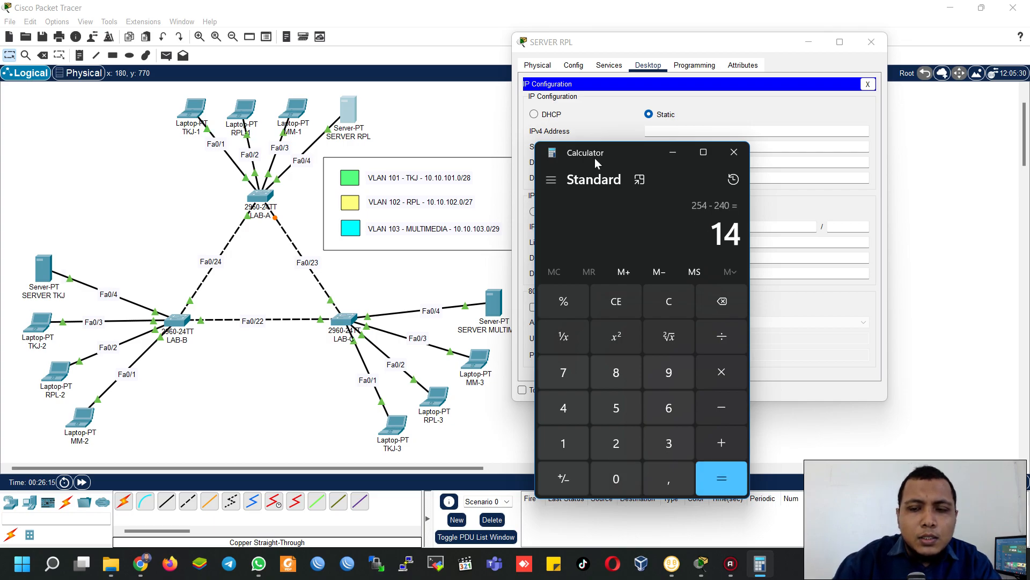
drag(616, 154, 883, 114)
Set SERVER RPL's IPv4 address to 10.10.101.14 and its subnet mask to 255.255.255.240
click(664, 130)
click(692, 129)
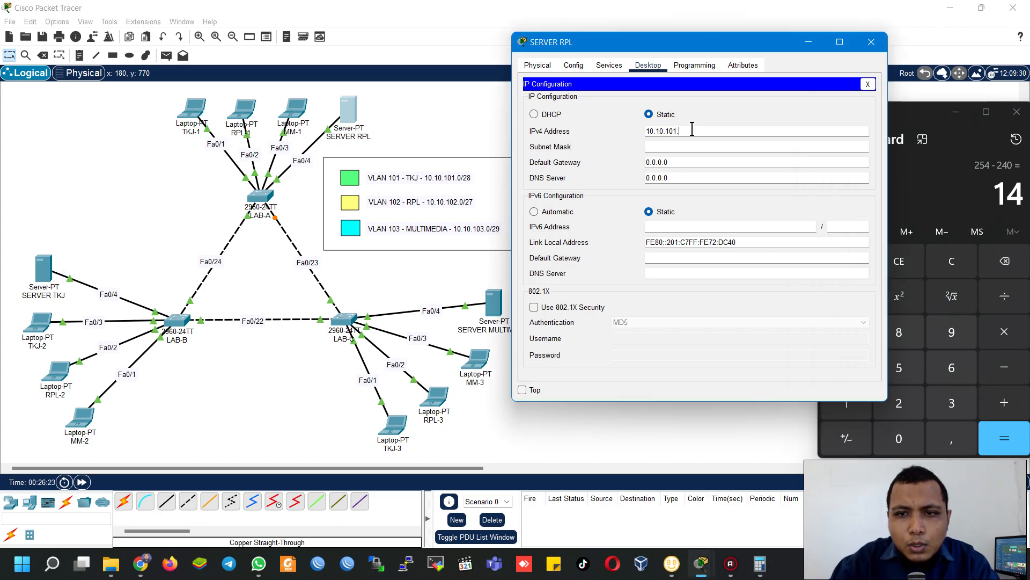
key(Tab)
text(25)
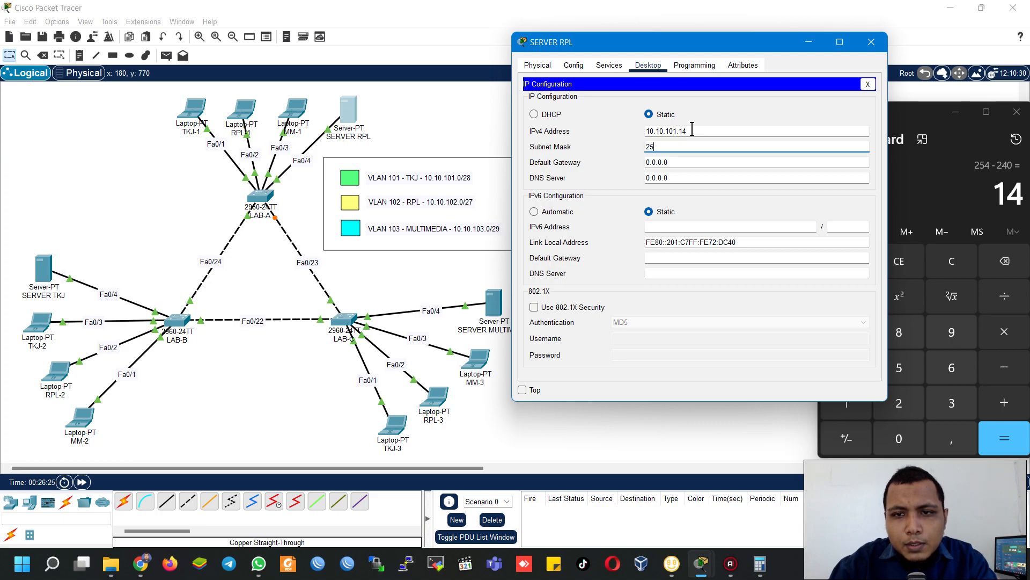
text(5.255.255.240)
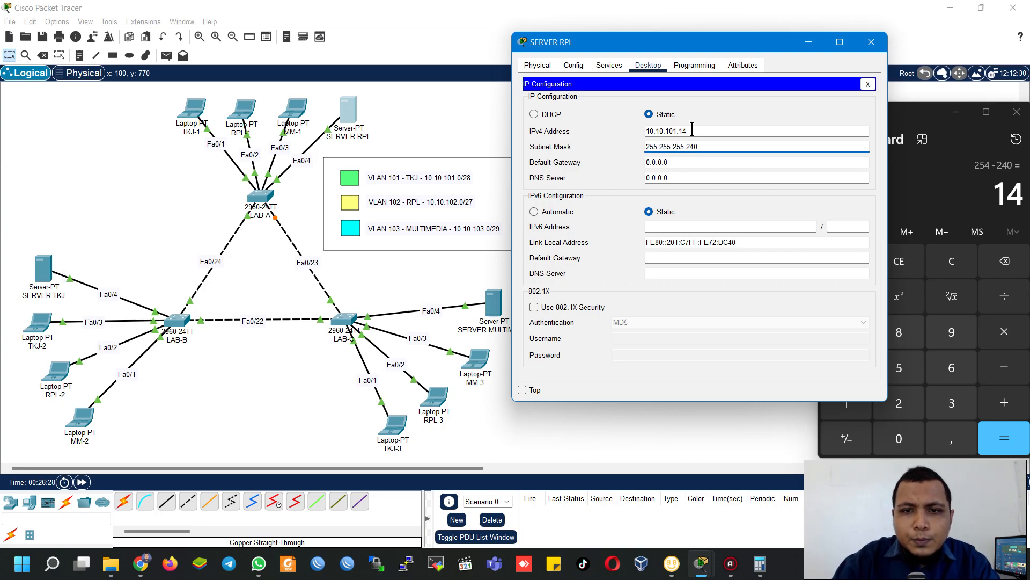
Copy SERVER RPL's IPv4 address 10.10.101.14 into its default gateway and close the IP configuration
key(Tab)
triple_click(692, 129)
key(ctrl+c)
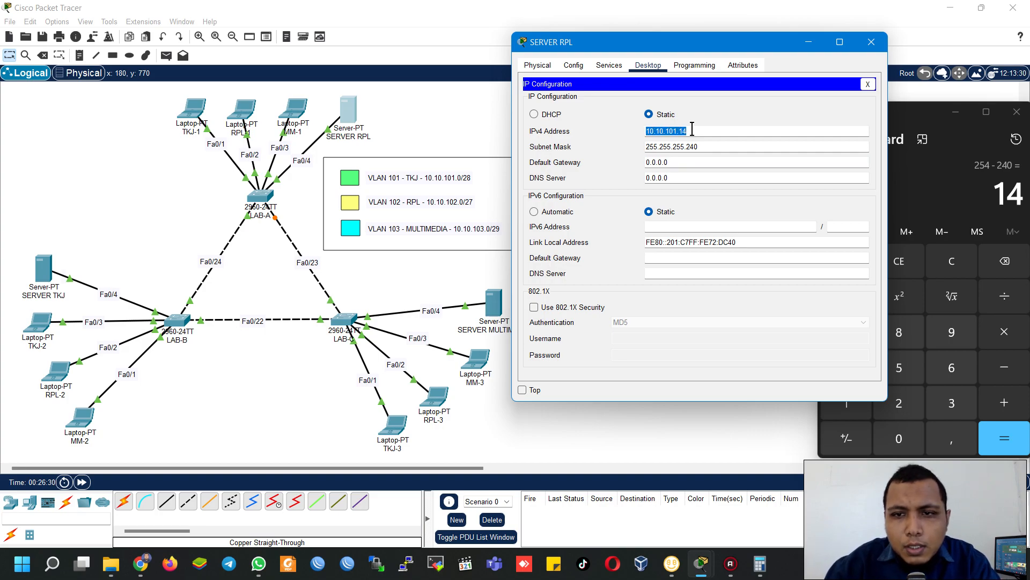
click(673, 164)
key(ctrl+a)
key(ctrl+v)
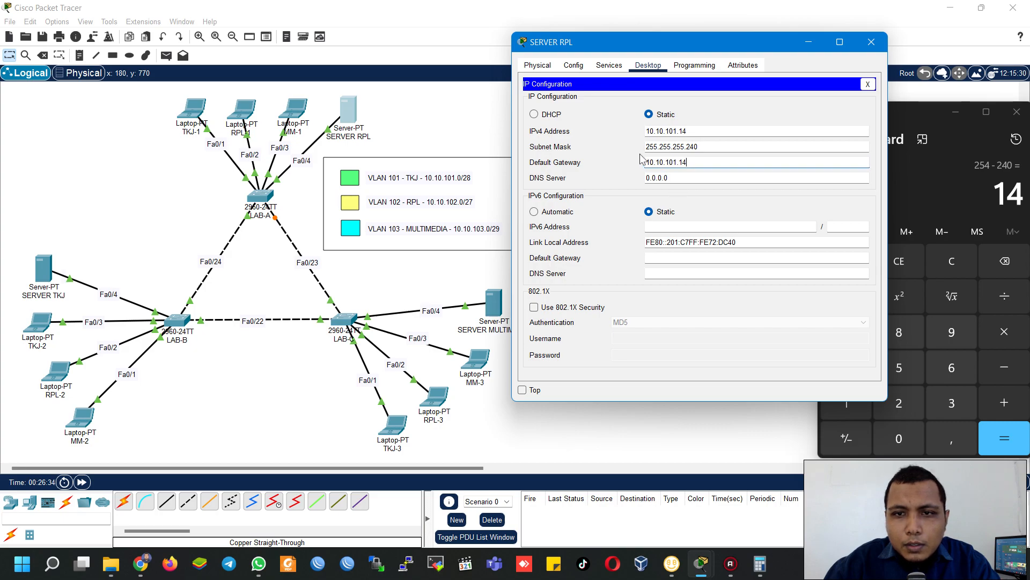
click(869, 85)
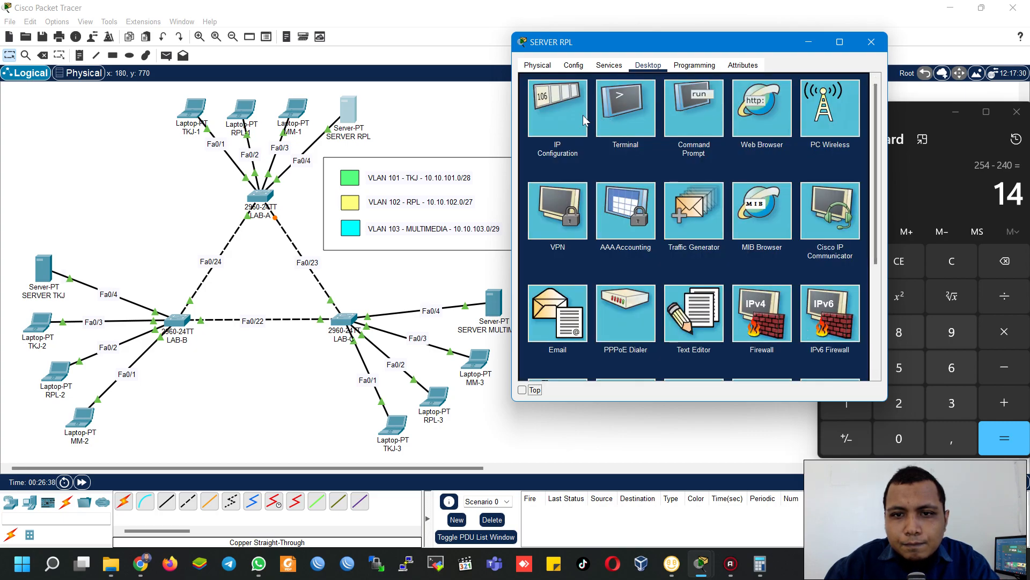
Turn on SERVER RPL's DHCP service and set the pool's default gateway to 10.10.101.14
click(617, 66)
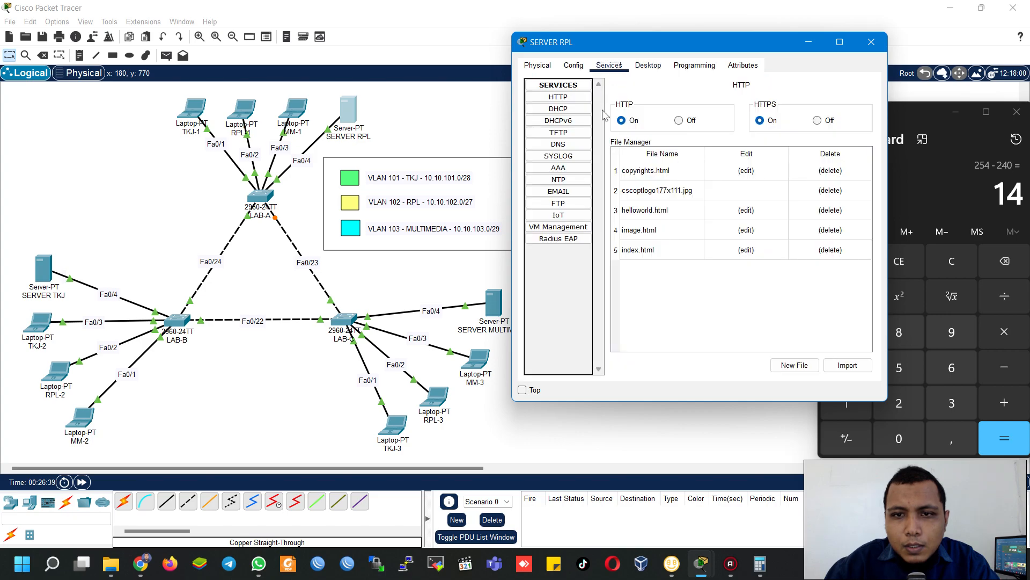
click(561, 110)
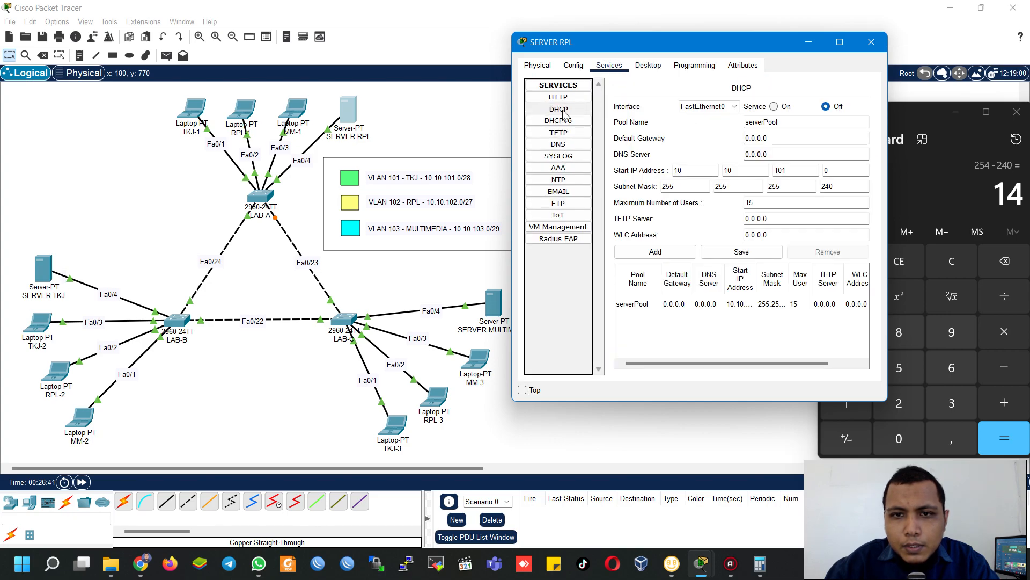
click(776, 107)
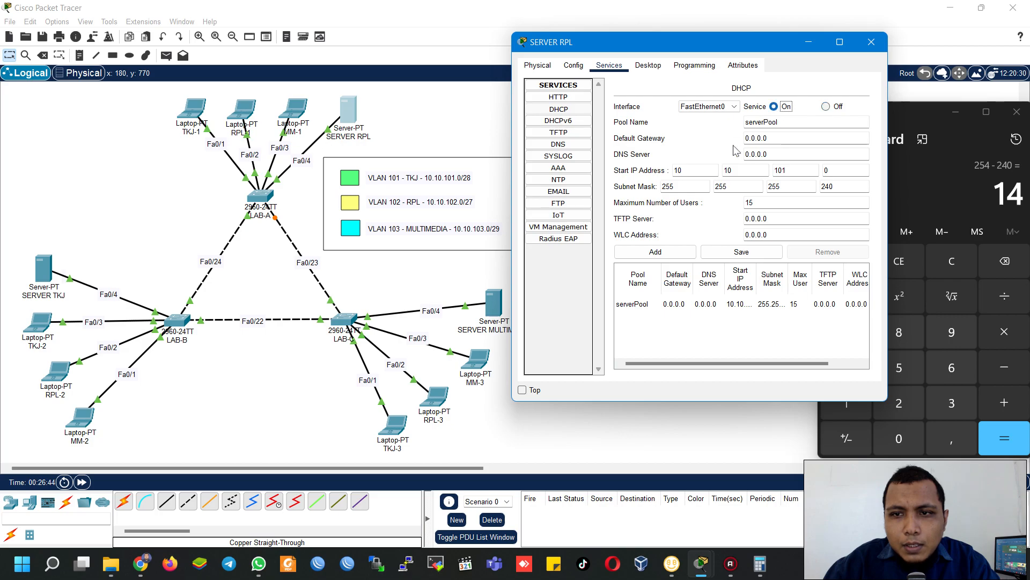
click(777, 138)
drag(777, 138, 695, 144)
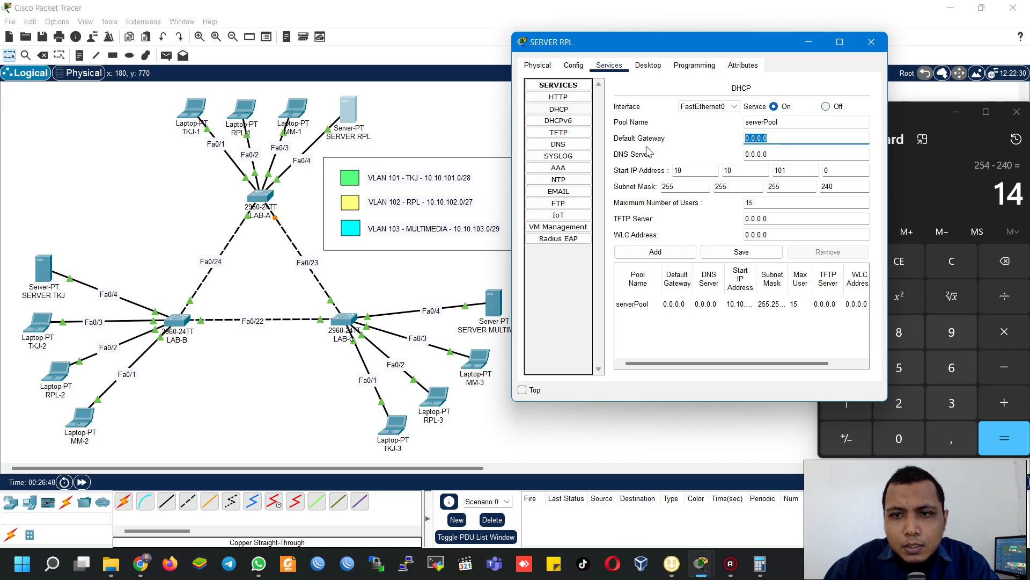
key(ctrl+v)
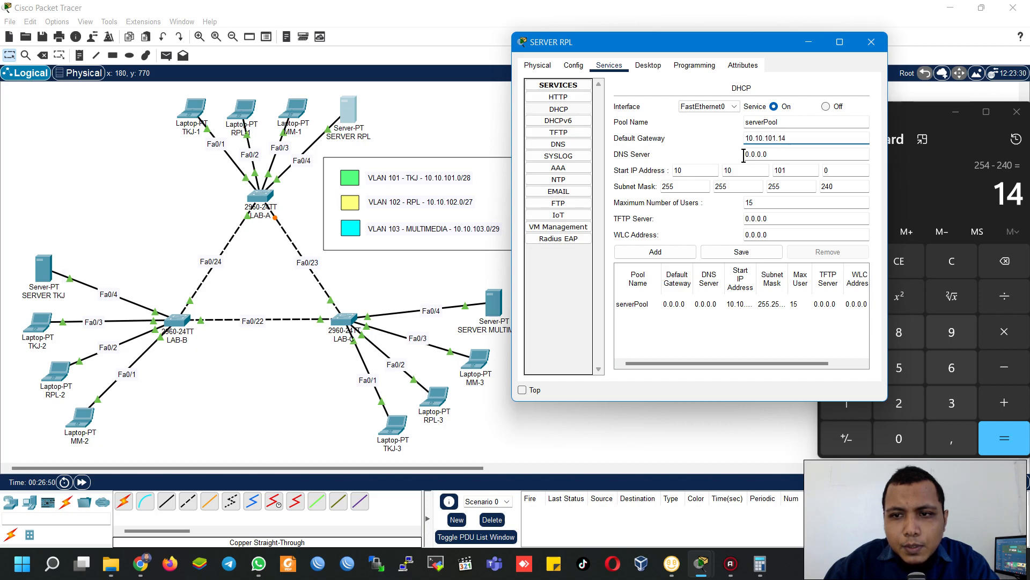
Set the DHCP pool's start address to 10.10.101.1 and its DNS server to 10.10.101.14, and save the pool
double_click(831, 170)
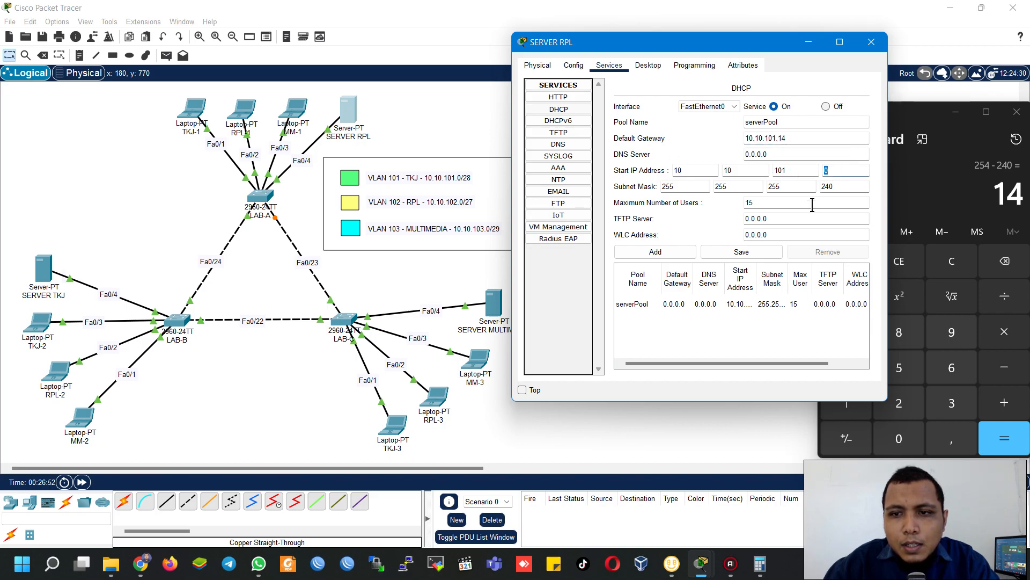
text(1)
double_click(740, 203)
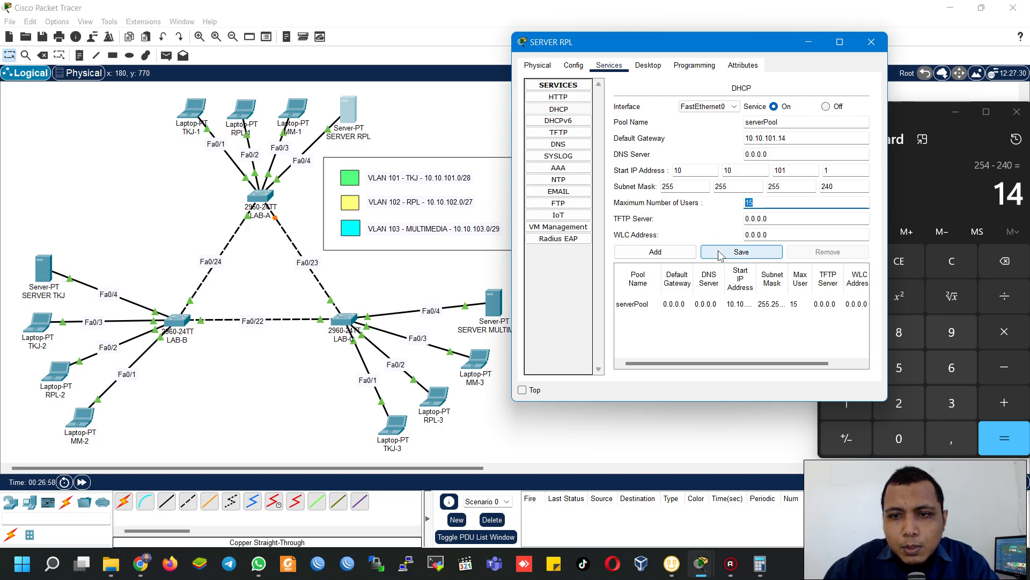
double_click(756, 154)
key(ctrl+v)
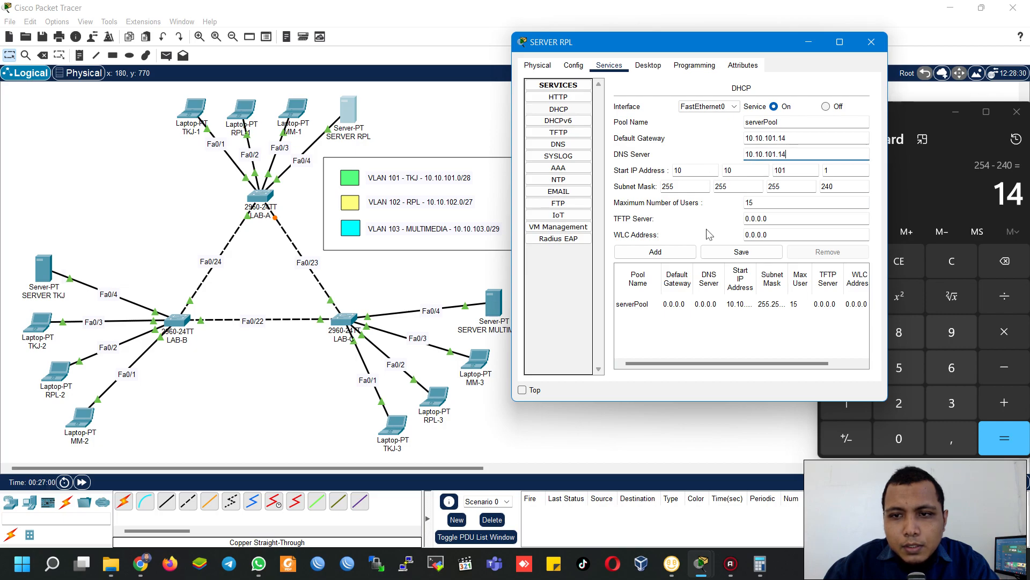
click(728, 255)
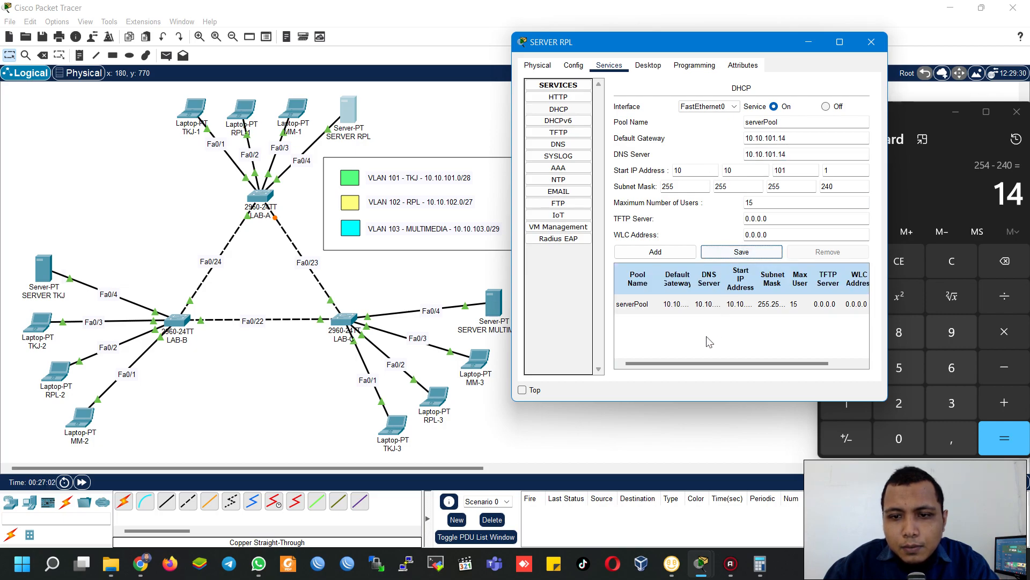
mouse_move(701, 362)
mouse_down()
mouse_move(758, 370)
mouse_move(715, 371)
mouse_up()
Review SERVER RPL's static IP configuration and close the server window
click(648, 65)
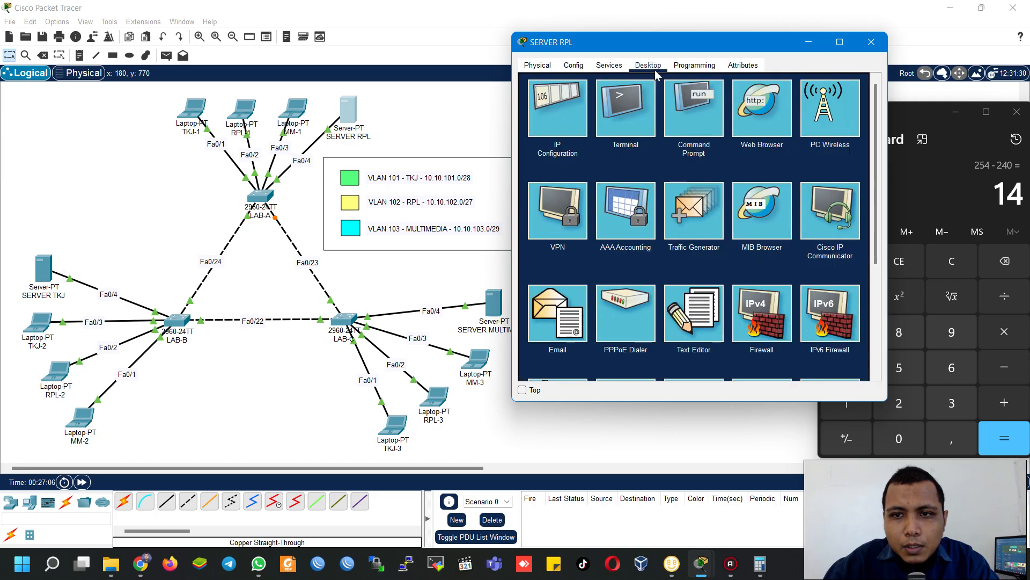
click(547, 134)
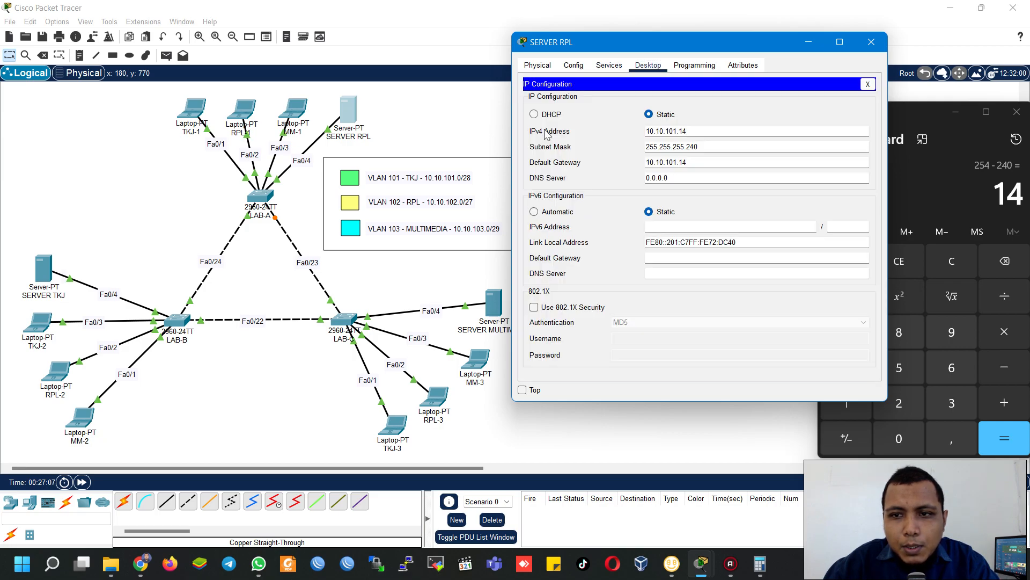
click(881, 46)
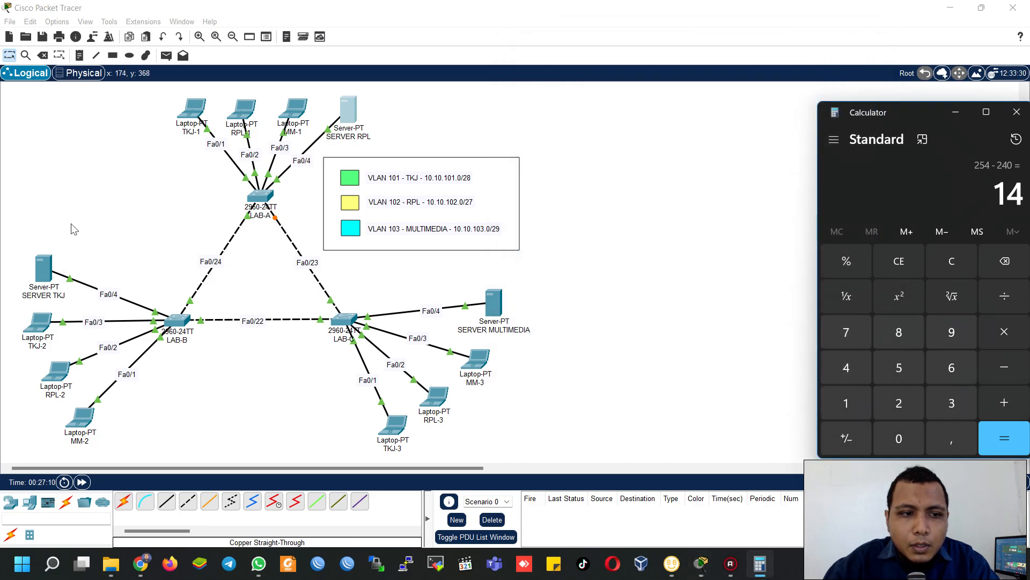
click(47, 265)
drag(534, 86, 685, 88)
click(613, 111)
click(550, 164)
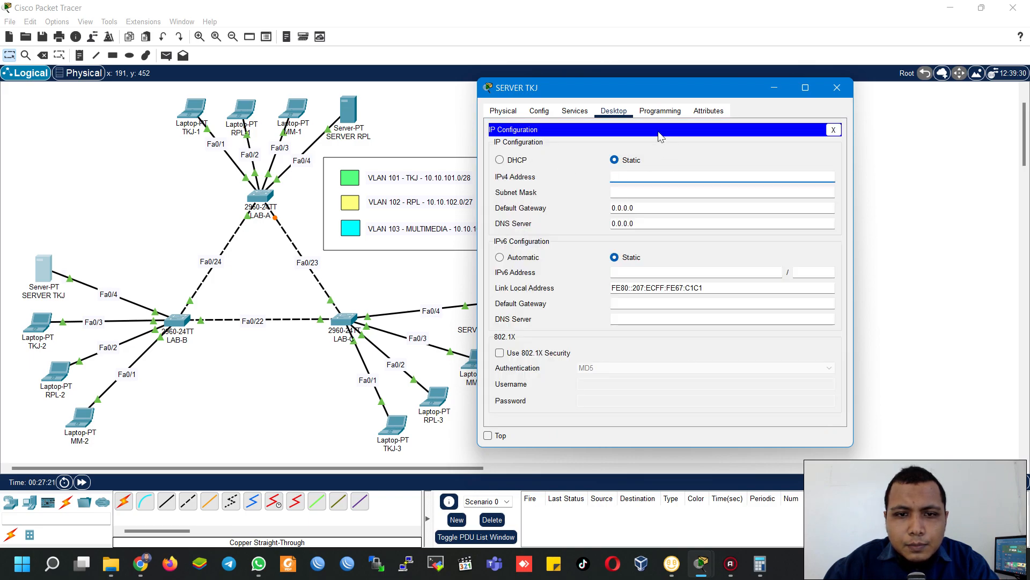
click(837, 88)
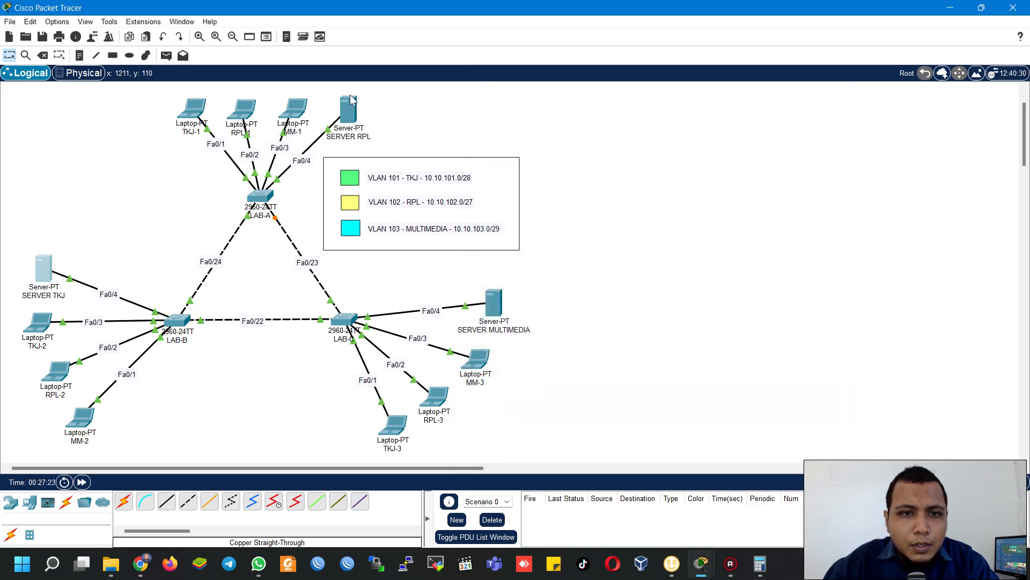
Set both the IPv4 address and the default gateway of SERVER RPL to 10.10.102.14
click(348, 110)
drag(459, 92, 693, 102)
click(608, 168)
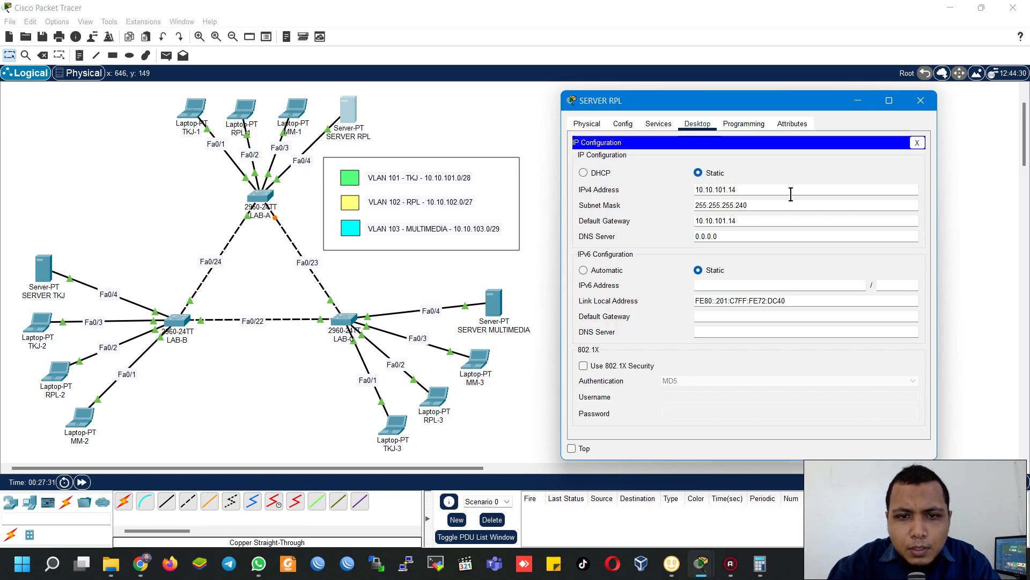
key(Tab)
key(Tab)
key(End)
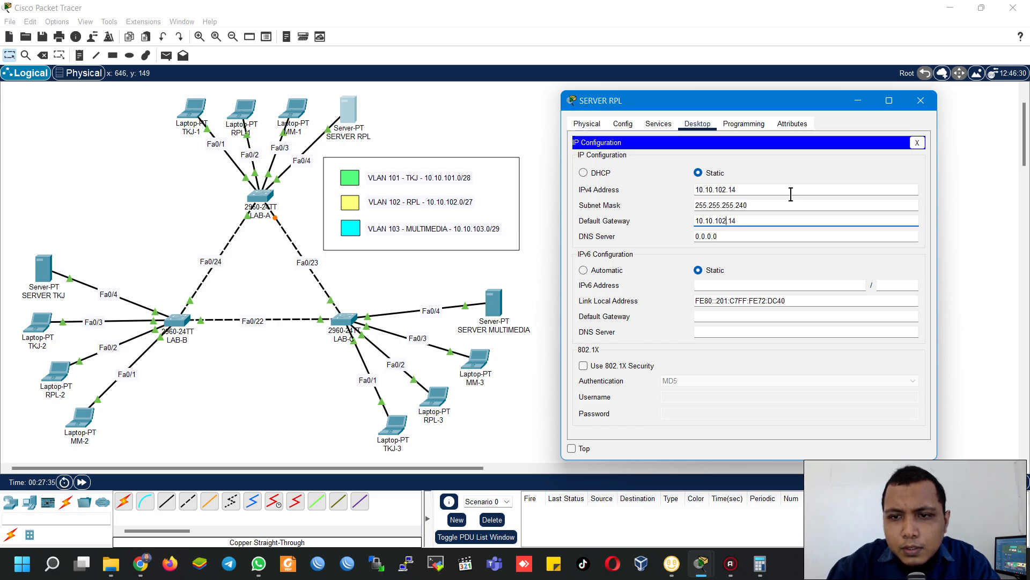
Set the default gateway and DNS server of SERVER RPL's DHCP pool to 10.10.102.14, save the pool and close the server
click(657, 124)
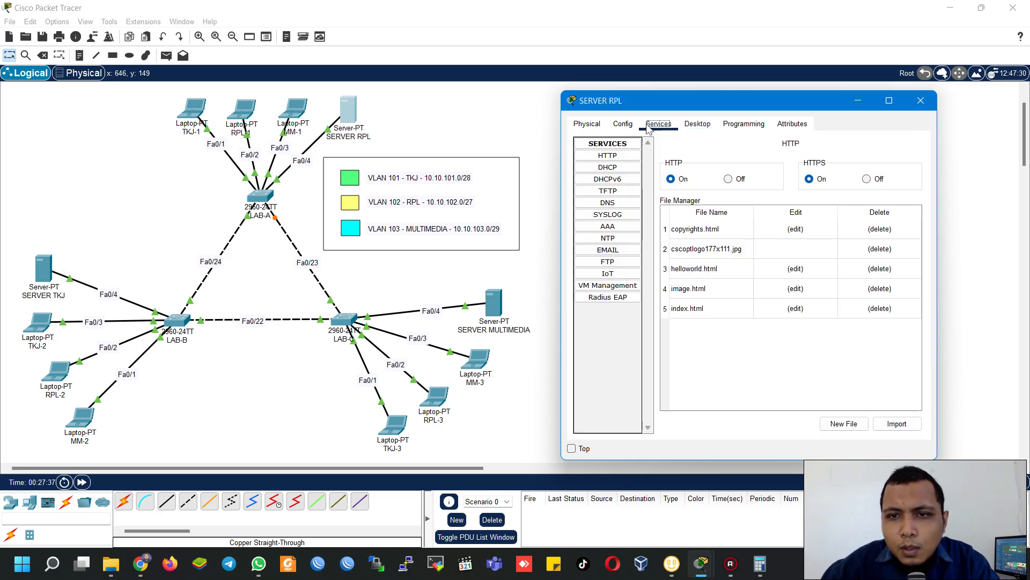
click(607, 167)
click(817, 197)
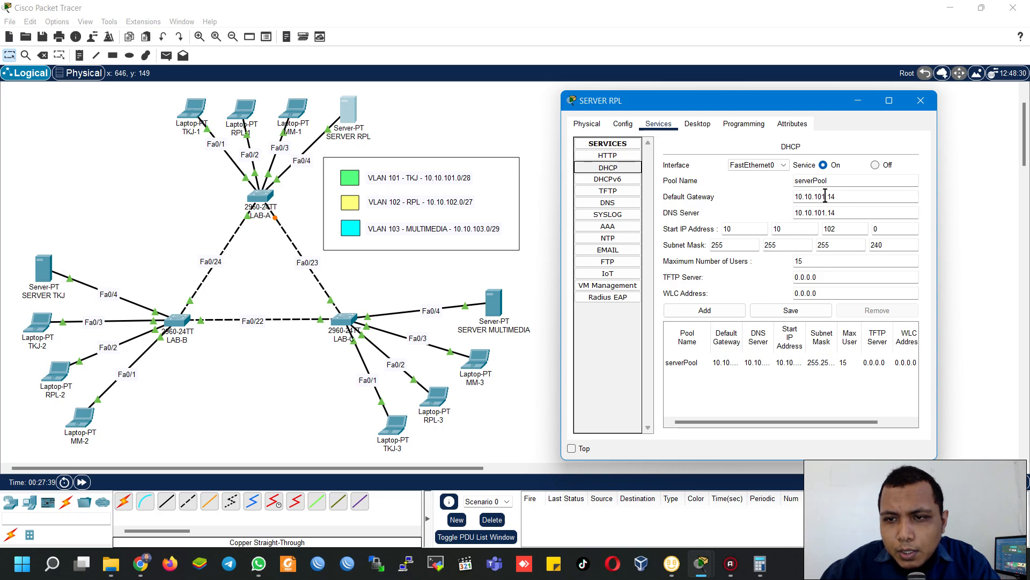
key(BackSpace)
text(2)
key(Tab)
key(Left)
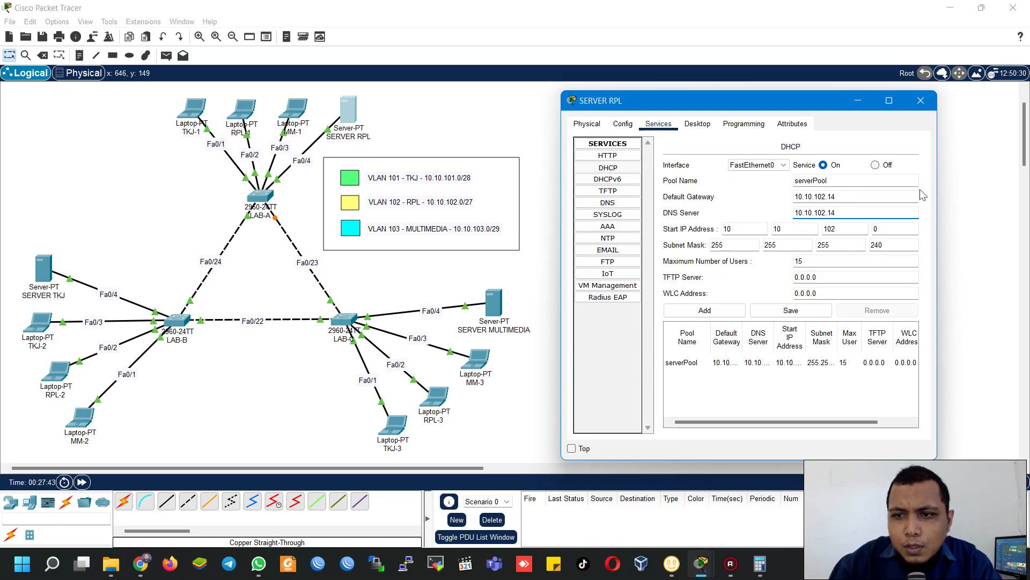
click(786, 316)
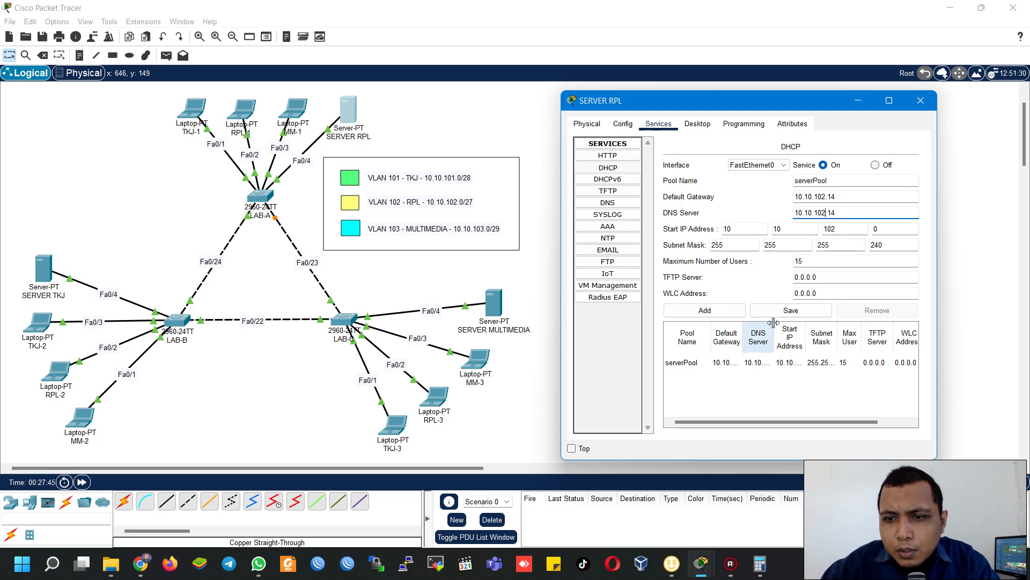
click(790, 314)
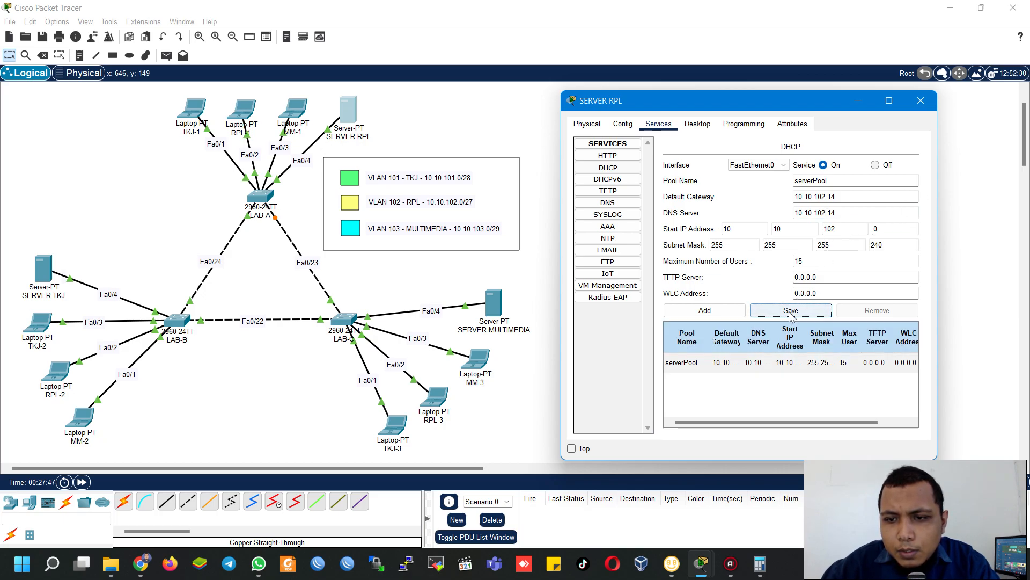
click(921, 100)
Open the IP configuration of SERVER TKJ, with its window placed beside the topology
click(42, 271)
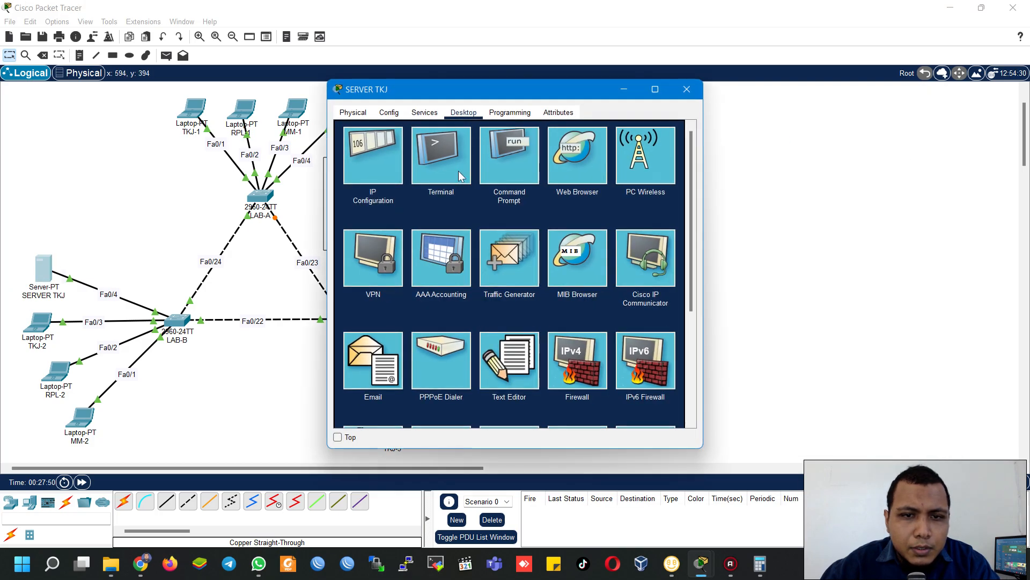
click(381, 148)
drag(484, 89, 671, 88)
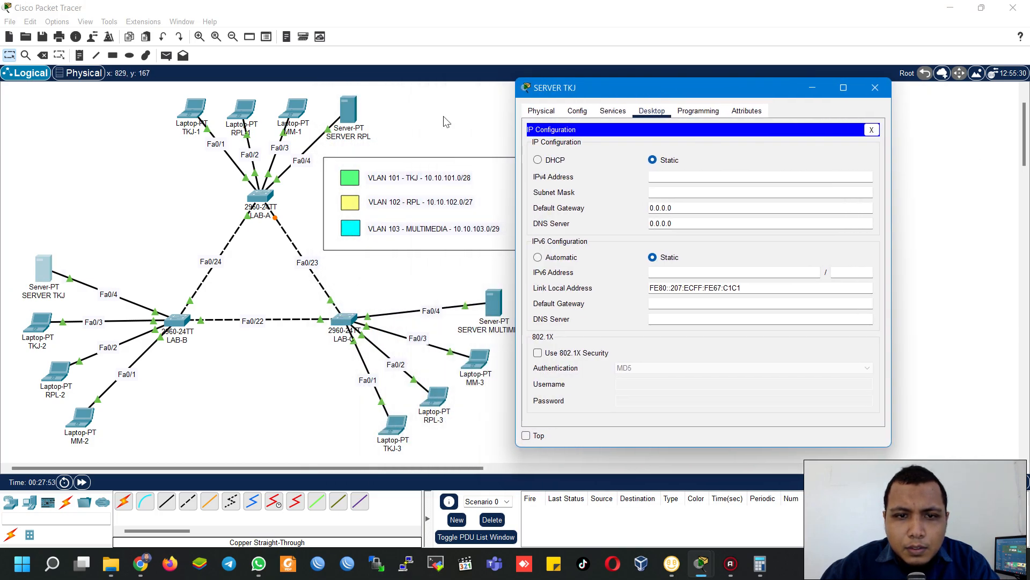
click(438, 120)
Set SERVER RPL's IPv4 address and default gateway to 10.10.102.30 and its subnet mask to 255.255.255.224
click(342, 126)
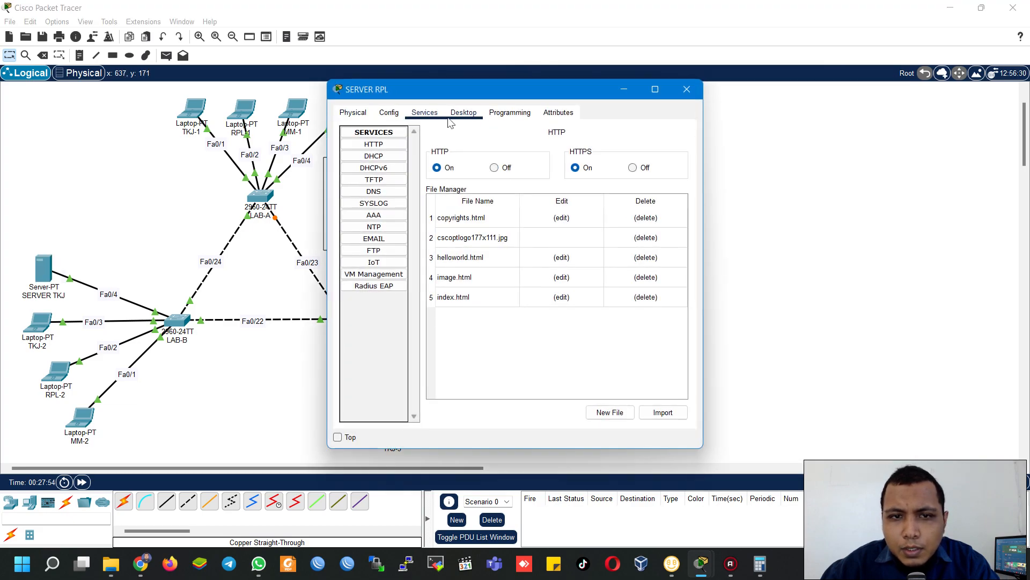
click(463, 113)
click(371, 166)
drag(481, 89, 679, 93)
key(BackSpace)
key(BackSpace)
text(30)
key(Tab)
key(Tab)
key(End)
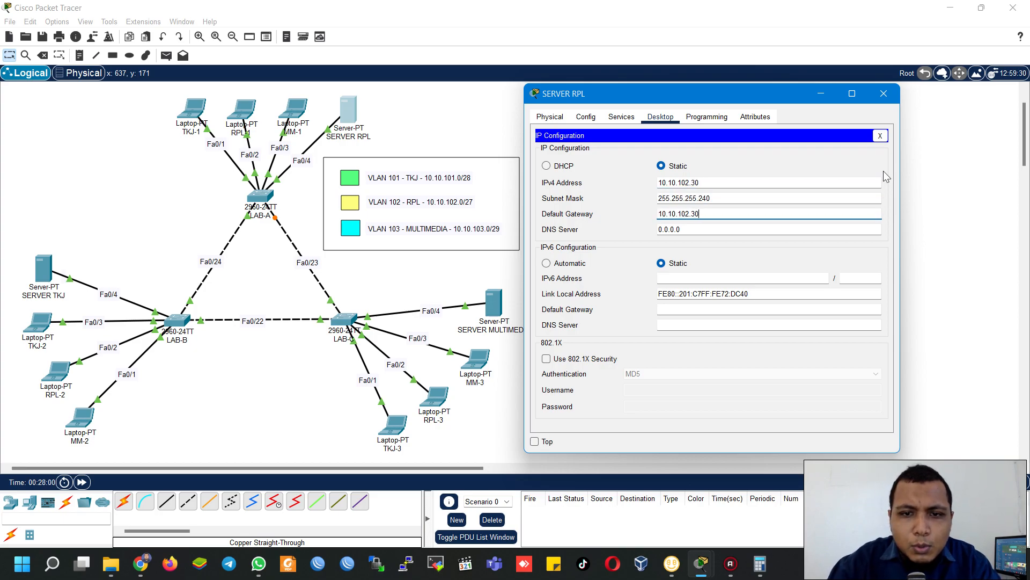
click(723, 196)
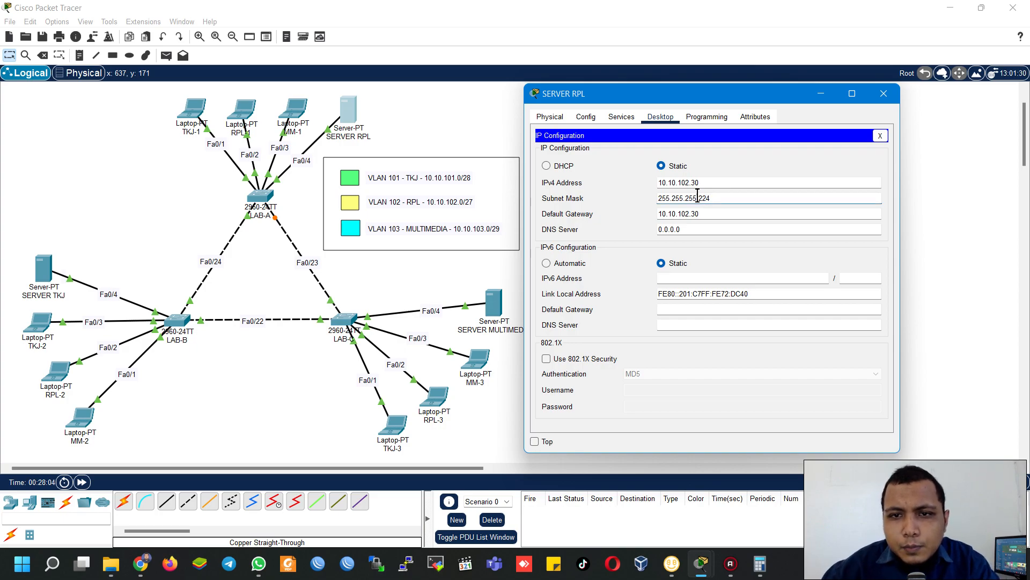
Set the subnet mask of SERVER RPL's DHCP pool to 255.255.255.224 and its maximum number of users to 29
click(618, 121)
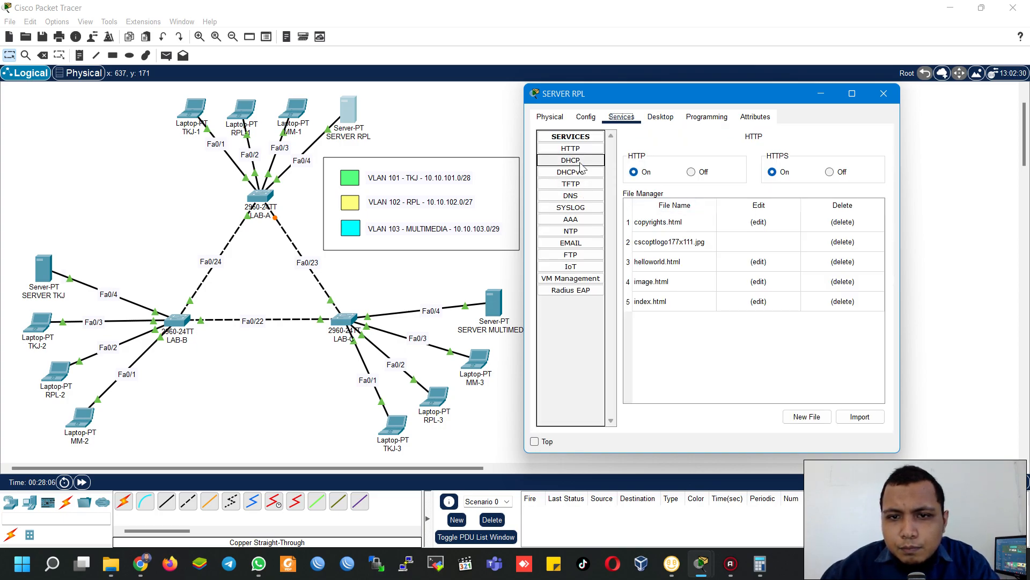
click(571, 160)
click(844, 243)
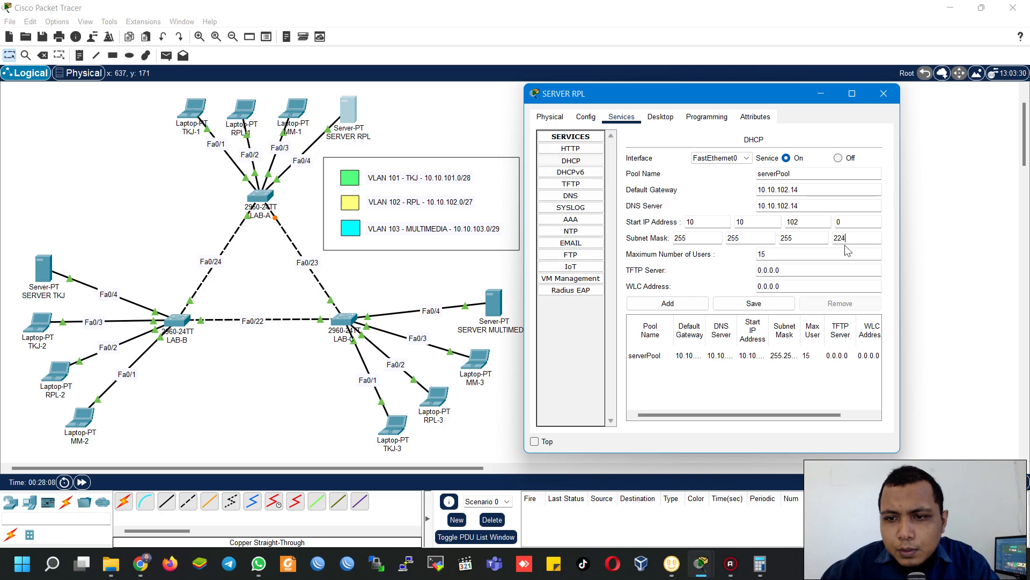
key(Tab)
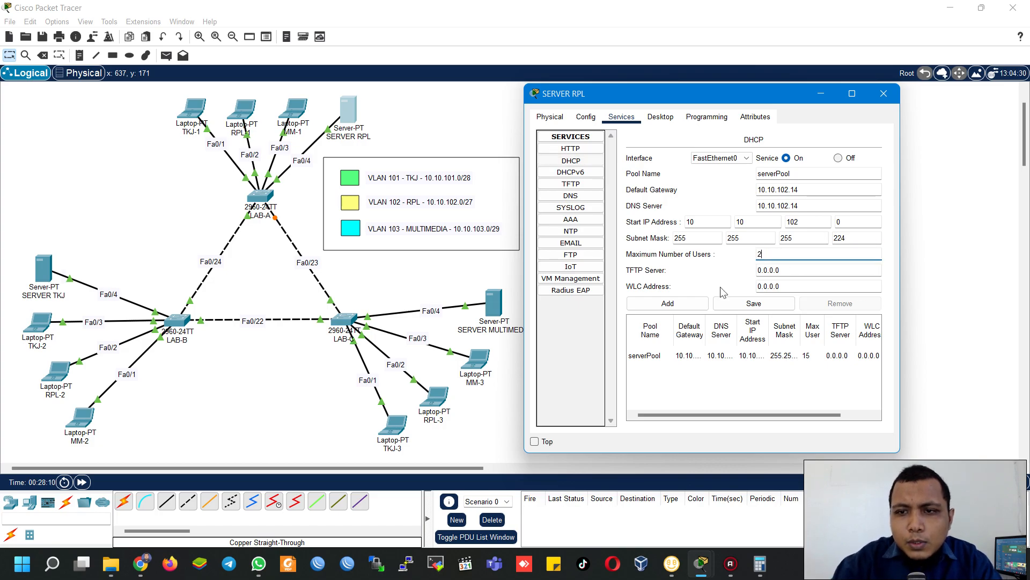
text(29)
Set the DHCP pool's default gateway and DNS server to 10.10.102.30, save the pool and close SERVER RPL
click(812, 188)
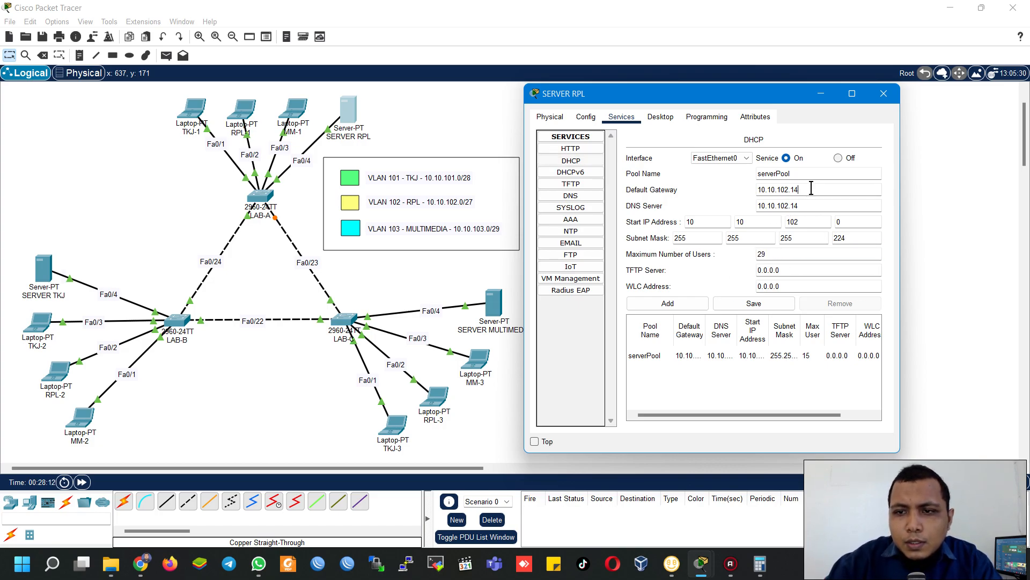
key(Tab)
key(End)
key(BackSpace)
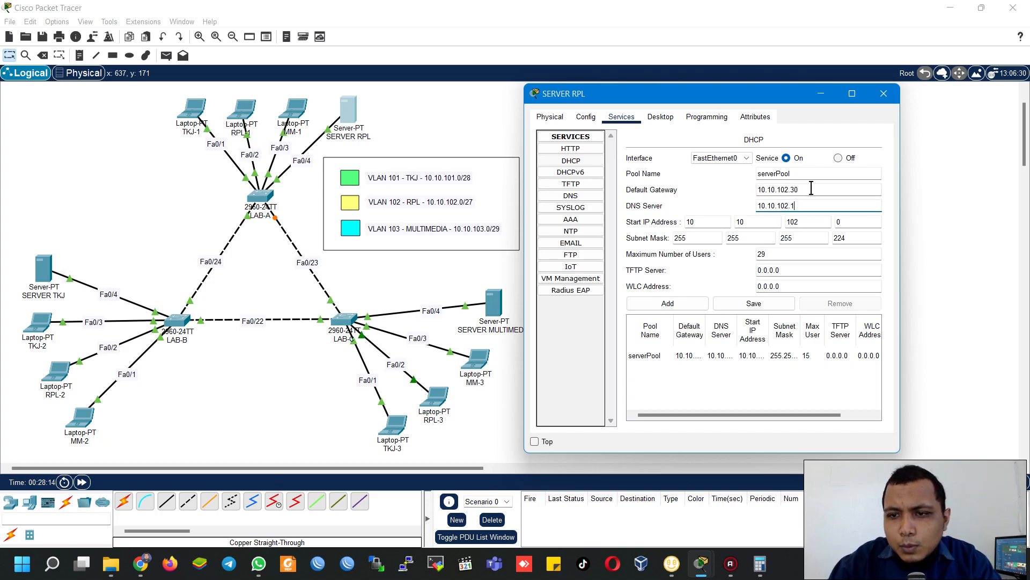
click(745, 306)
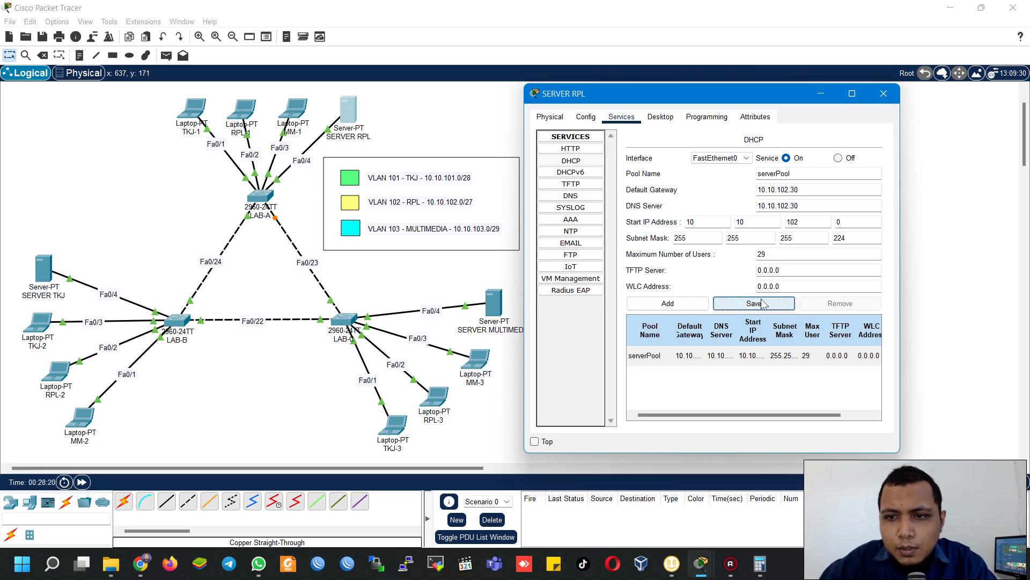
click(886, 98)
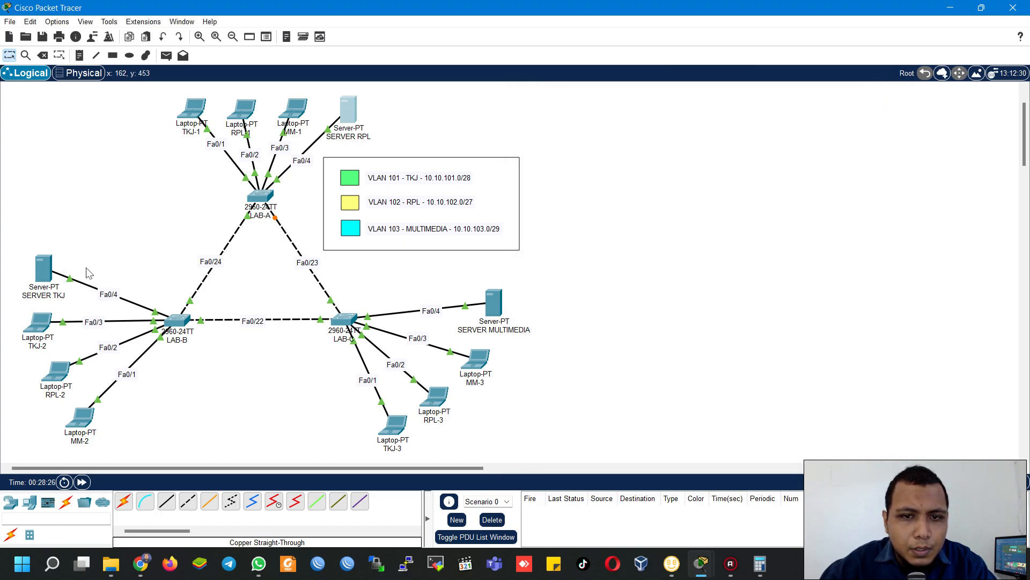
Set SERVER TKJ's IPv4 address to 10.10.101.14 and its subnet mask to 255.255.255.240
click(44, 269)
click(721, 176)
text(10.10.101.)
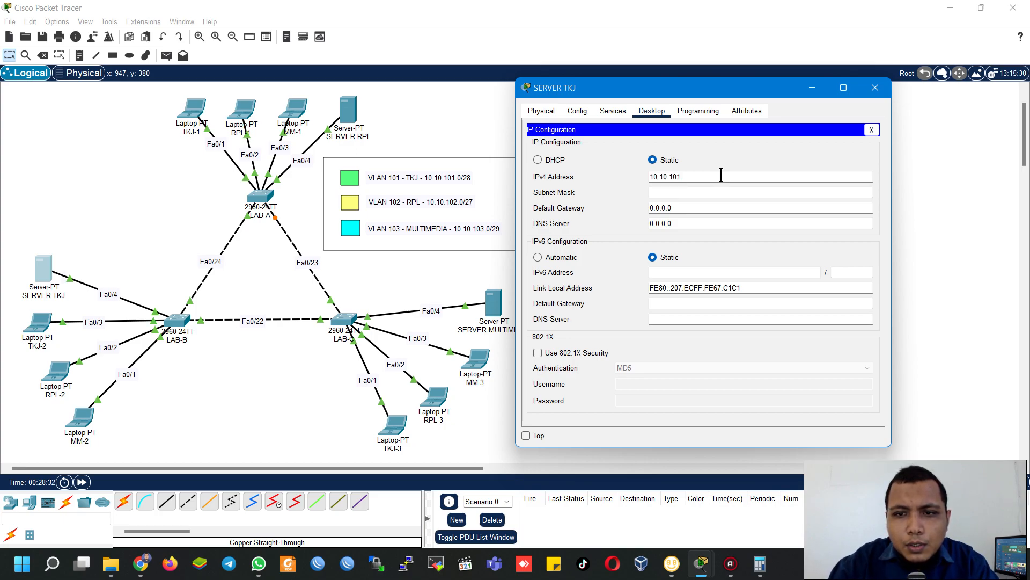
text(14)
key(Tab)
text(255.255.255.240)
key(Tab)
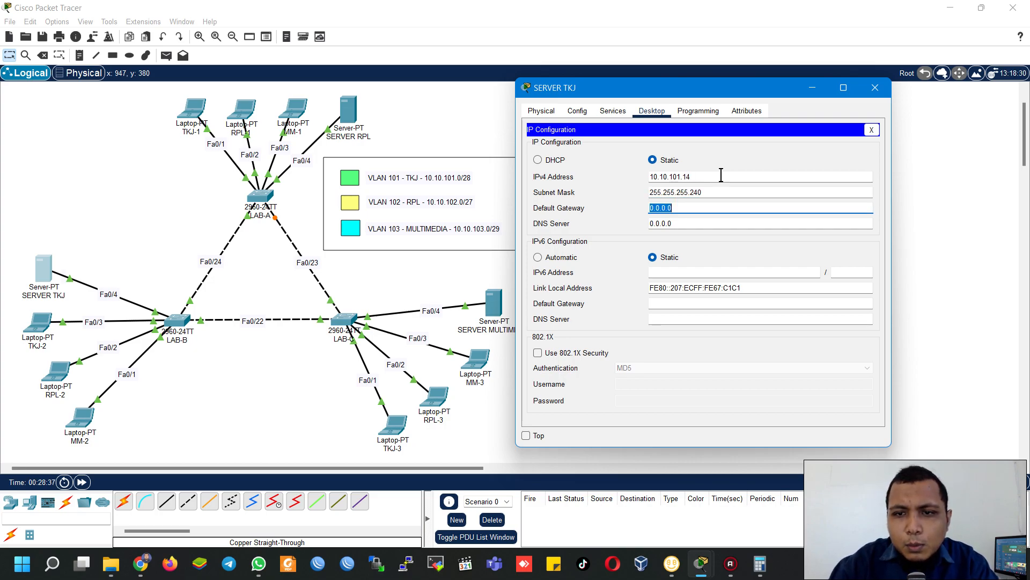
Set SERVER TKJ's default gateway to 10.10.101.14 and turn on its DHCP service
text(10.10.101)
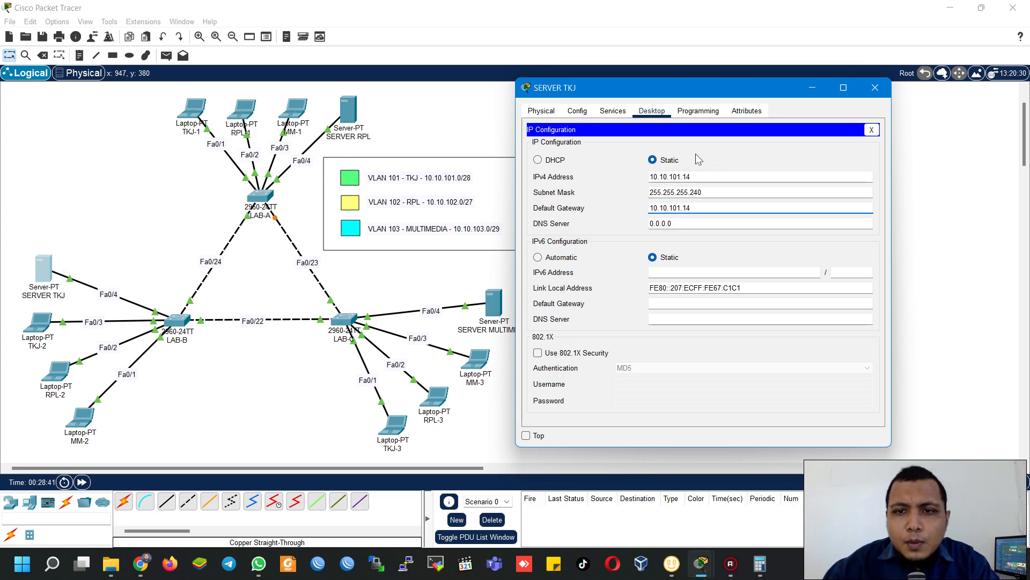
click(625, 111)
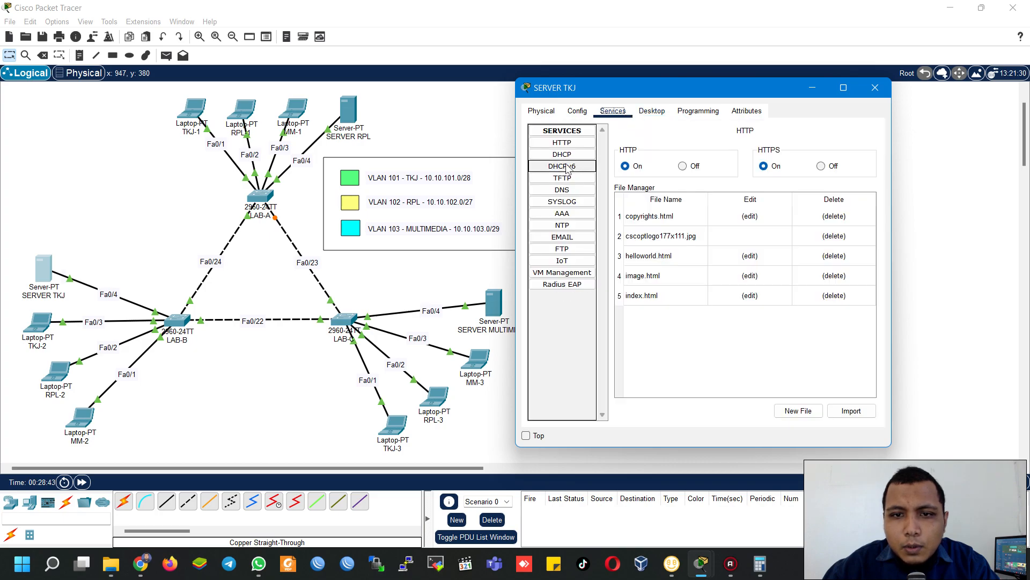
click(585, 157)
click(778, 153)
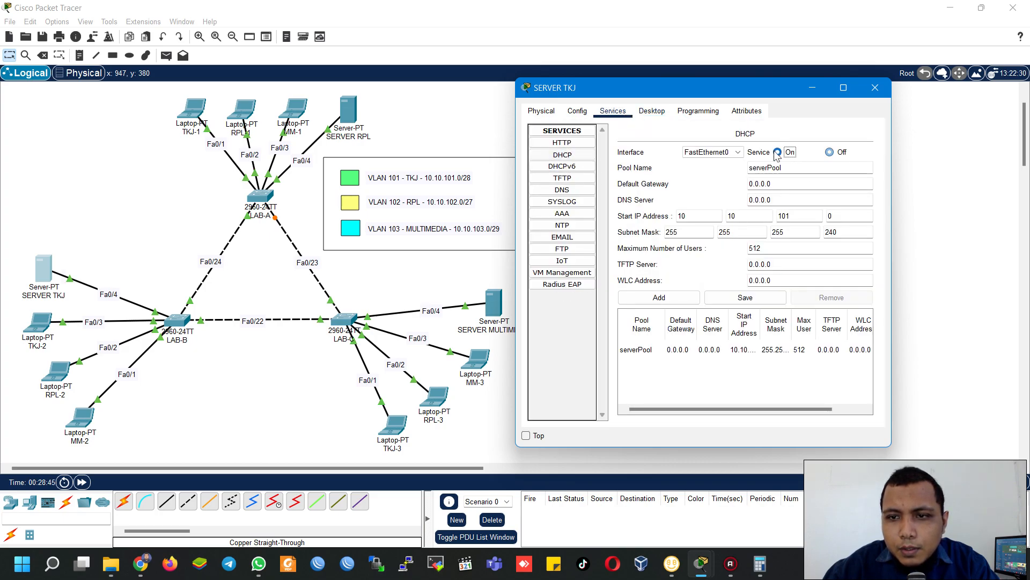
Set the default gateway and DNS server of SERVER TKJ's DHCP pool to 10.10.101.14
double_click(781, 182)
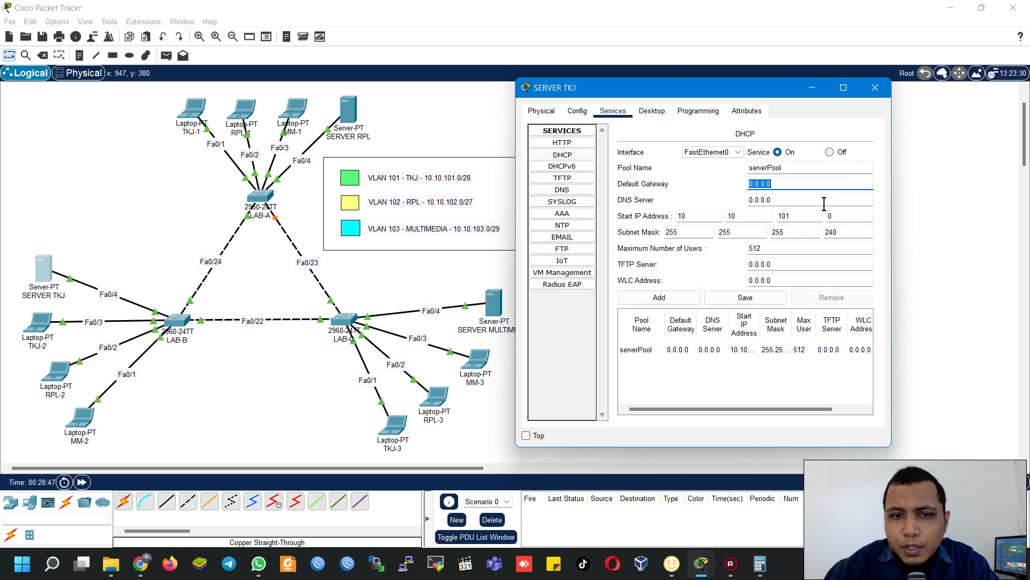
text(1)
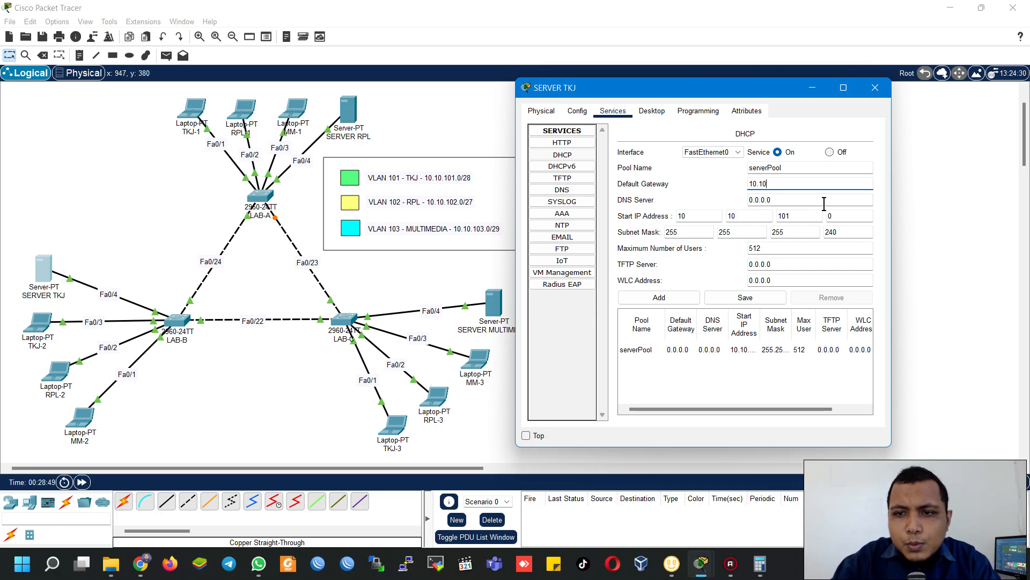
key(Tab)
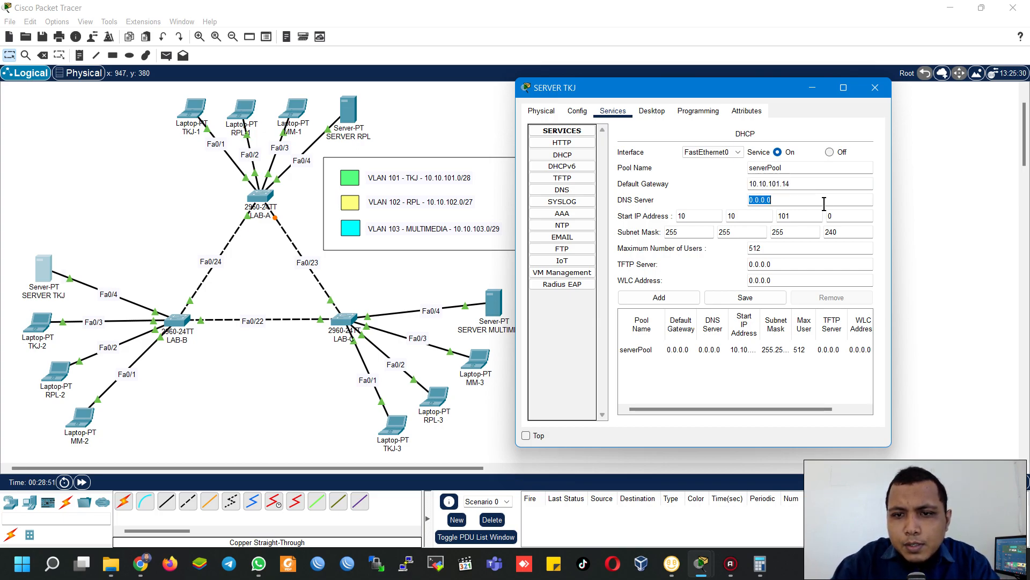
triple_click(798, 183)
key(ctrl+c)
click(786, 199)
triple_click(785, 199)
key(ctrl+v)
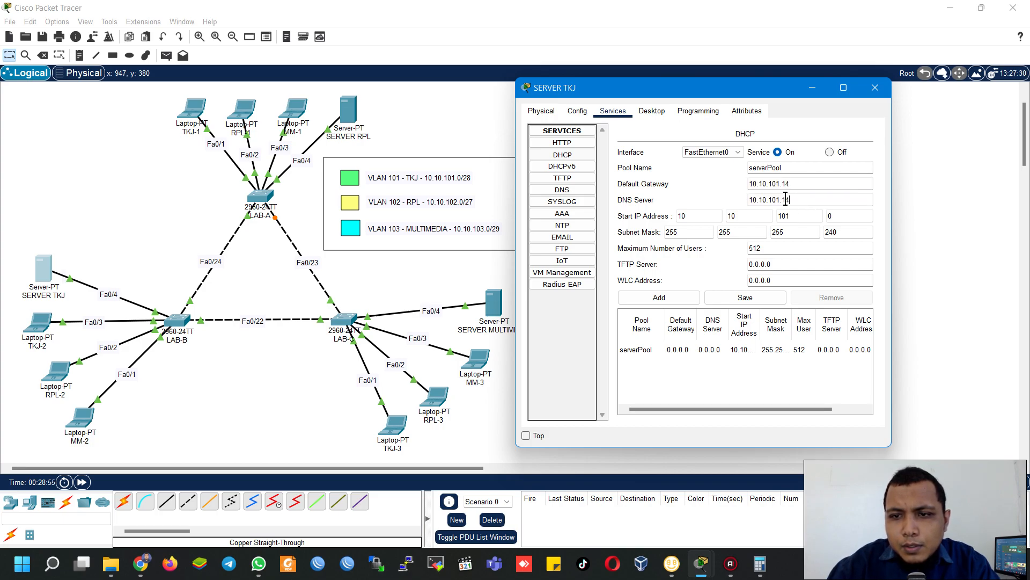
Set the pool's start IP address to 10.10.101.1 and maximum number of users to 15, save it and close SERVER TKJ
double_click(838, 216)
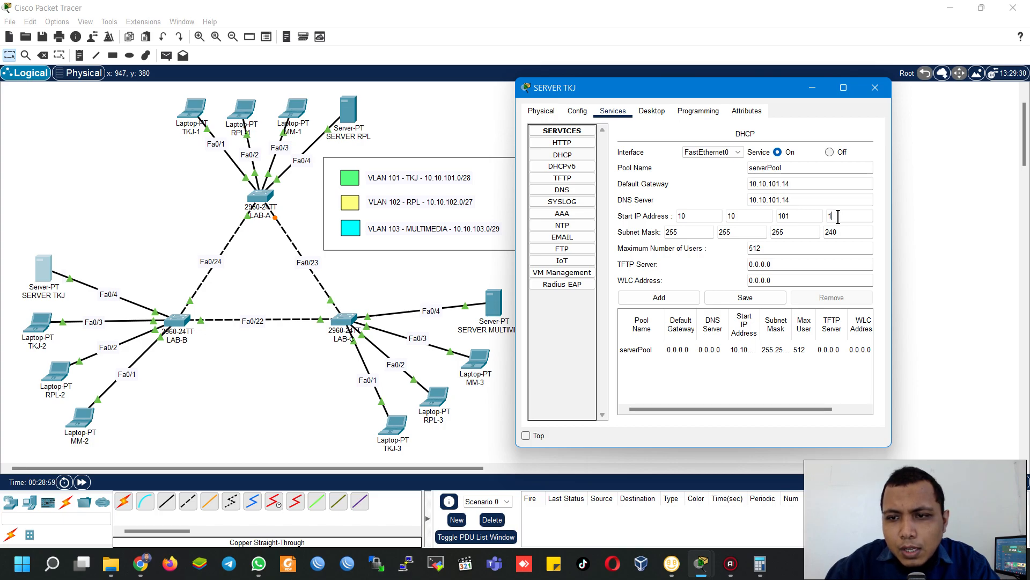
click(774, 248)
text(15)
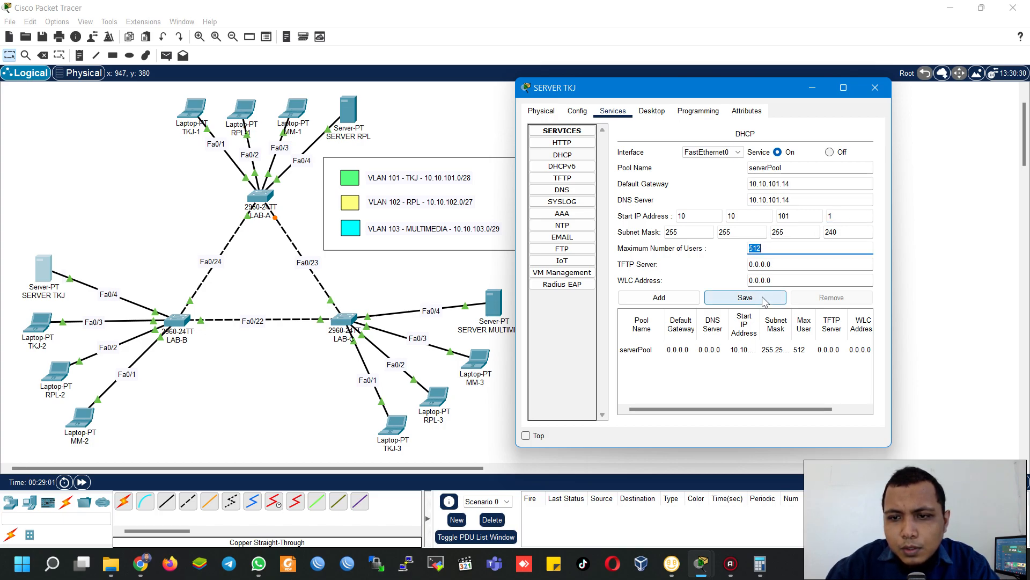
click(765, 299)
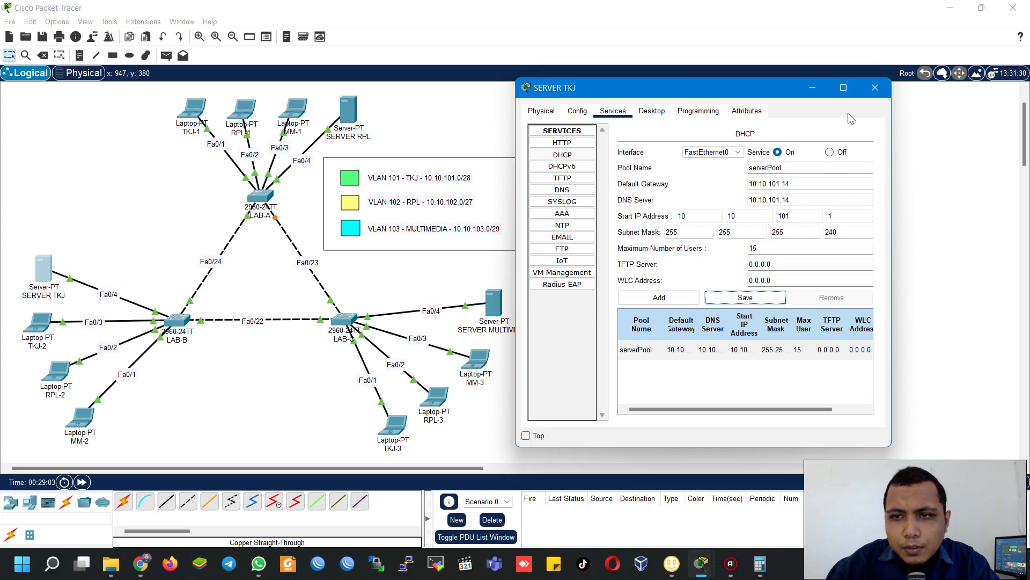
double_click(753, 248)
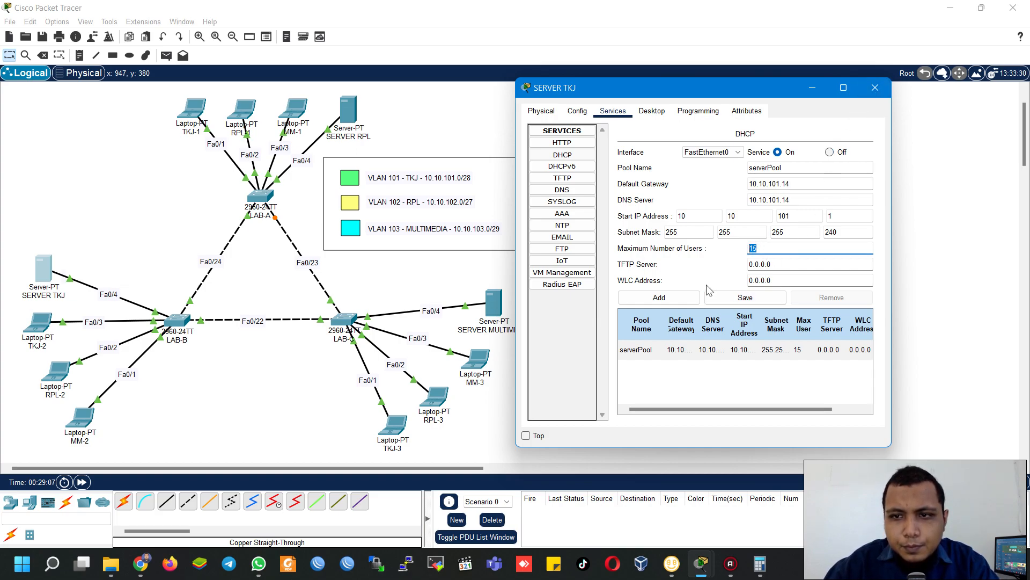
click(735, 299)
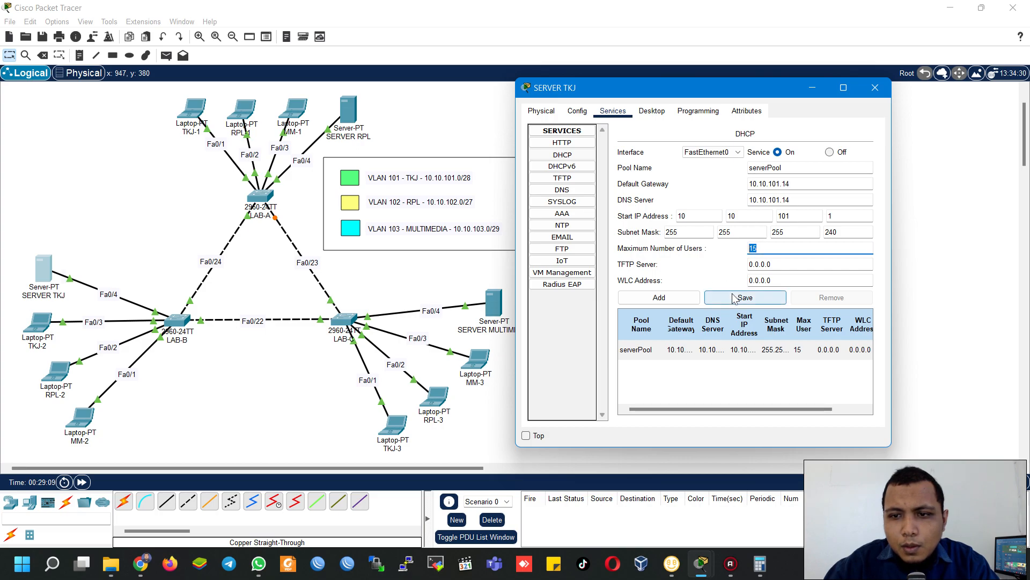
click(875, 88)
Check the DHCP pool settings of SERVER RPL and close the server
click(347, 115)
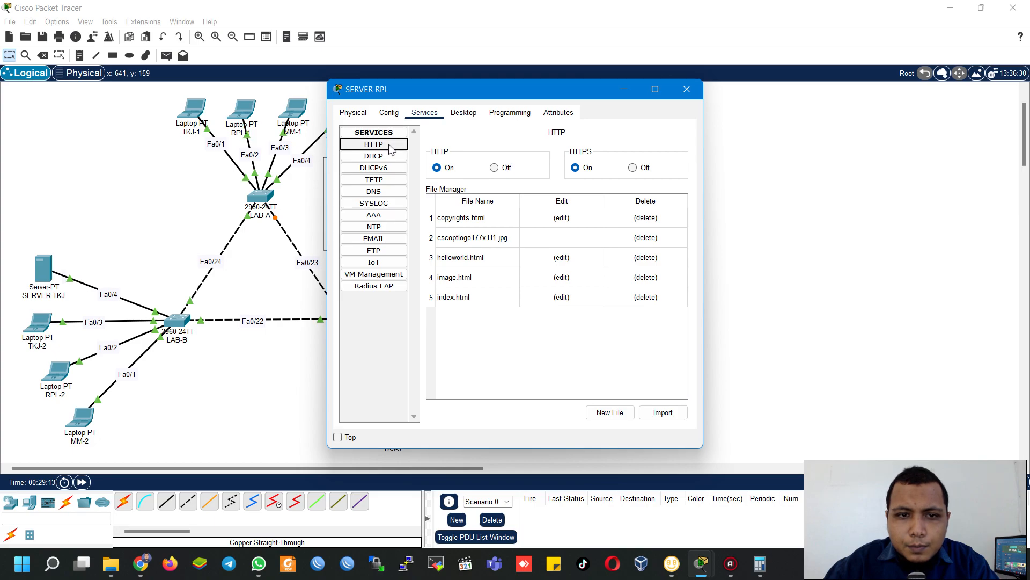
click(374, 156)
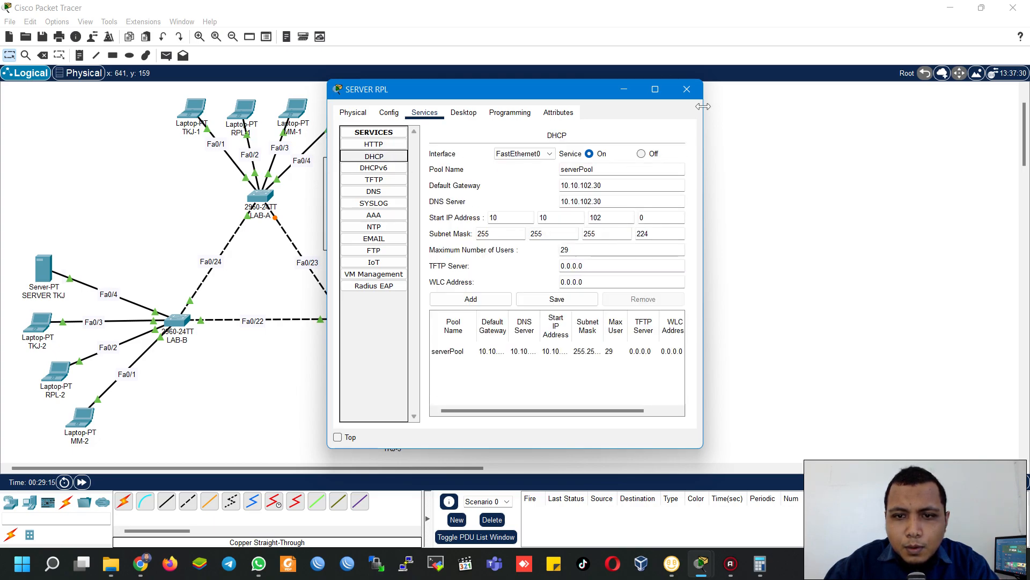
click(687, 89)
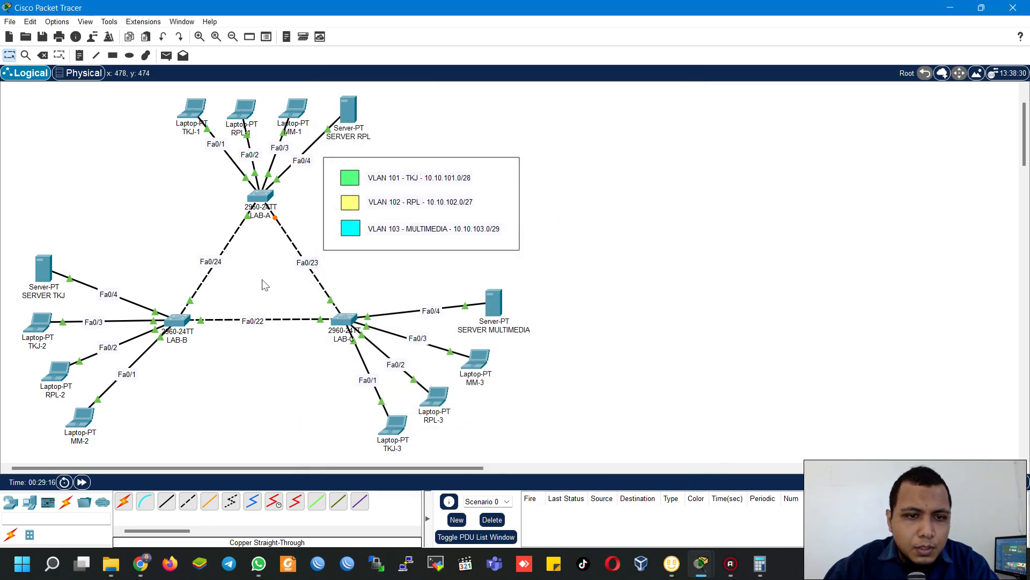
click(342, 322)
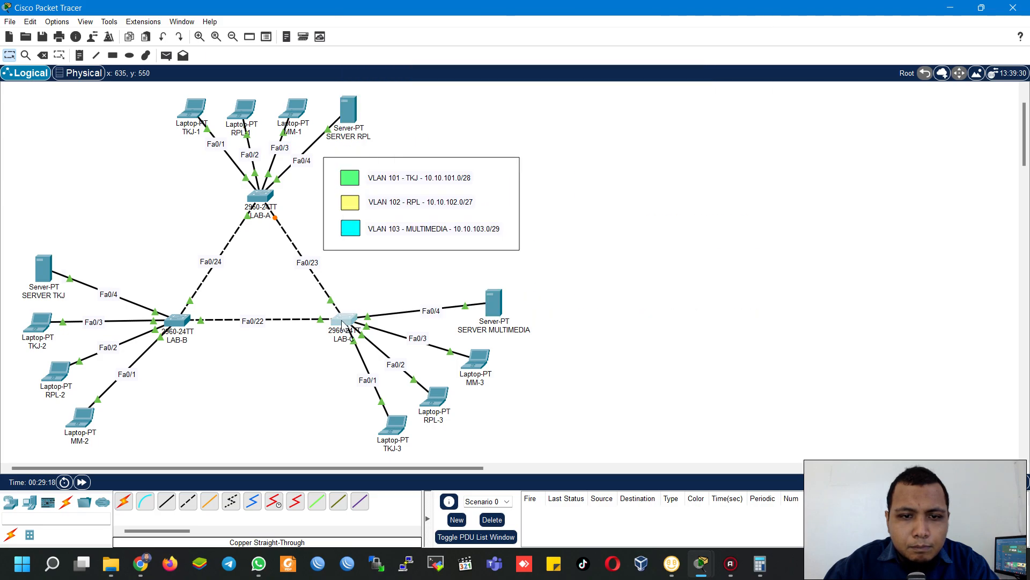
drag(425, 102, 674, 88)
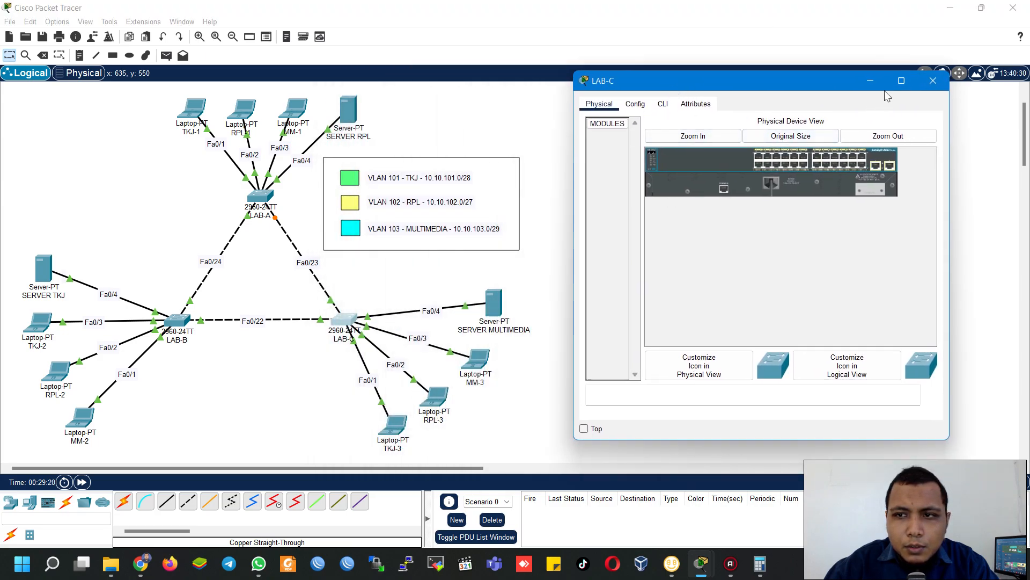
click(935, 76)
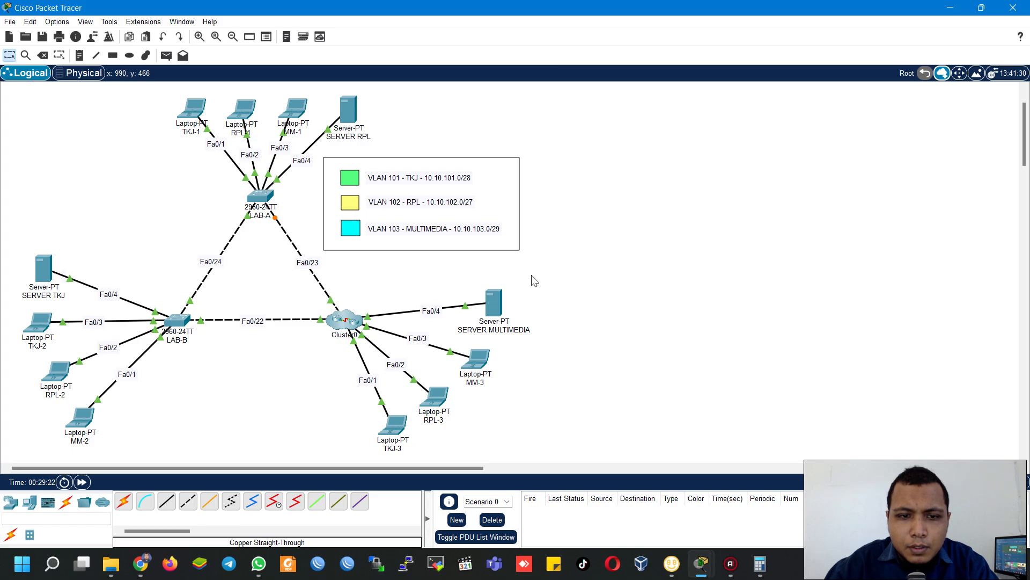
Open SERVER MULTIMEDIA's IP configuration beside the topology and enter the first three octets of its IPv4 address, 10.10.103
click(493, 302)
drag(510, 89, 773, 90)
click(726, 112)
click(647, 172)
text(10.10.103.)
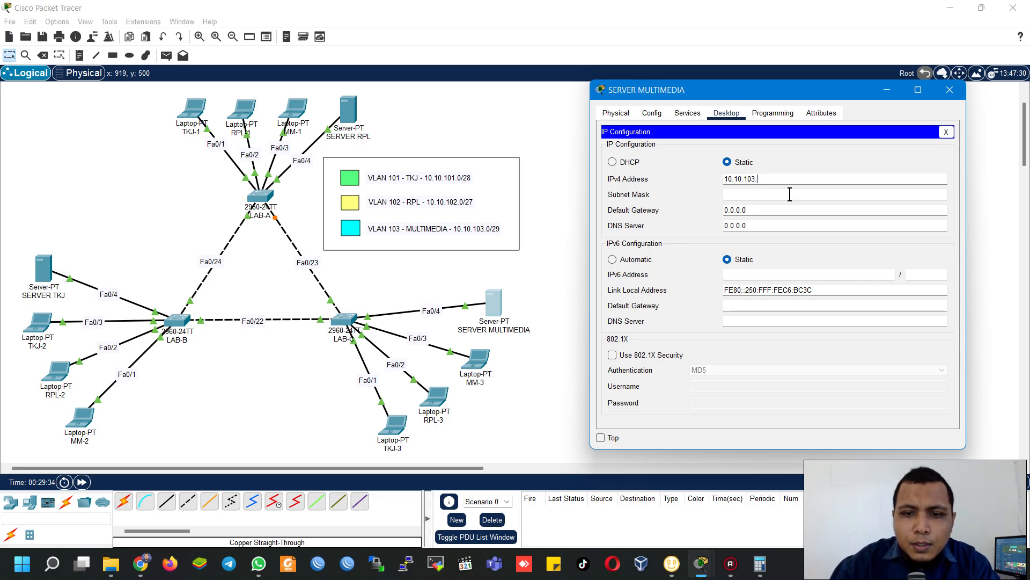
Switch to Calculator, compute 254 minus 248 for the server's last octet, and close it
click(759, 563)
key(2)
key(4)
key(BackSpace)
key(5)
key(4)
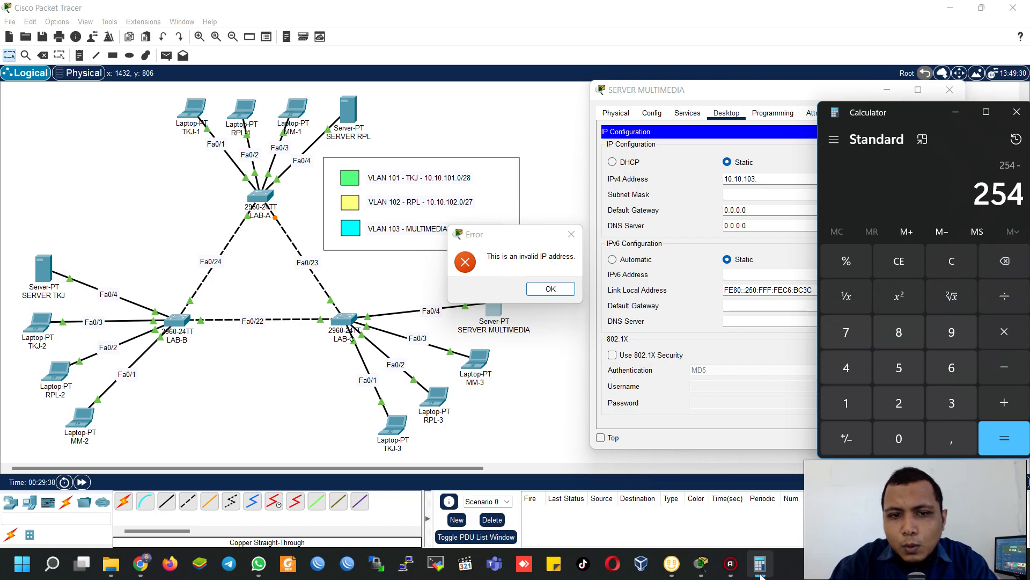
key(2)
key(4)
key(BackSpace)
key(4)
key(8)
key(Return)
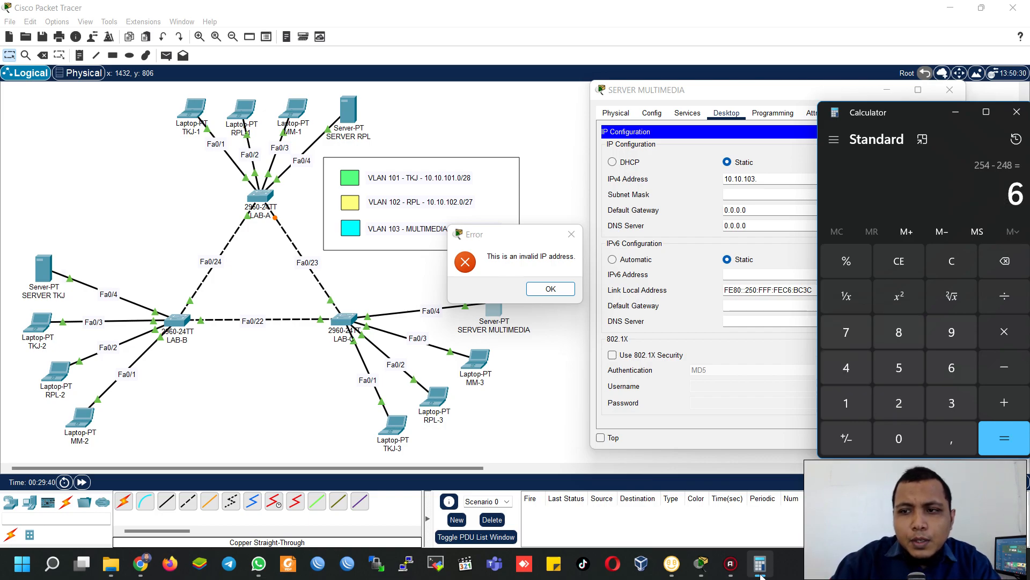
click(1017, 111)
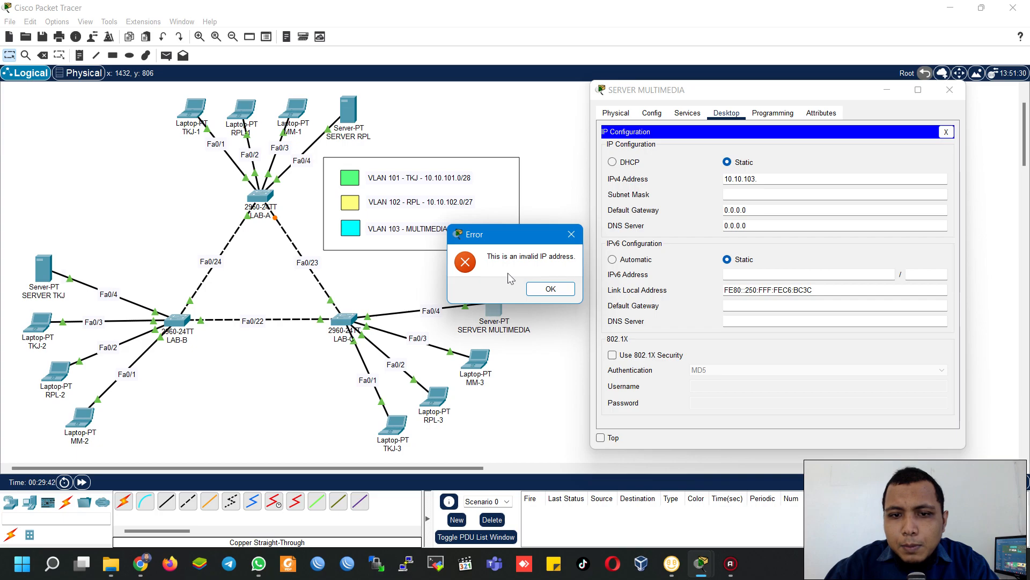
Set SERVER MULTIMEDIA's IPv4 address and default gateway to 10.10.103.6 and its subnet mask to 255.255.255.248, and copy the gateway address
click(551, 289)
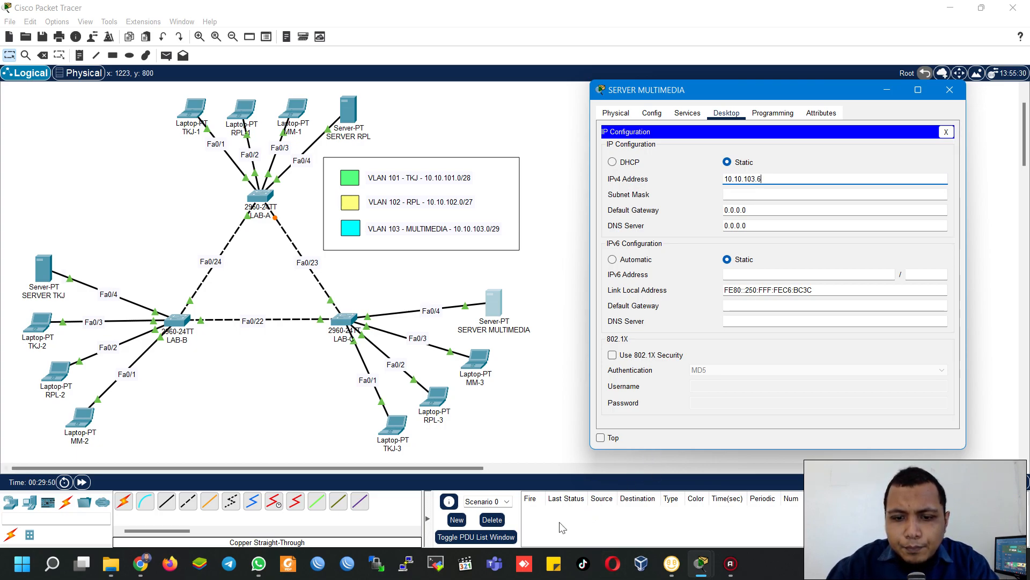
click(779, 193)
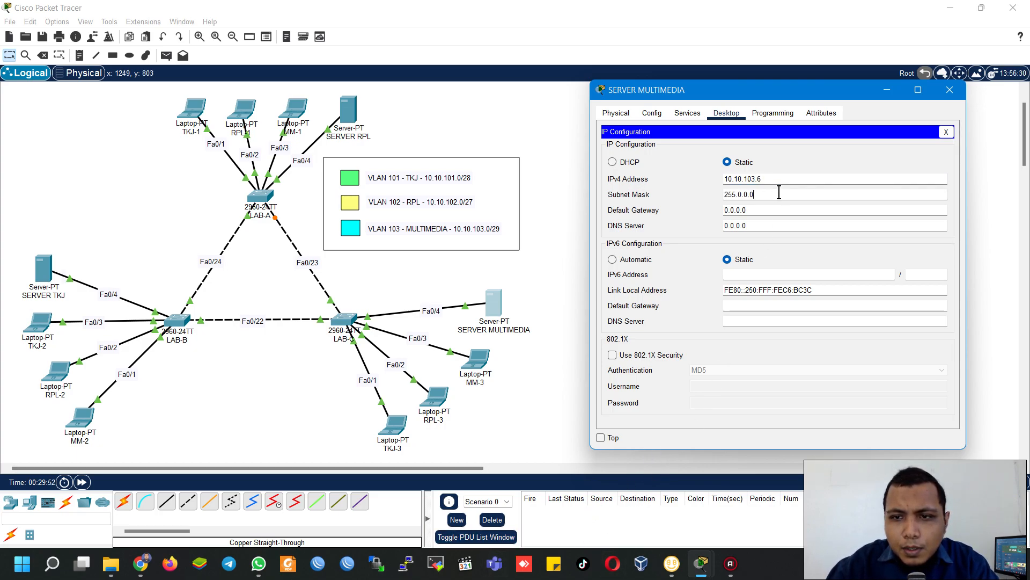
text(255)
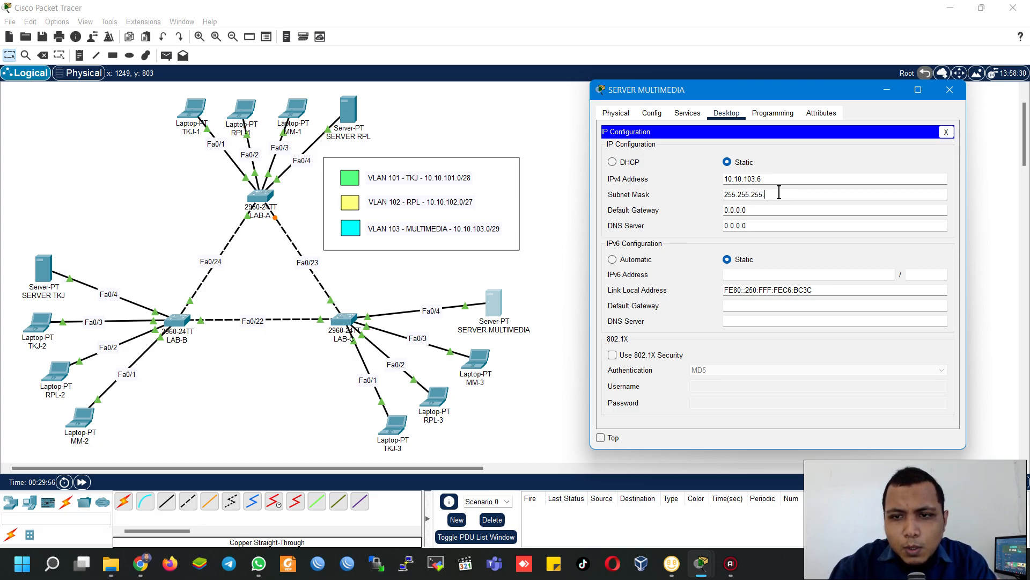
text(.255.248)
key(Tab)
text(1)
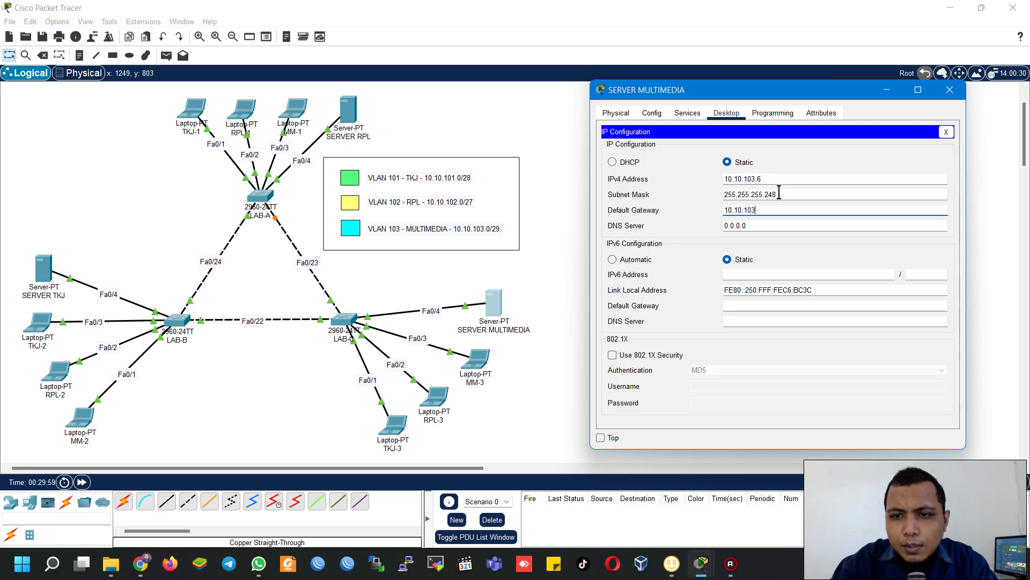
key(ctrl+a)
key(ctrl+c)
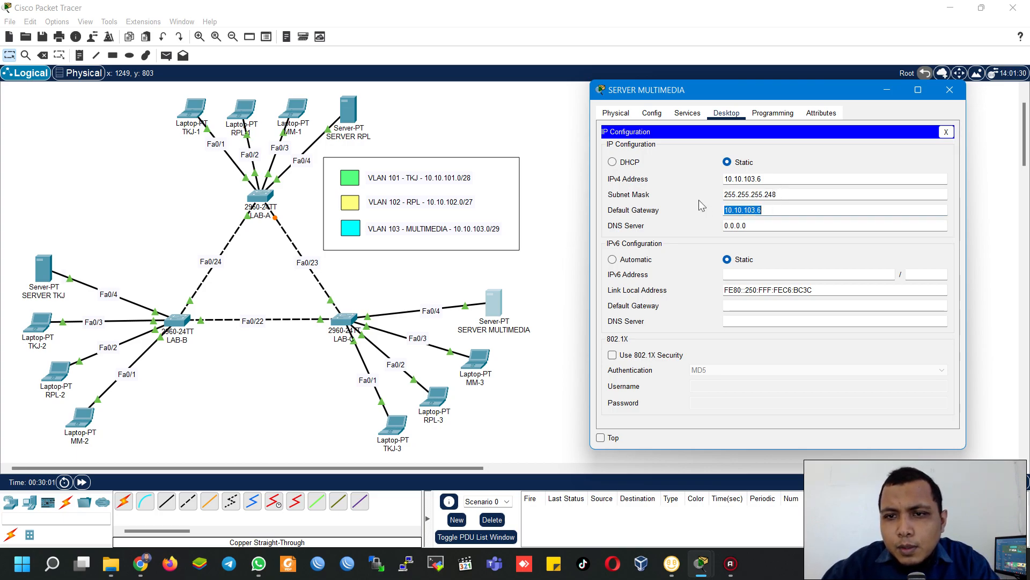
Turn on SERVER MULTIMEDIA's DHCP service and set the pool's default gateway and DNS server to 10.10.103.6
click(684, 114)
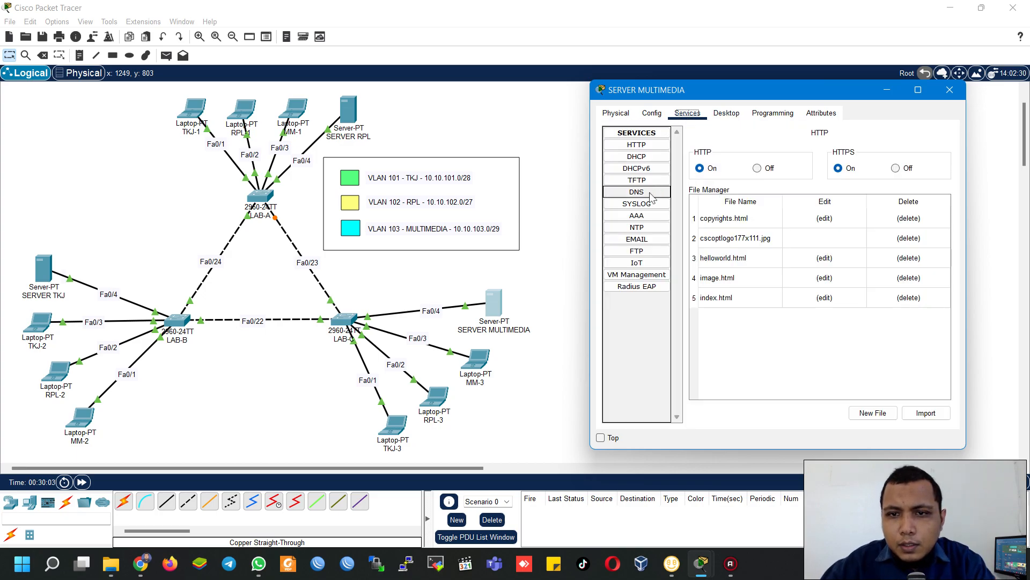
click(638, 157)
click(864, 155)
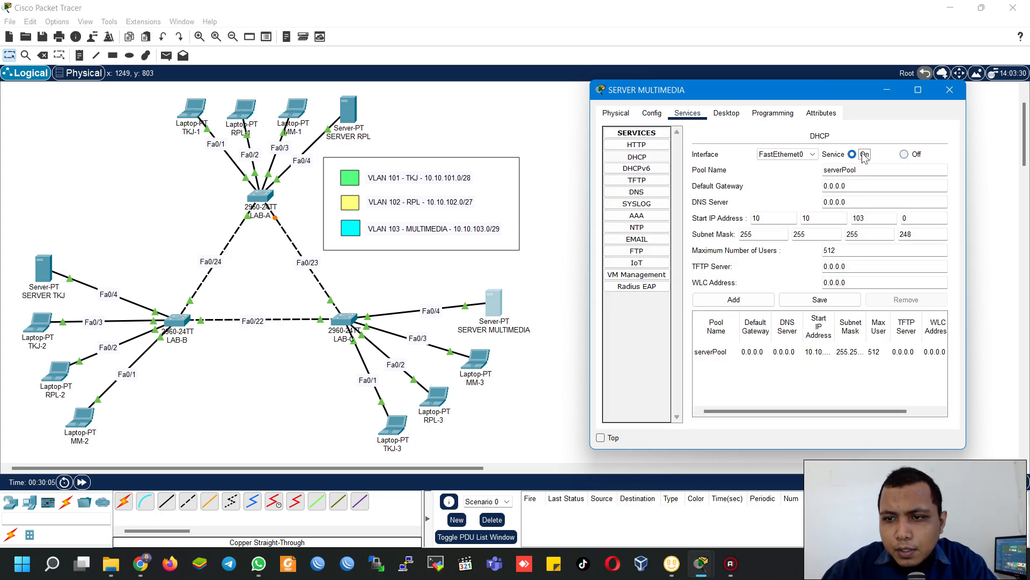
double_click(856, 185)
key(ctrl+v)
key(Tab)
key(ctrl+v)
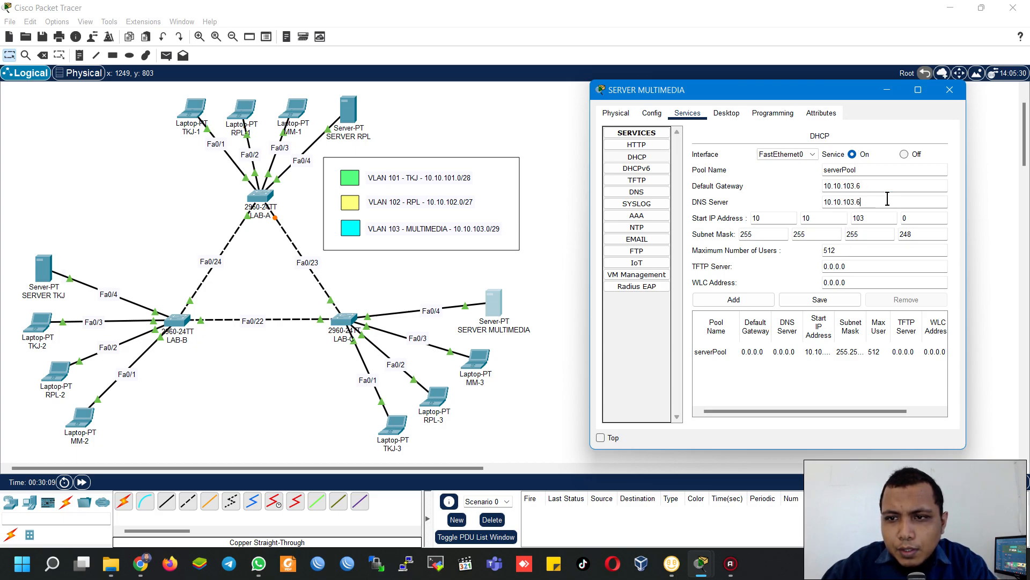
Set the pool's start IP address to 10.10.103.1 and maximum number of users to 7, save it and close SERVER MULTIMEDIA
double_click(919, 219)
text(1)
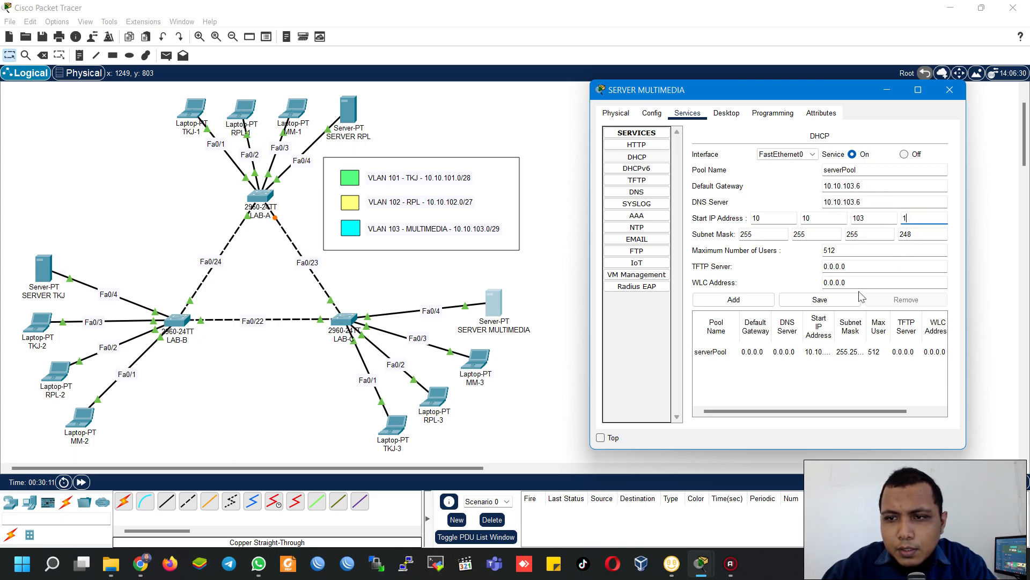
click(841, 299)
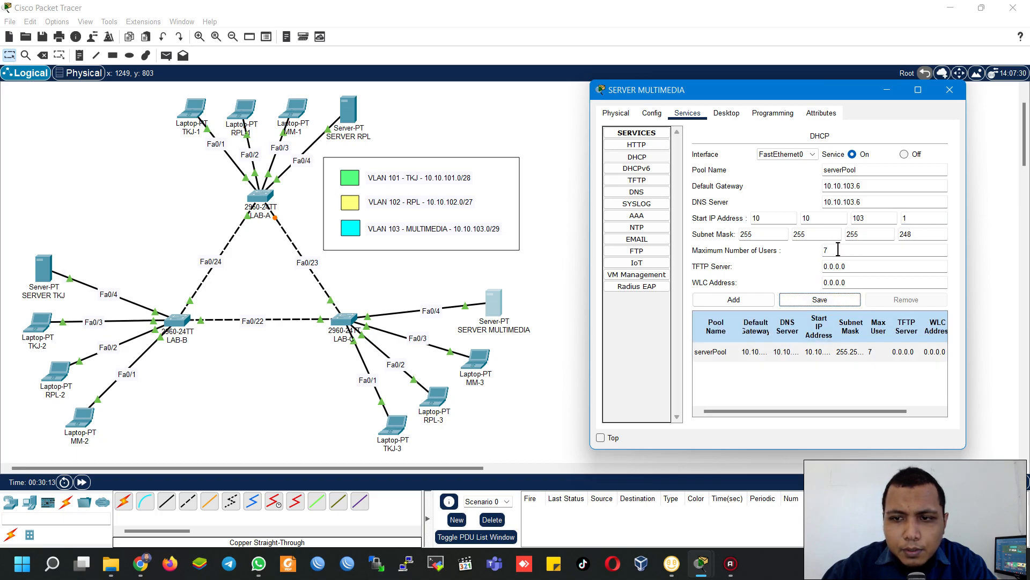
click(950, 91)
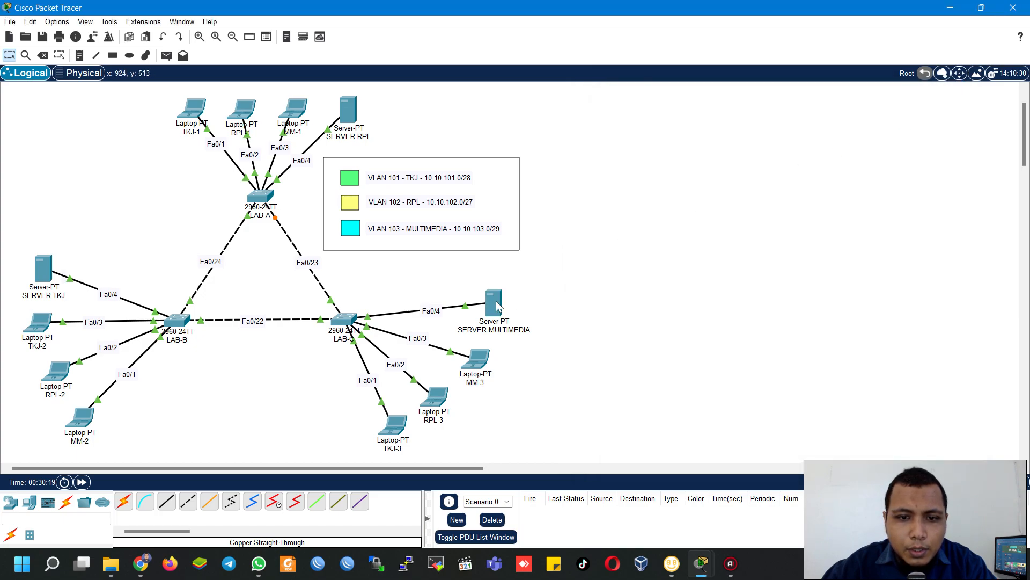
Open the LAB-A switch's command line, enlarge its window beside the topology and start the console session
mouse_move(498, 304)
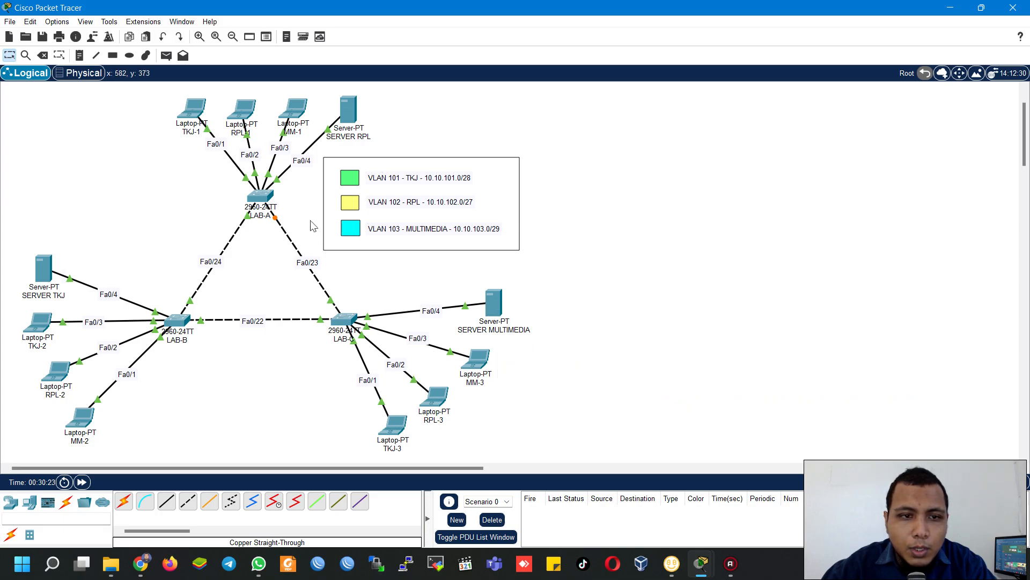
click(260, 200)
drag(284, 190, 569, 26)
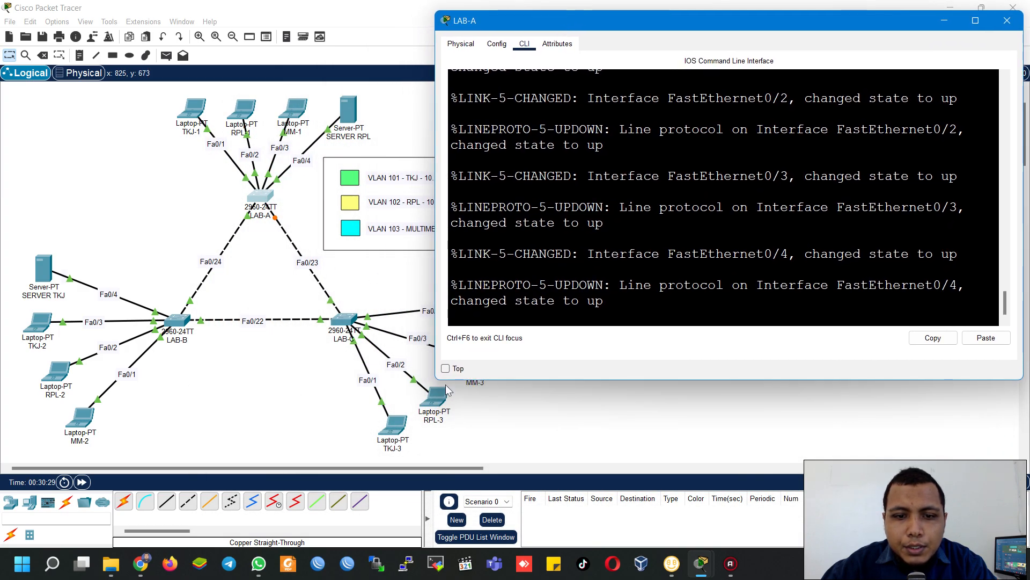
drag(435, 379, 366, 433)
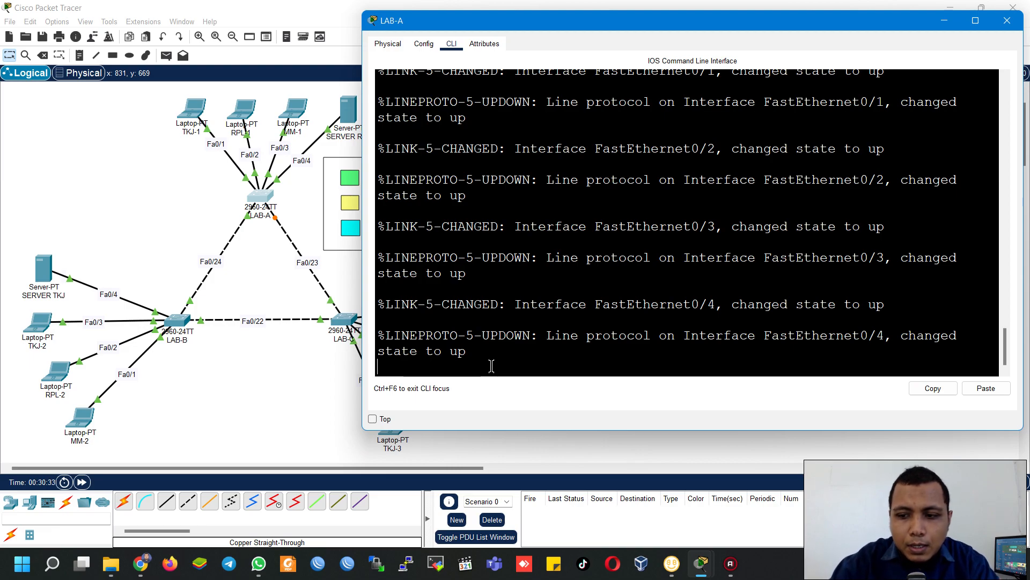
key(Return)
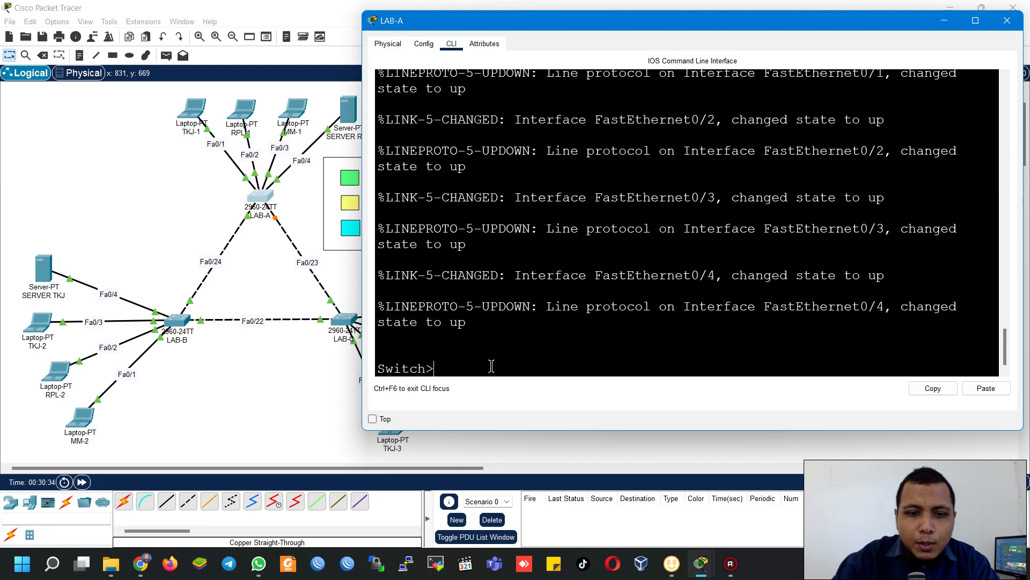
Enter global configuration mode on the switch and set its hostname to LAB-A
drag(452, 23, 140, 22)
text(enable)
key(Return)
text(configure terminal)
key(Return)
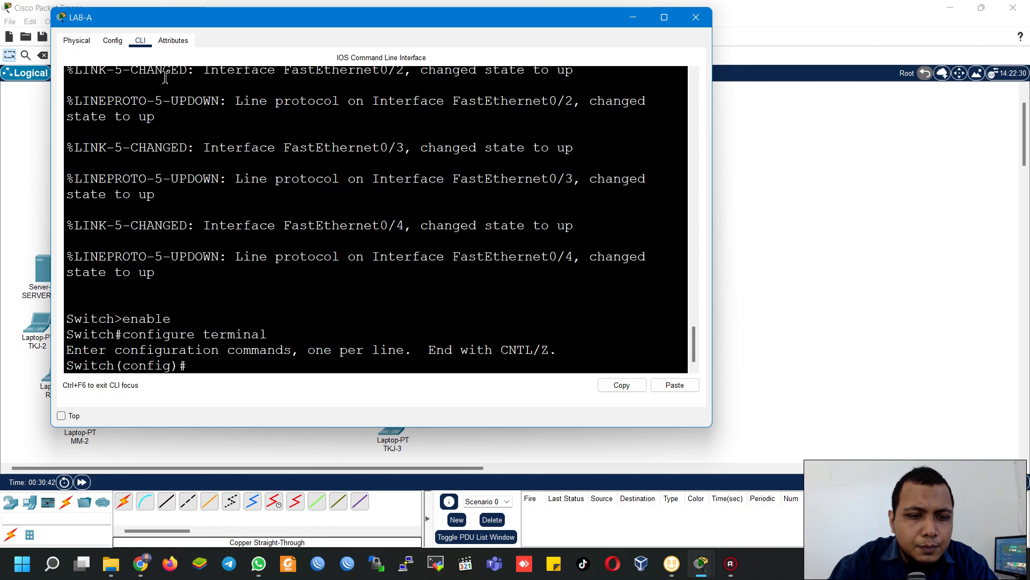
text(hostname )
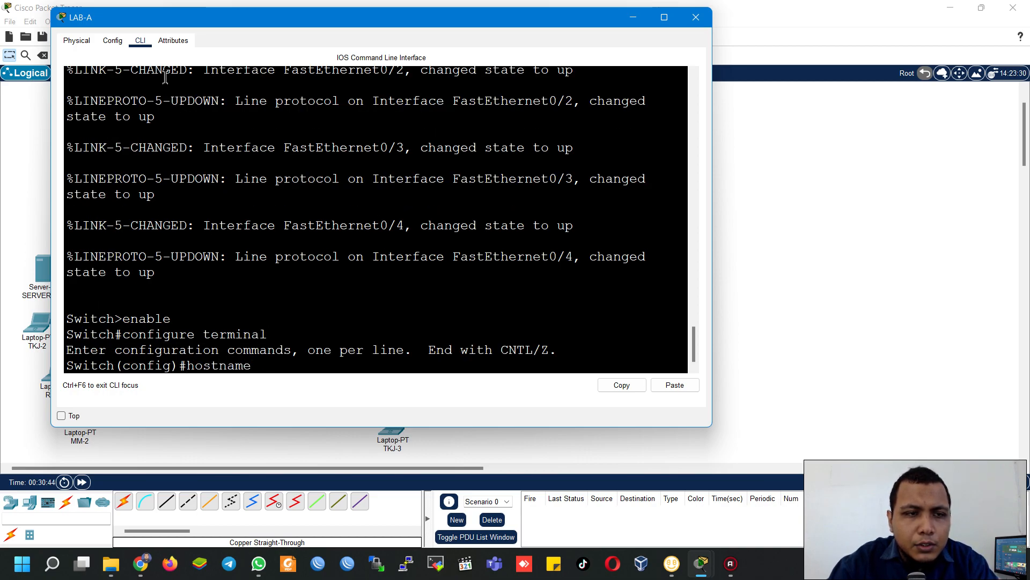
text(LAB-A)
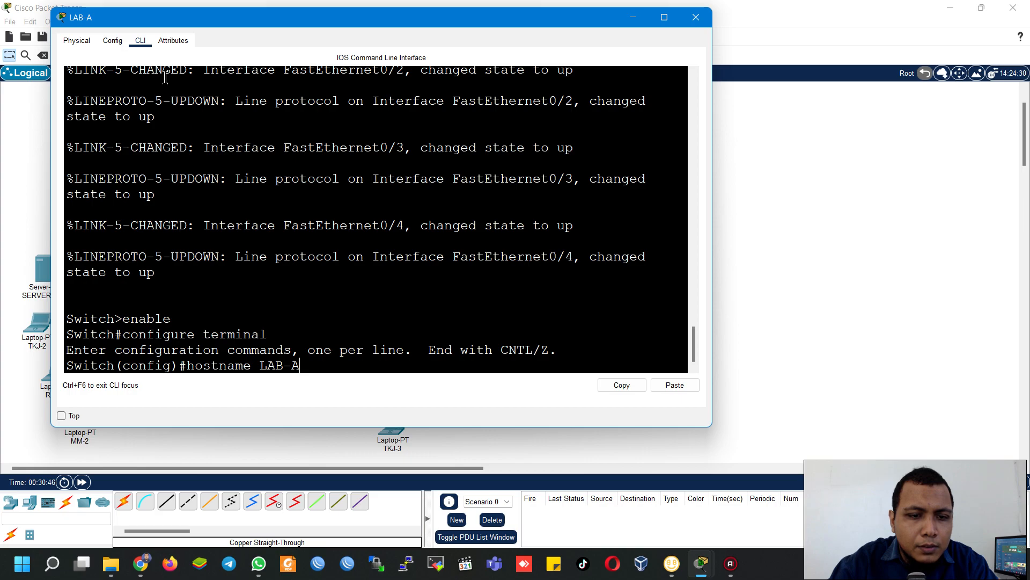
key(Return)
Create VLAN 101 on LAB-A with the name TKJ, checking the topology legend, and leave VLAN configuration mode
text(vlan)
click(807, 230)
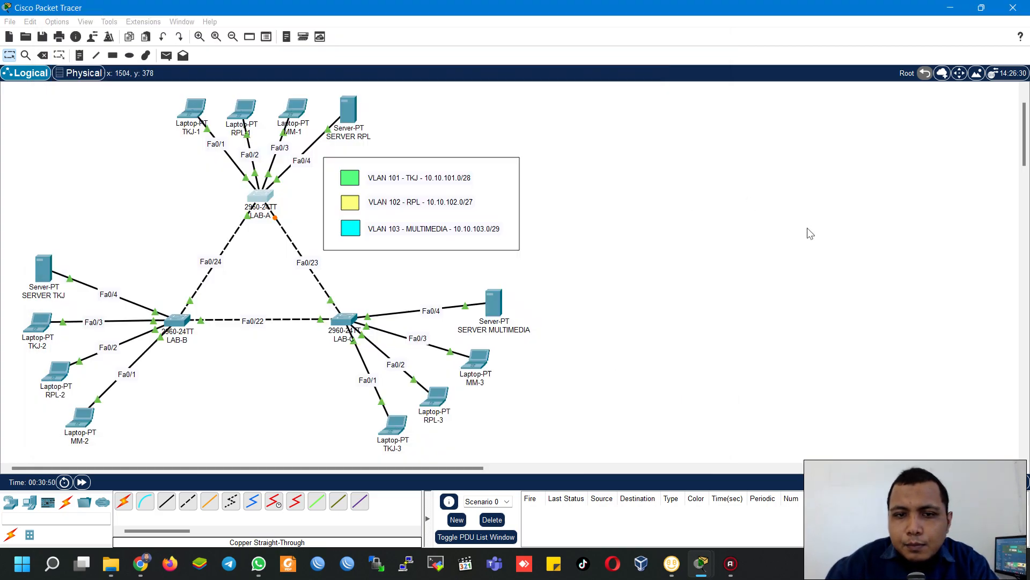
key(alt+Tab)
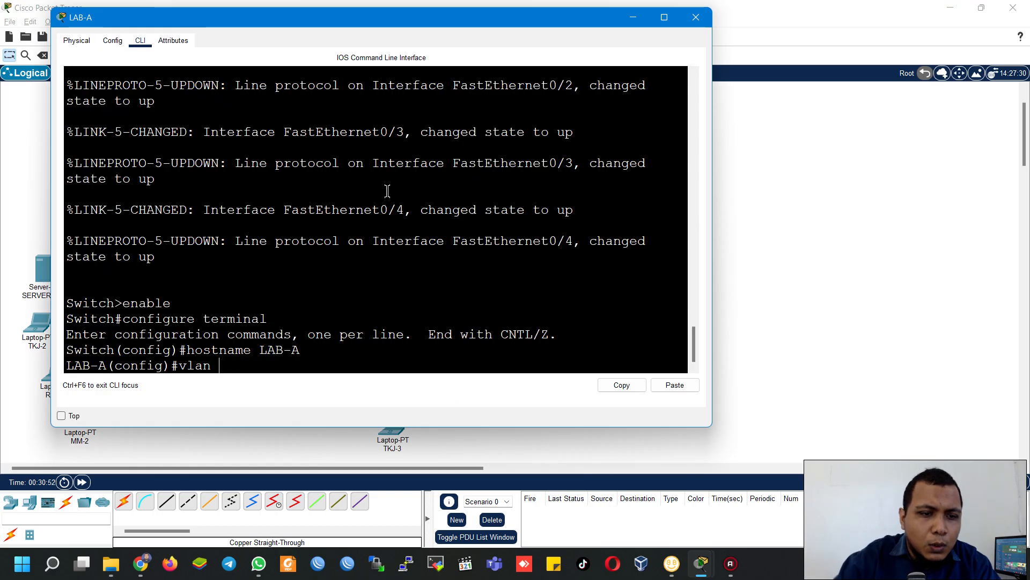
text(101)
key(Return)
text(name)
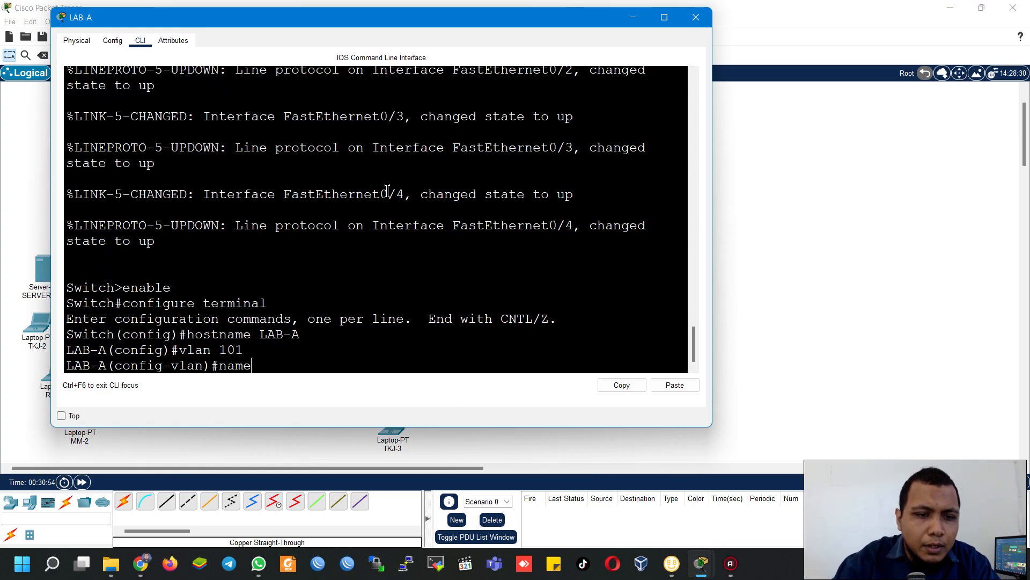
click(890, 227)
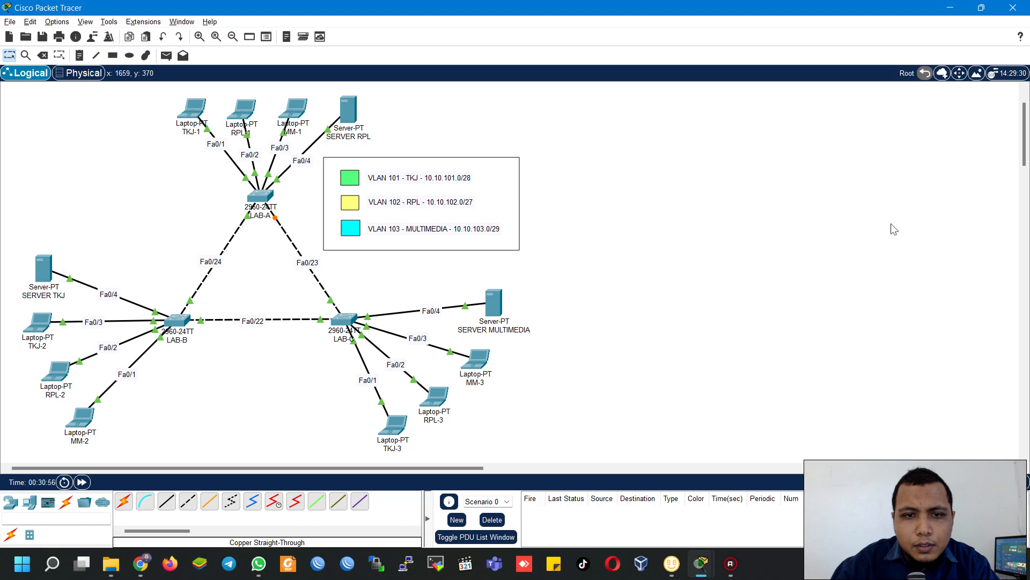
key(alt+Tab)
text(TKJ)
key(Return)
text(exit)
key(Return)
Create VLAN 102 on LAB-A with the name RPL and return to global configuration mode
text(vlan 102)
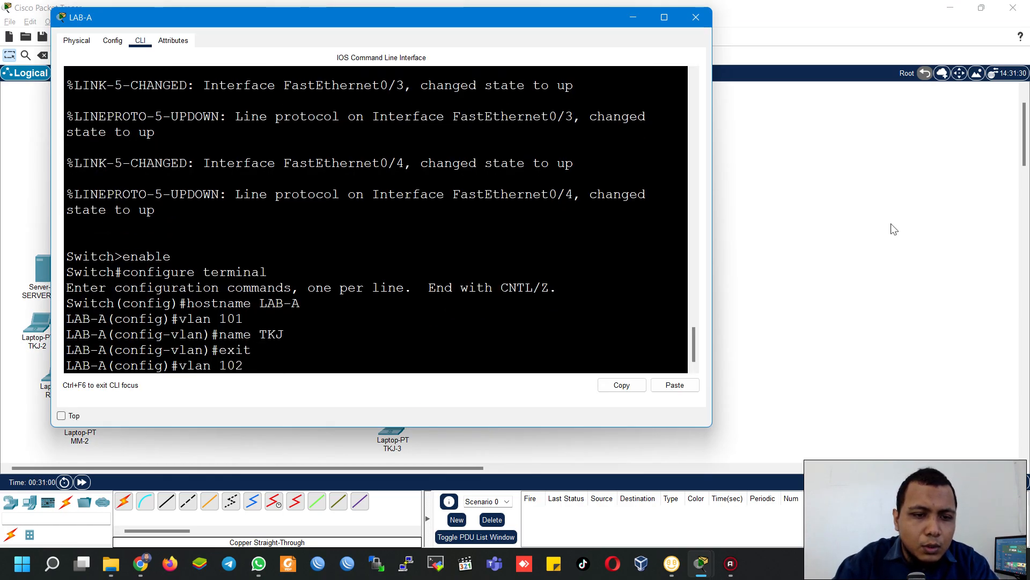
key(Return)
text(name)
click(894, 229)
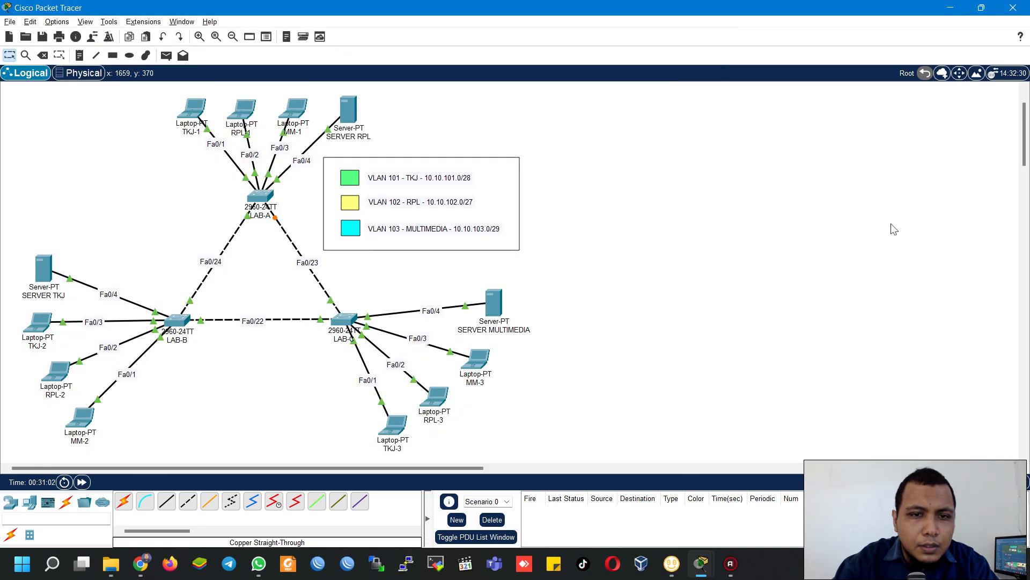
key(alt+Tab)
text(RPL)
key(Return)
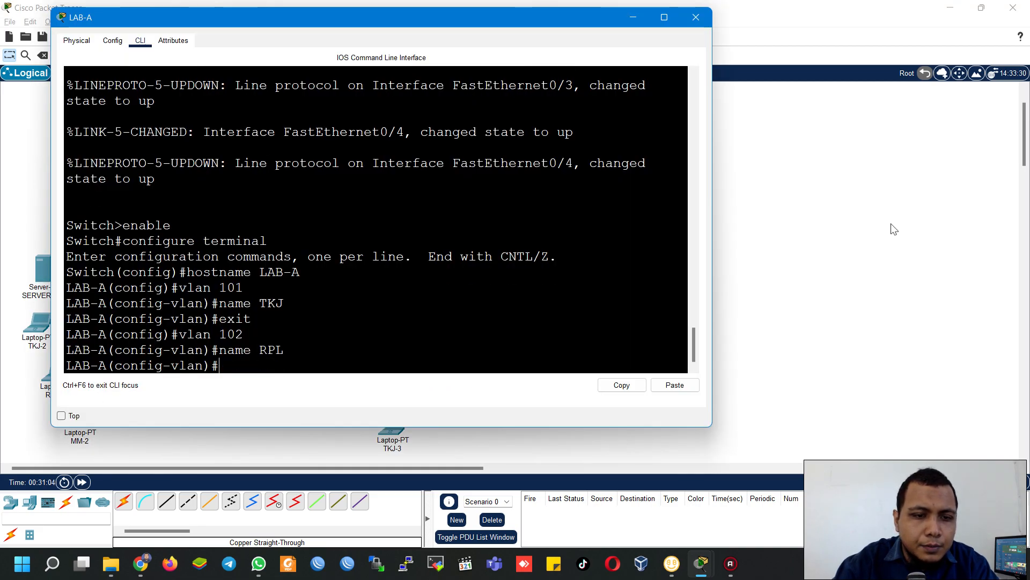
text(exit)
key(Return)
Create VLAN 103 on LAB-A with the name MULTIMEDIA and return to global configuration mode
text(vlan 103)
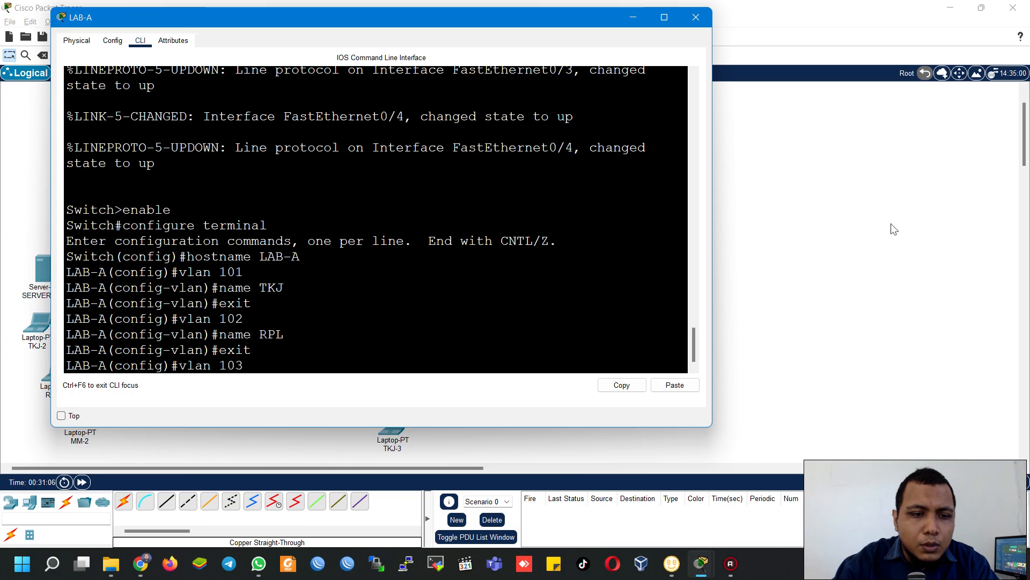
key(Return)
text(name M)
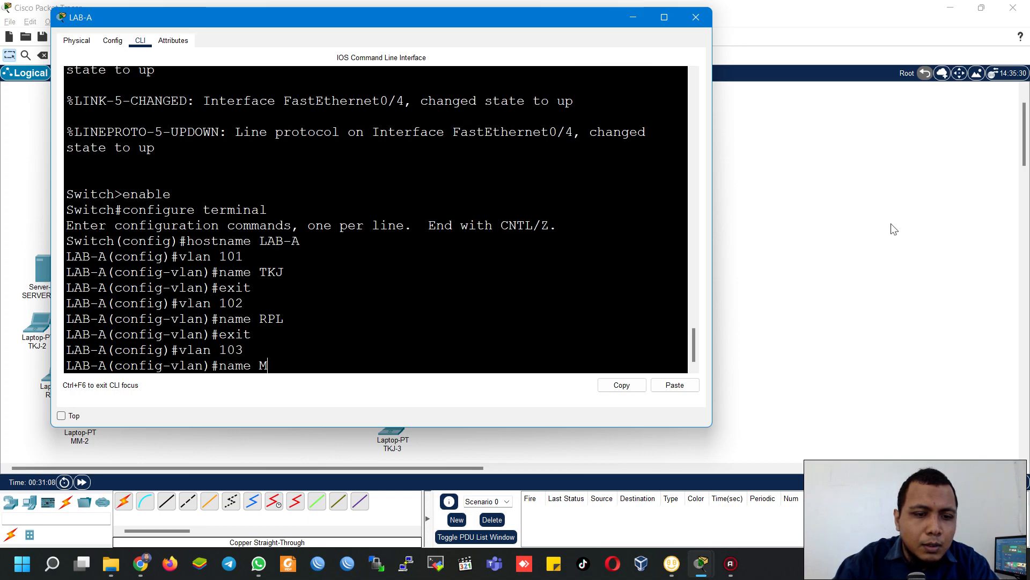
text(ULTIMEDIA)
key(Return)
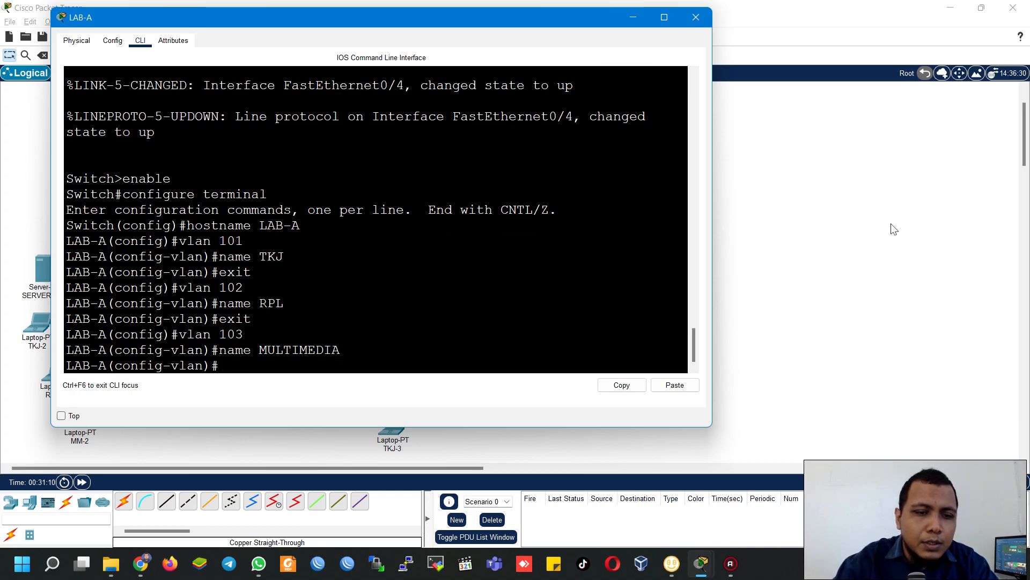
text(exit)
key(Return)
Display LAB-A's VLAN table and examine the entries for VLANs 101, 102 and 103
text(do)
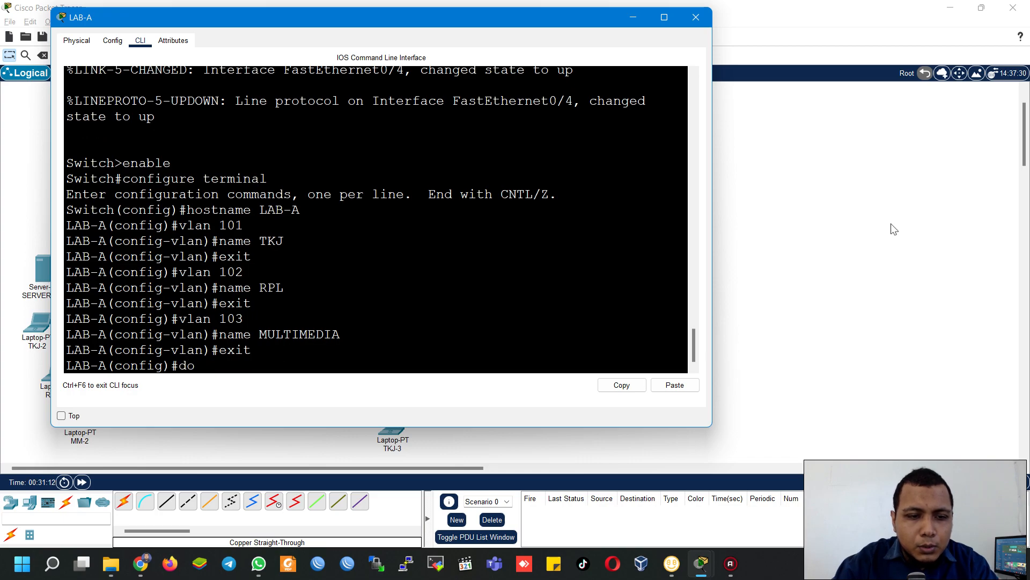
text( show vlan)
key(Return)
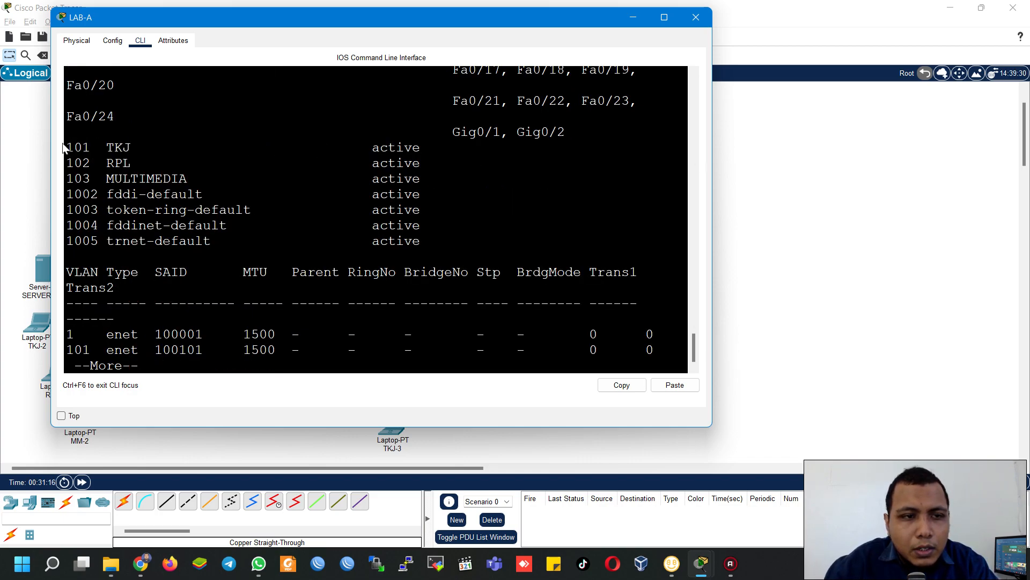
drag(64, 146, 488, 191)
click(770, 234)
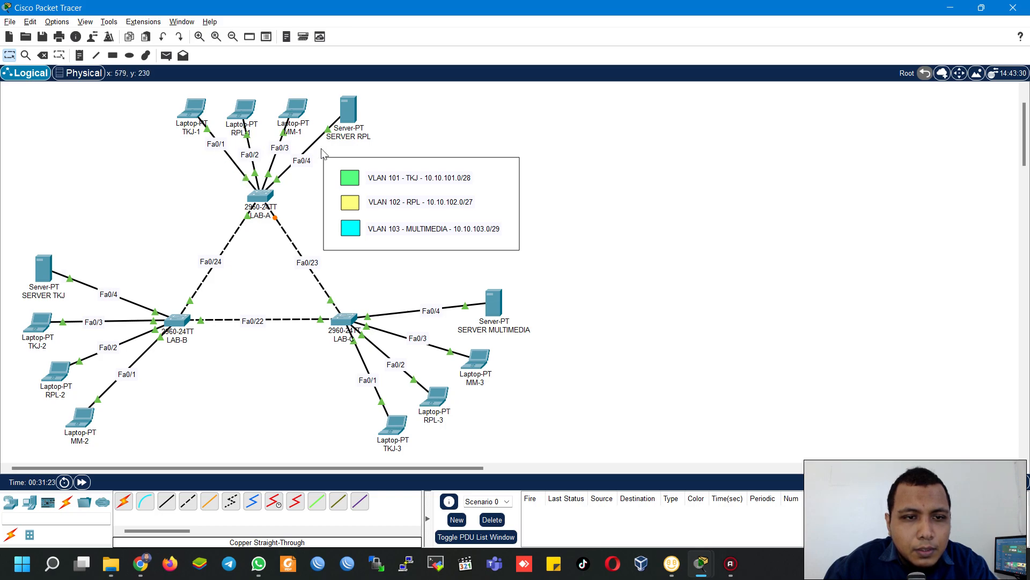
Reopen LAB-A's command line, shrink its window beside the topology, and page through the remaining VLAN listing to the configuration prompt
drag(196, 163, 216, 141)
click(261, 197)
drag(341, 20, 651, 14)
drag(559, 421, 564, 372)
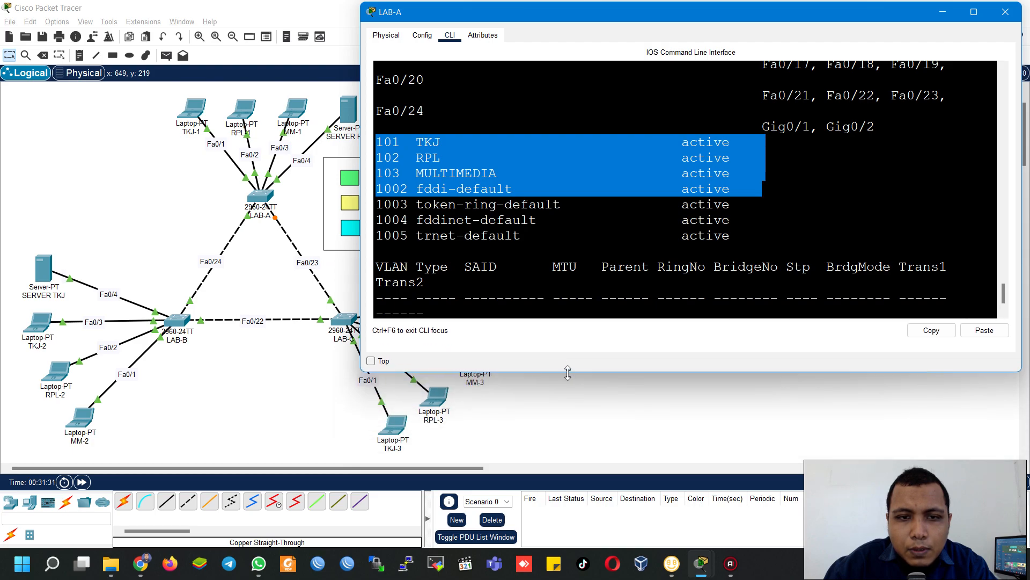
scroll(567, 243, down, 2)
click(561, 265)
key(Return)
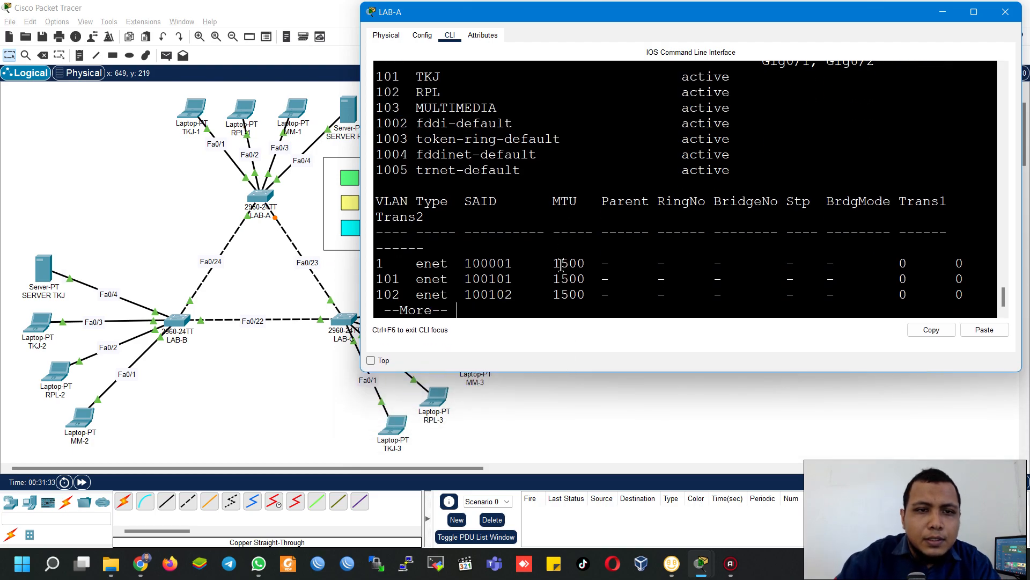
key(space)
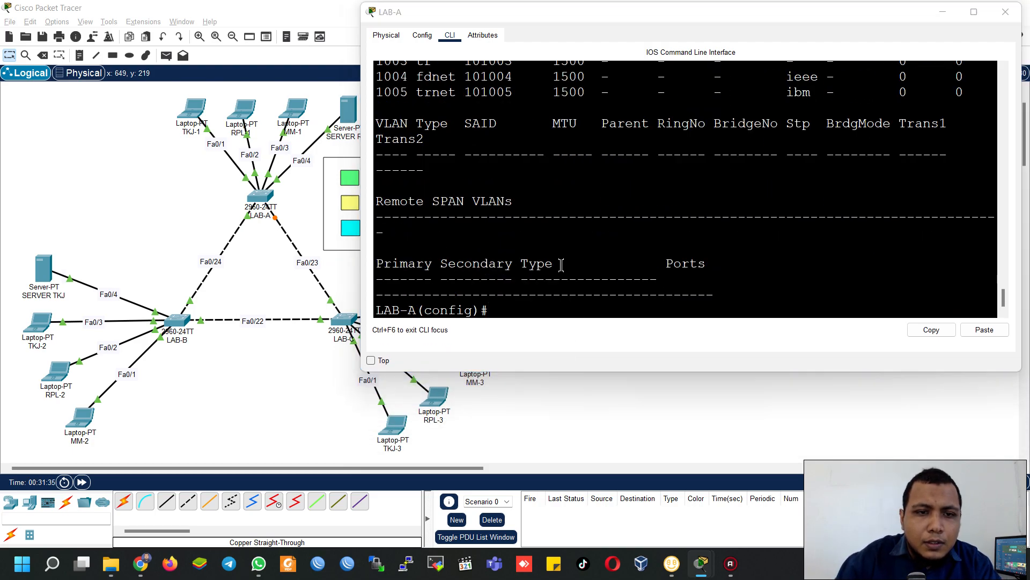
Move the VLAN legend into the free space above SERVER TKJ and return to LAB-A's command line
click(343, 259)
drag(542, 256, 45, 164)
click(55, 131)
key(alt+Tab)
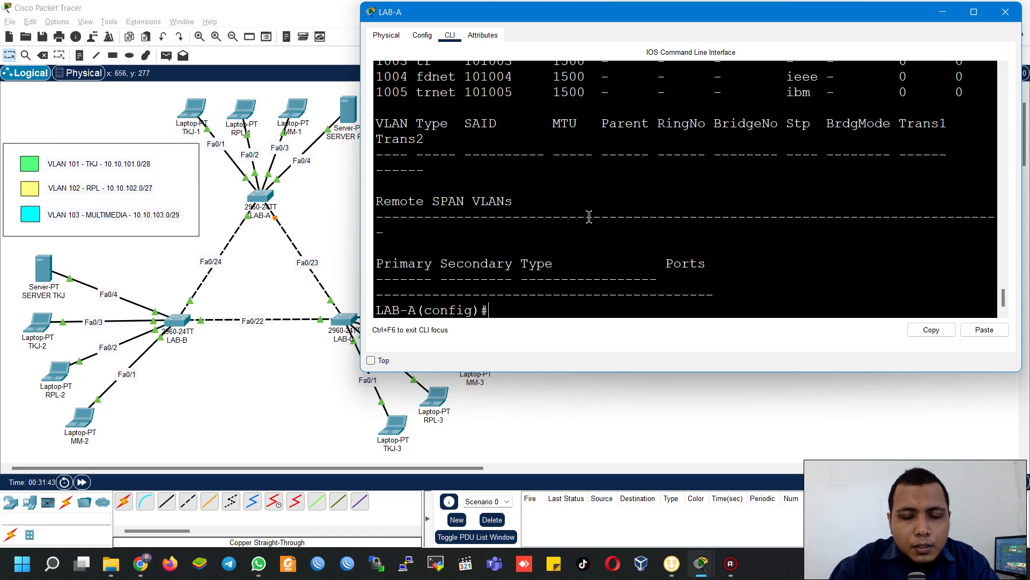
Configure LAB-A's interface fa0/1 as an access port in VLAN 101 and exit interface configuration
text(int fa0/1)
key(Return)
text(s)
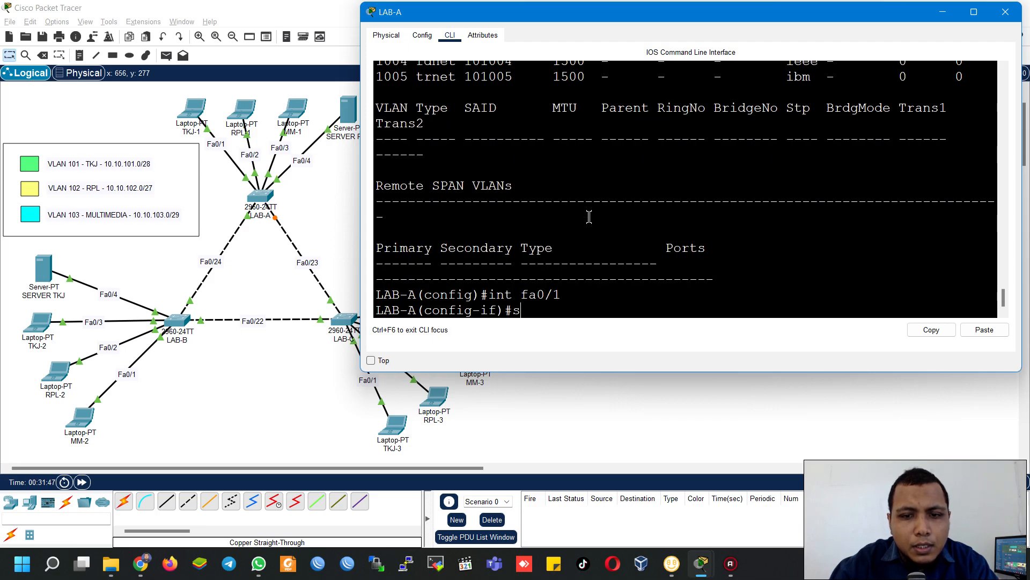
text(witchport mode access)
key(Return)
text(switchport access vlan 10)
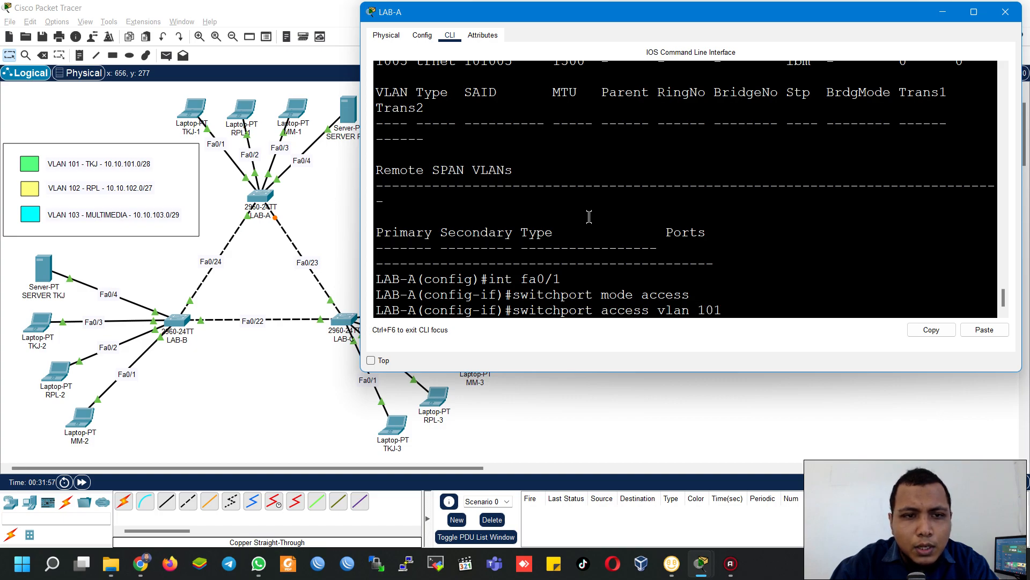
text(1)
key(Return)
text(exit)
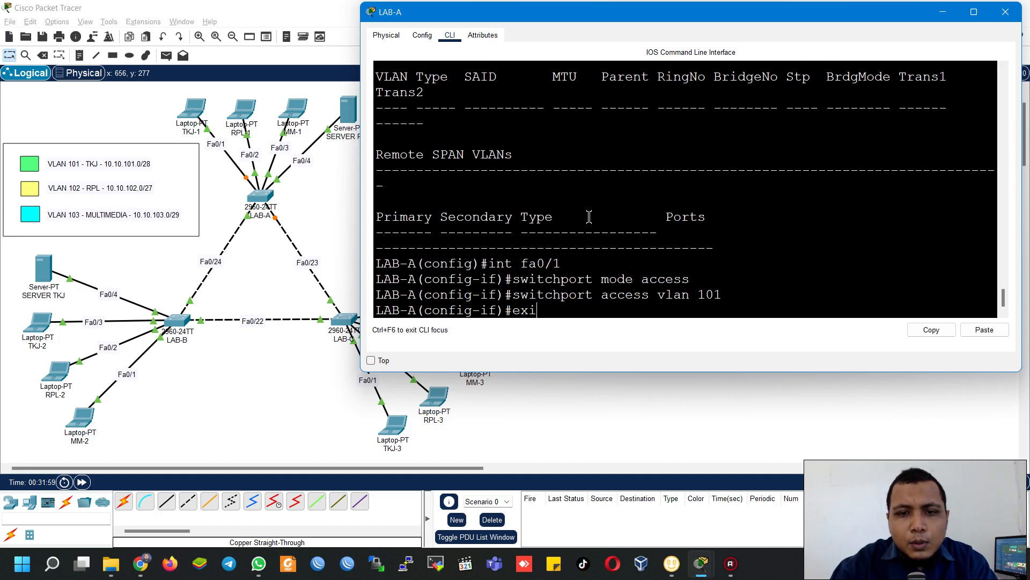
key(Return)
Configure LAB-A's interface fa0/2 as an access port in VLAN 102 and exit interface configuration
text(int fa0/2)
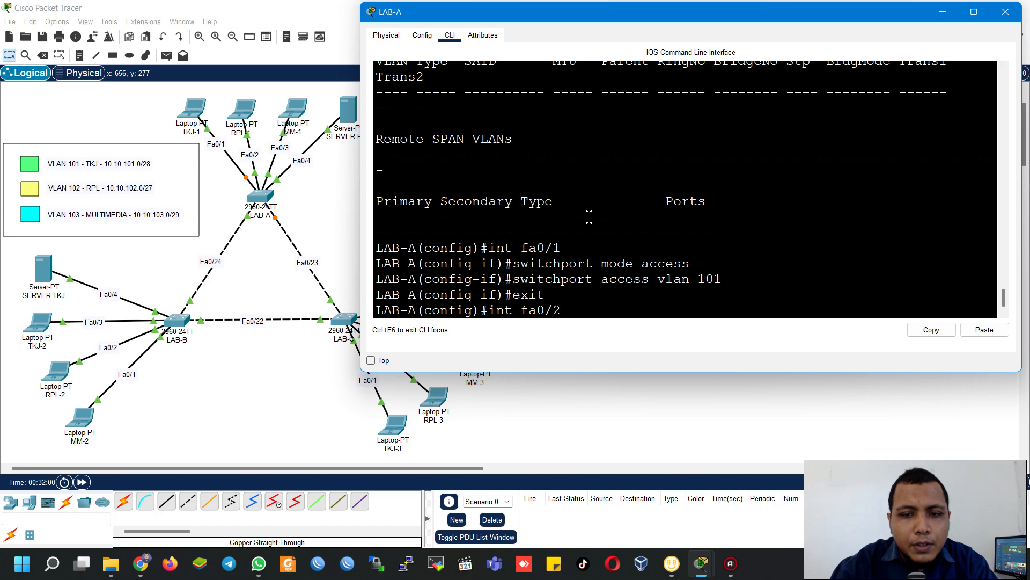
key(Return)
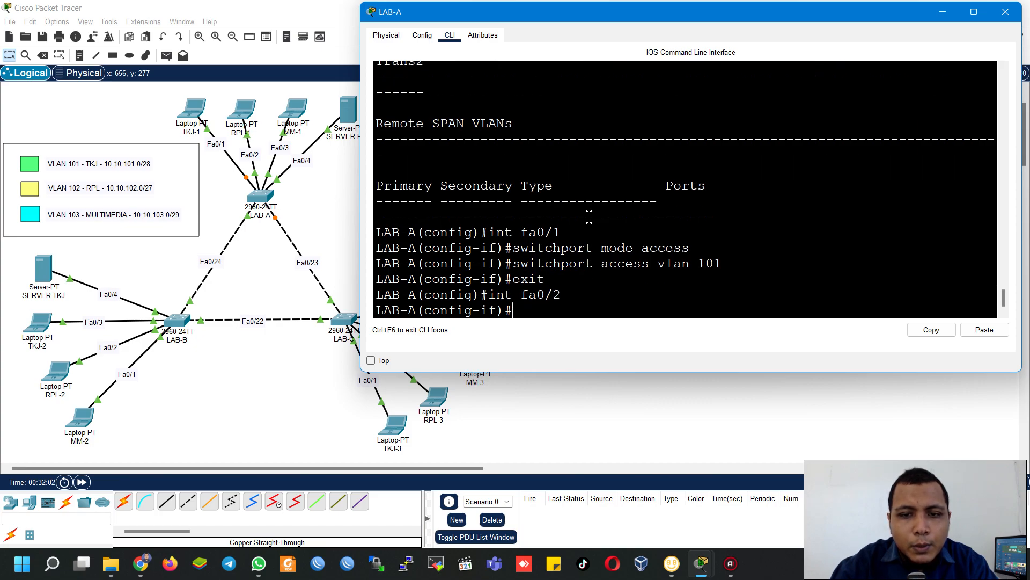
text(switchport mode access)
key(Return)
text(swit)
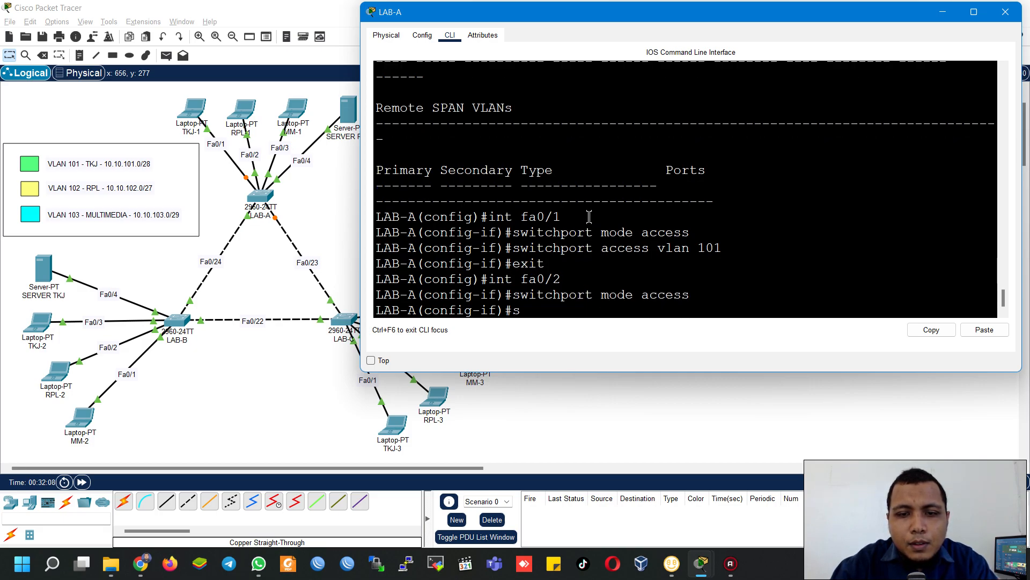
text(chport ac)
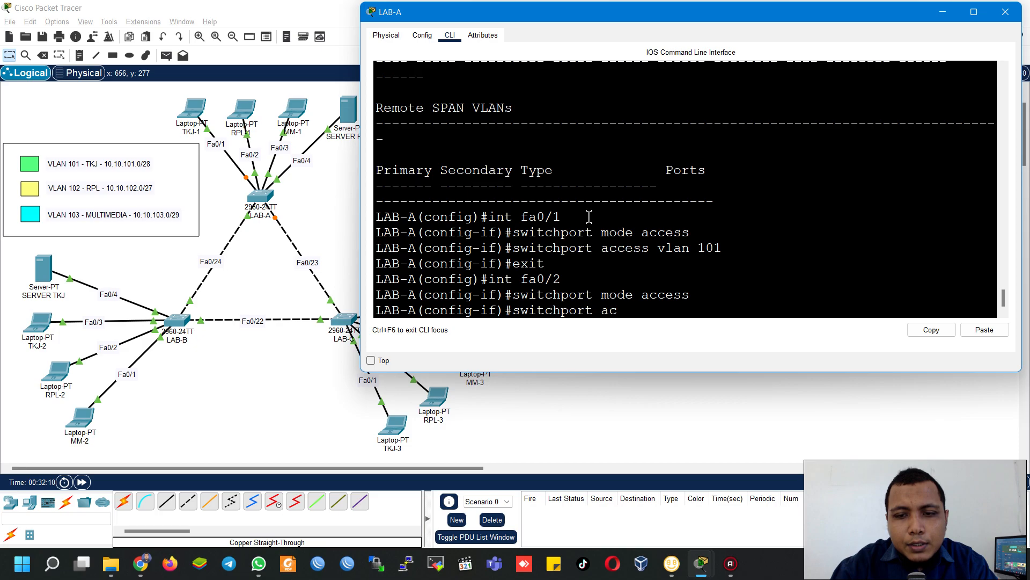
text(cess )
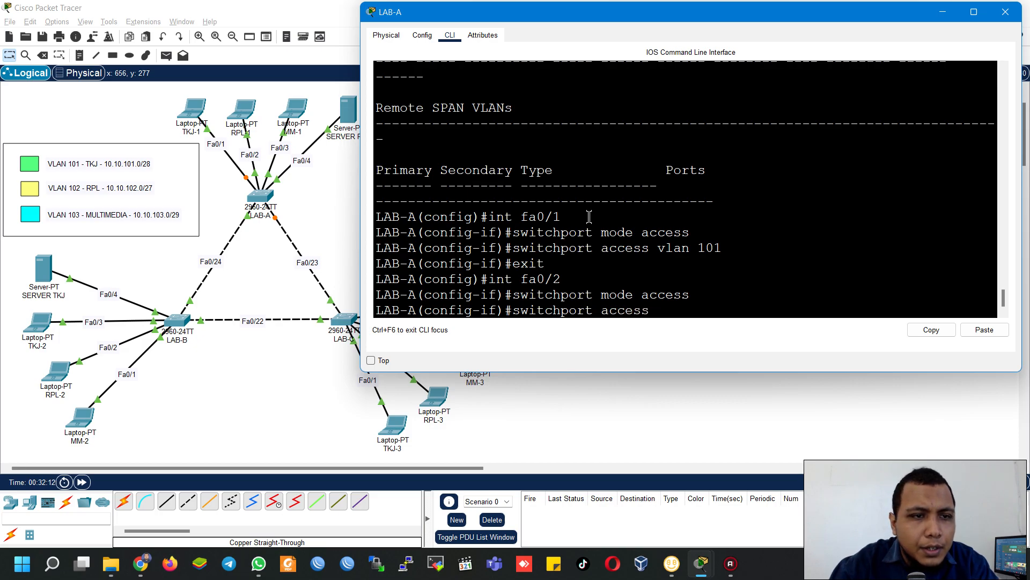
text(vlan 102)
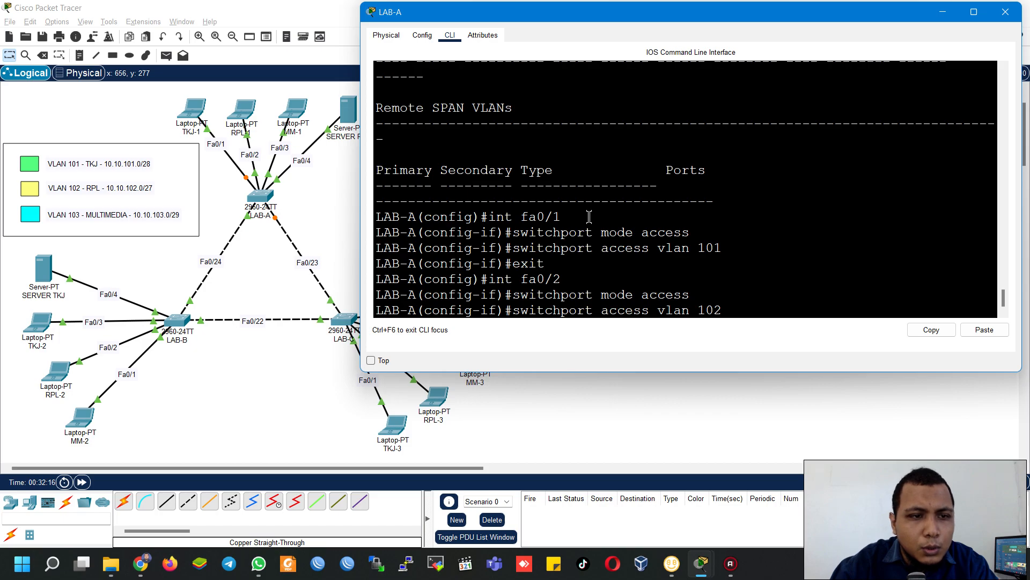
key(Return)
text(exit)
key(Return)
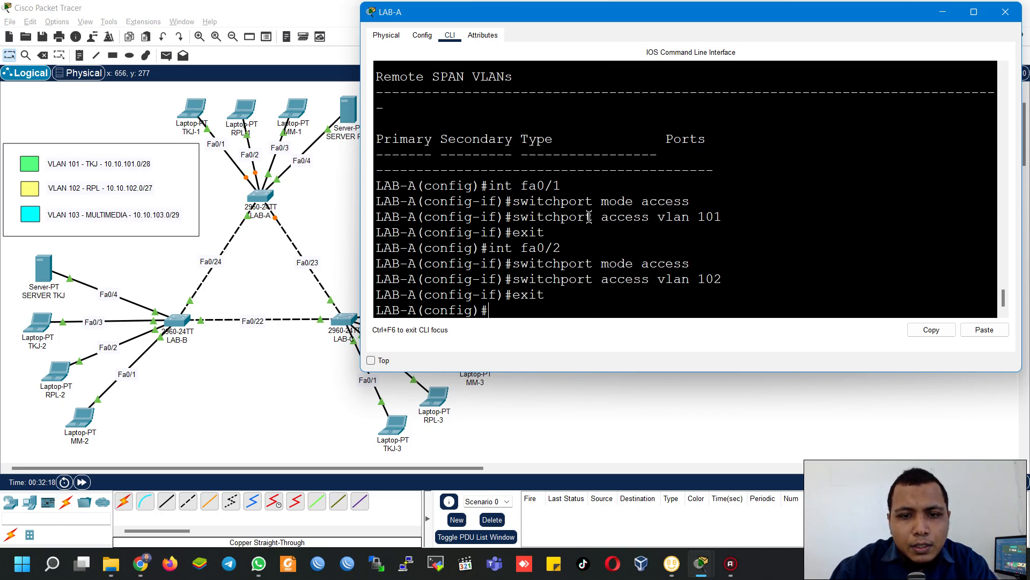
Configure LAB-A's interface fa0/3 as an access port in VLAN 103 and exit interface configuration
text(int fa0)
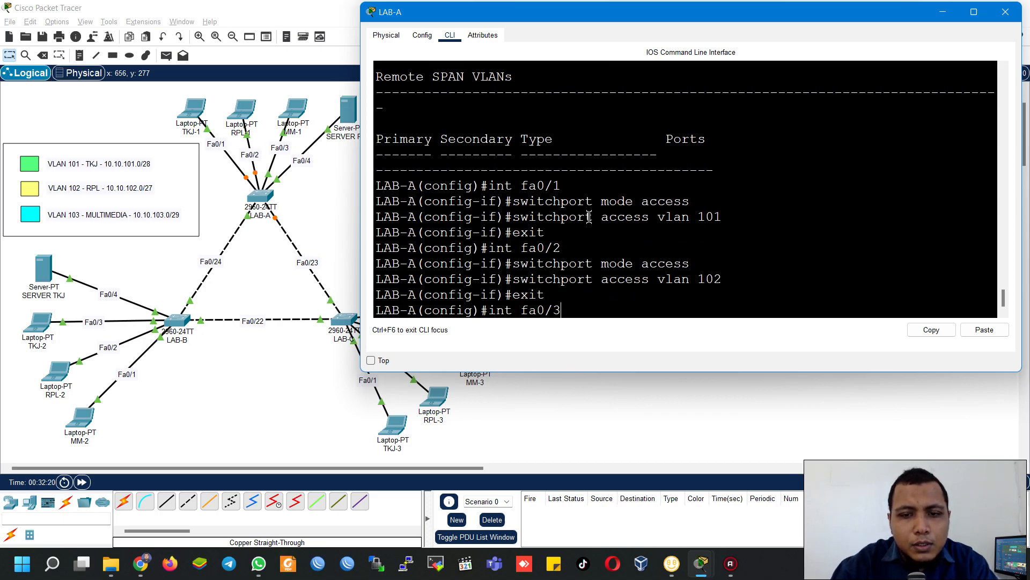
text(/3)
key(Return)
text(switchpor)
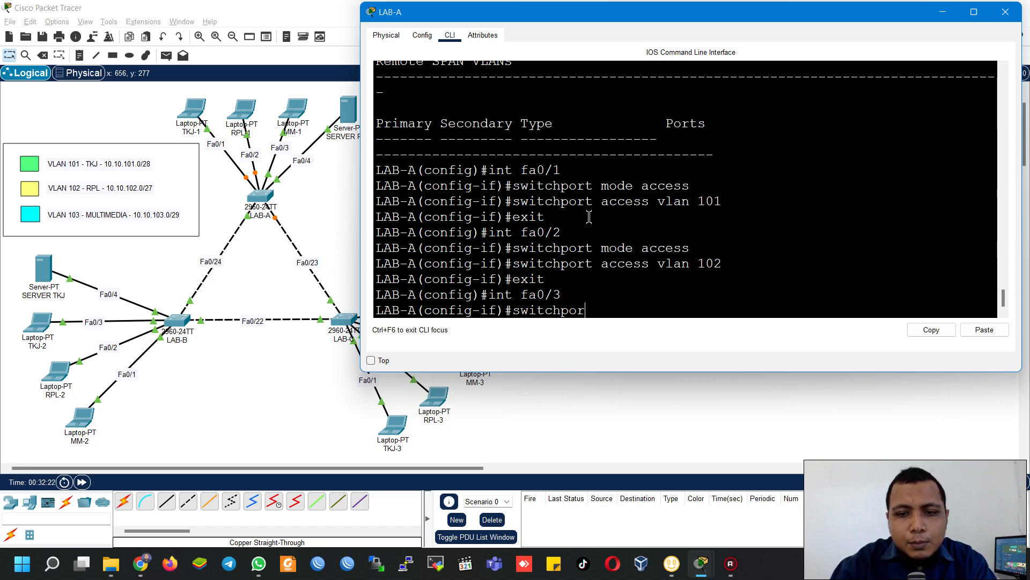
text(t mode access)
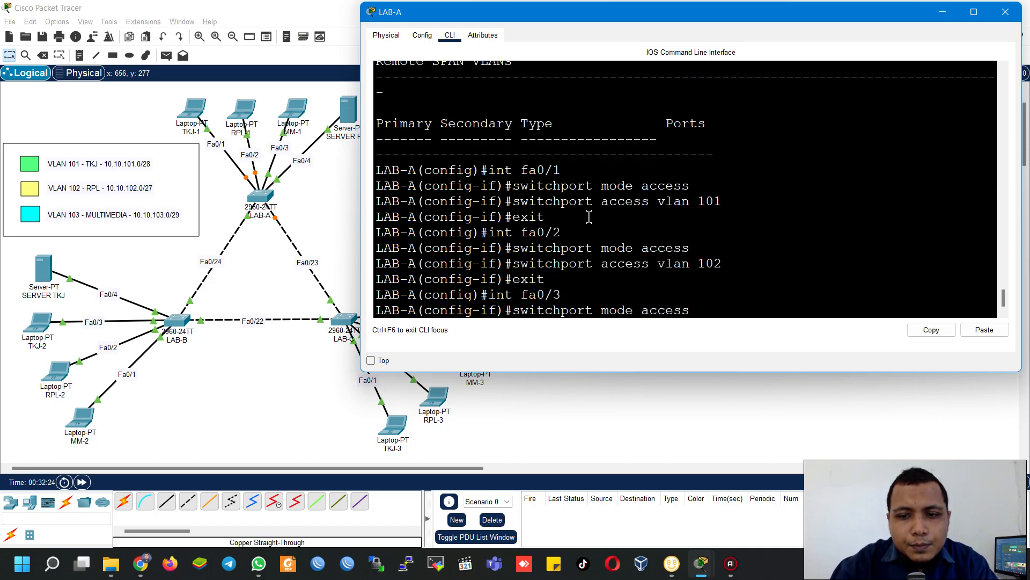
key(Return)
text(switchport access vlan 103)
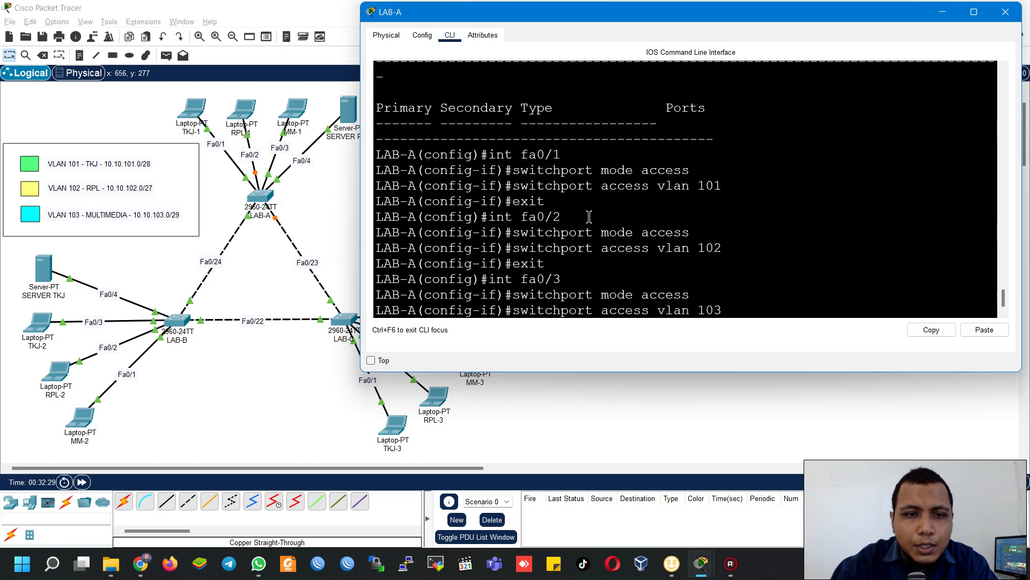
key(Return)
text(exit)
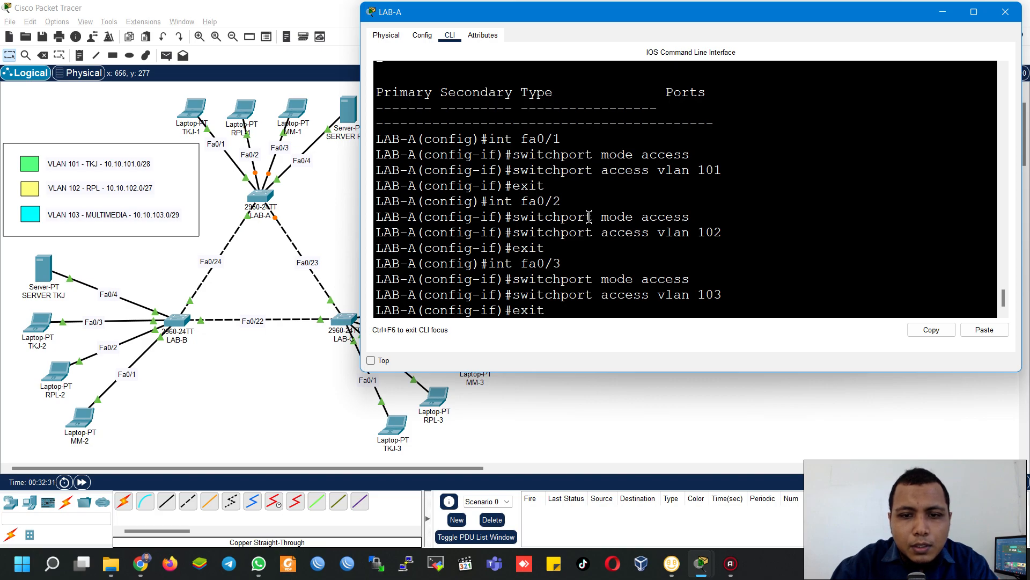
key(Return)
Configure LAB-A's interface fa0/4 as an access port in VLAN 102 and exit interface configuration
text(int fa0/4)
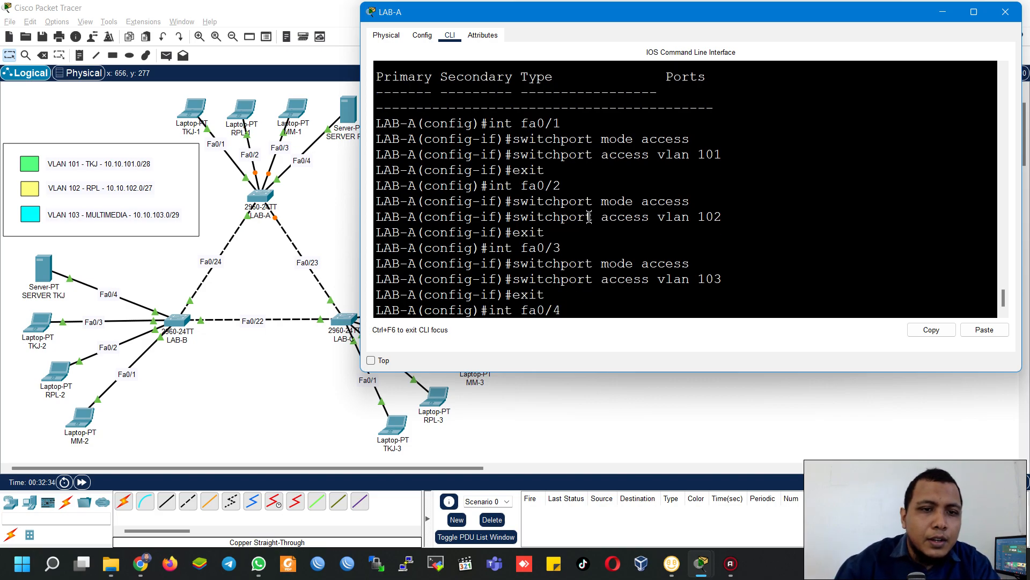
drag(540, 11, 572, 17)
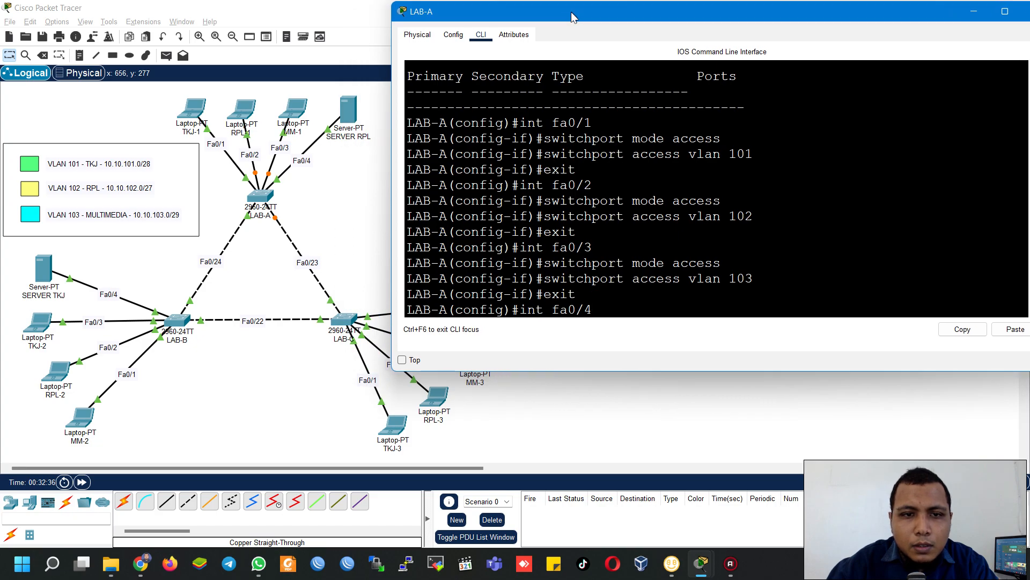
text(/4)
key(Return)
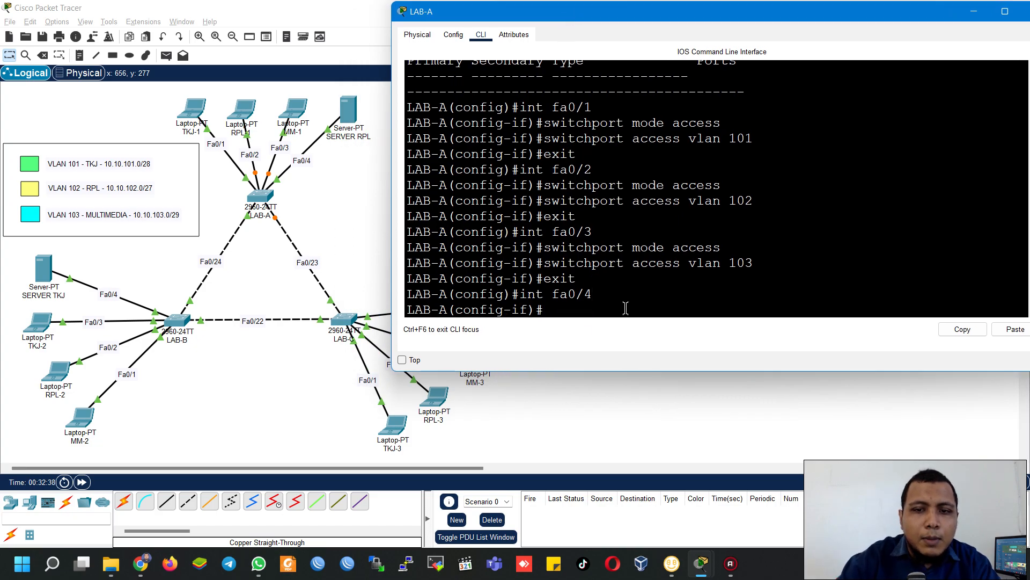
text(switch)
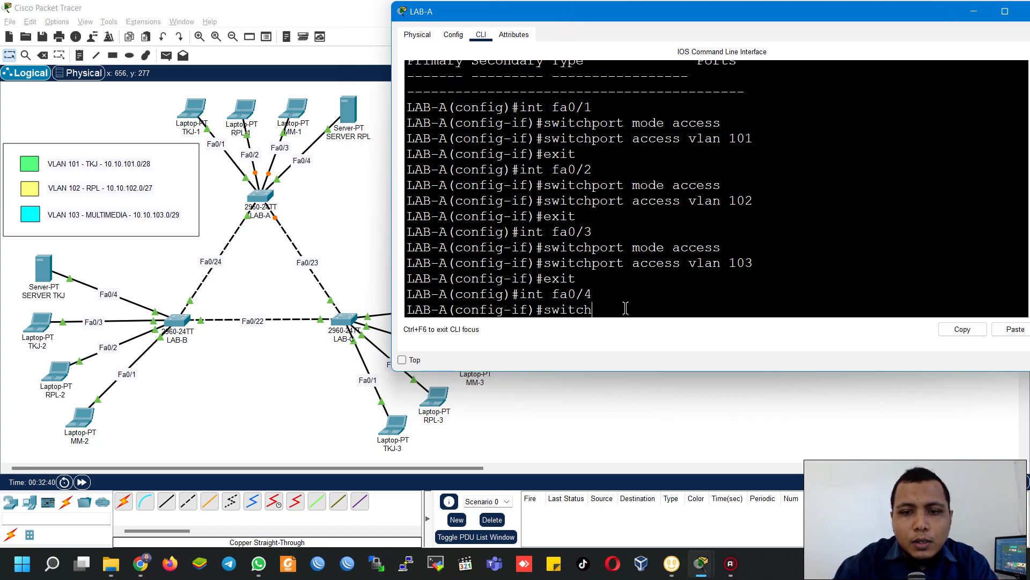
text(port mode access)
key(Return)
text(switchport access vlan)
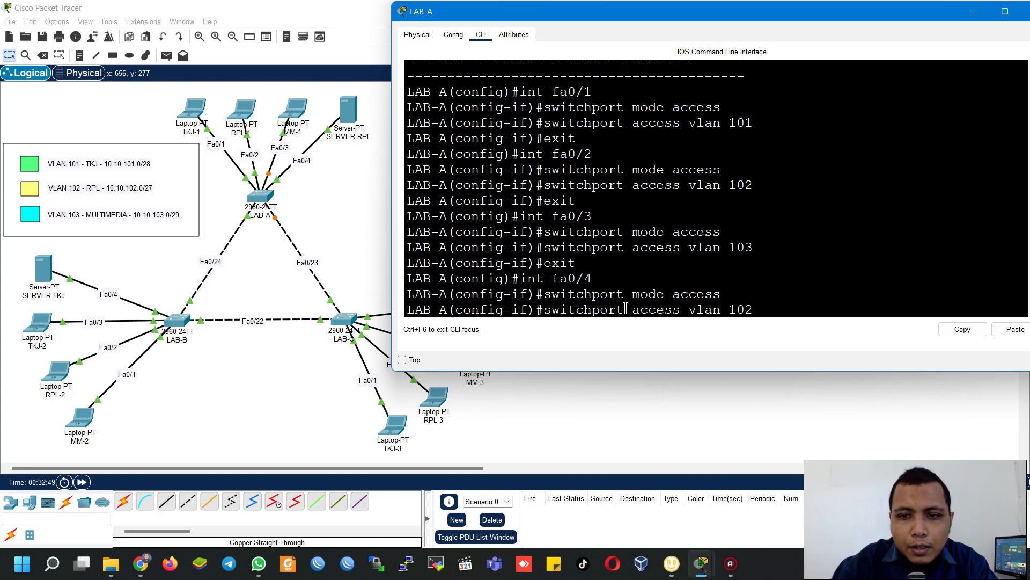
text( 102)
key(Return)
text(exit)
key(Return)
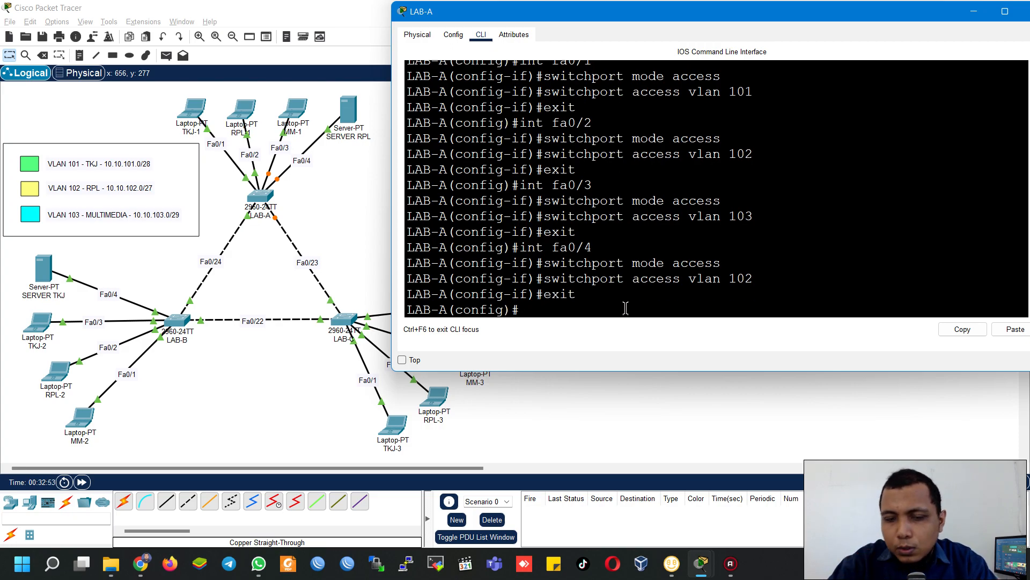
Show LAB-A's VLAN table, check the ports assigned to VLANs 101 to 103, and page through to the configuration prompt
text(dow show vlan)
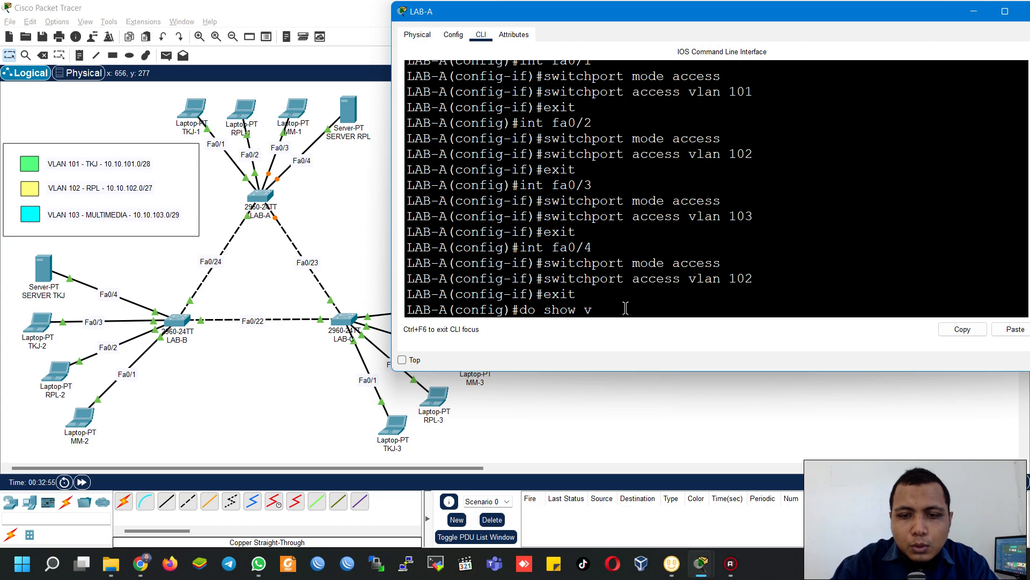
key(Return)
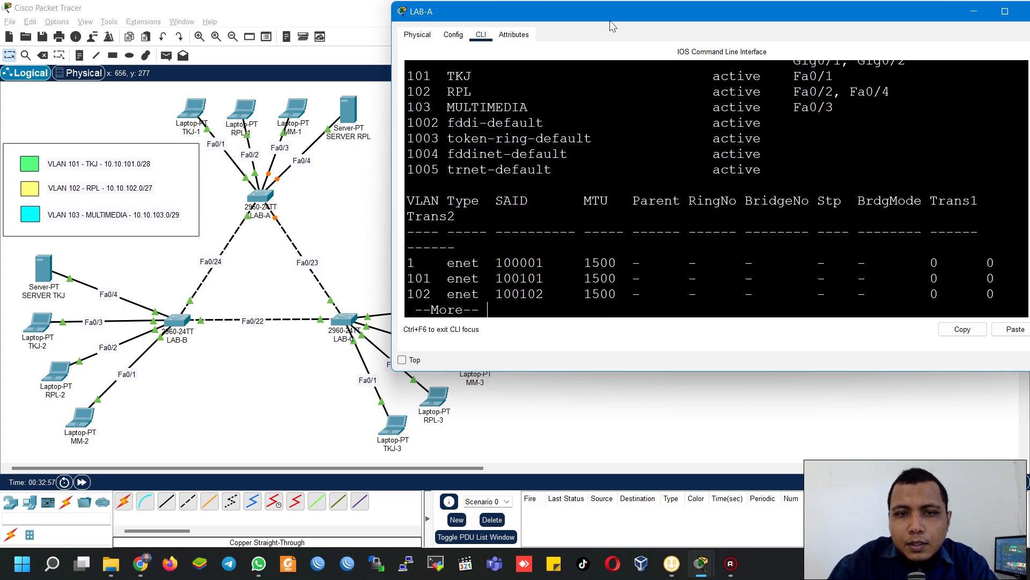
scroll(464, 178, up, 2)
triple_click(432, 140)
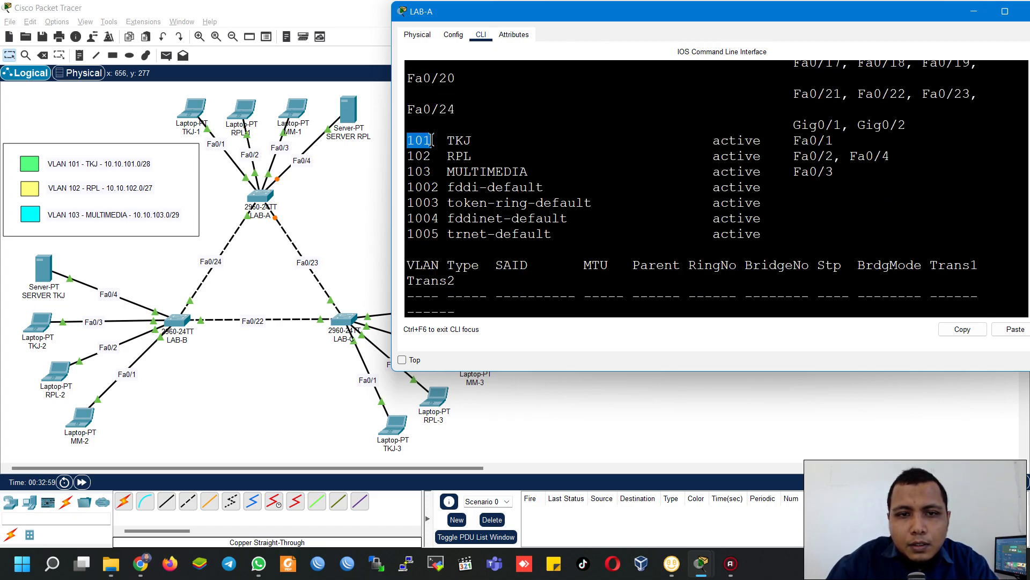
triple_click(420, 138)
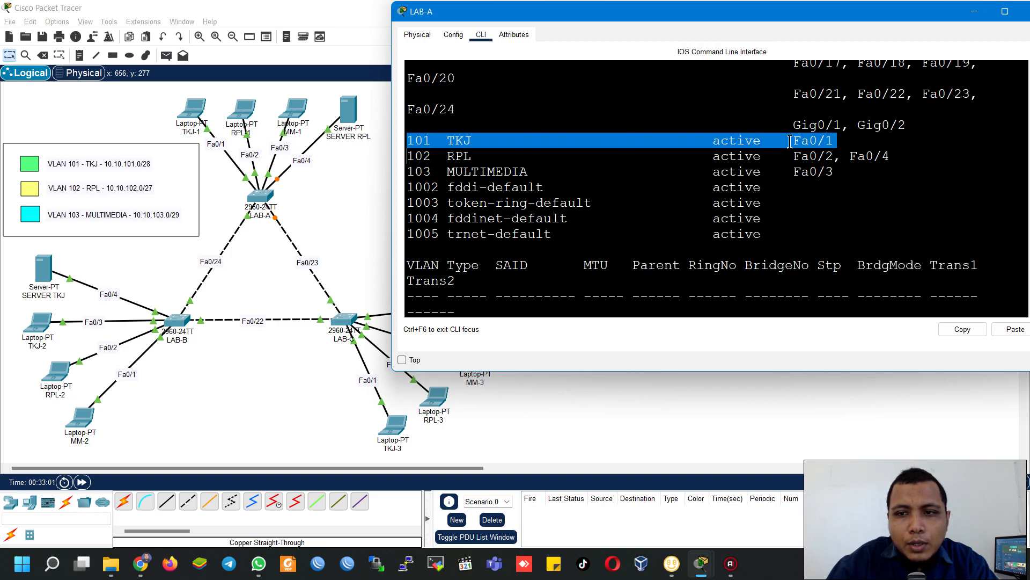
triple_click(432, 143)
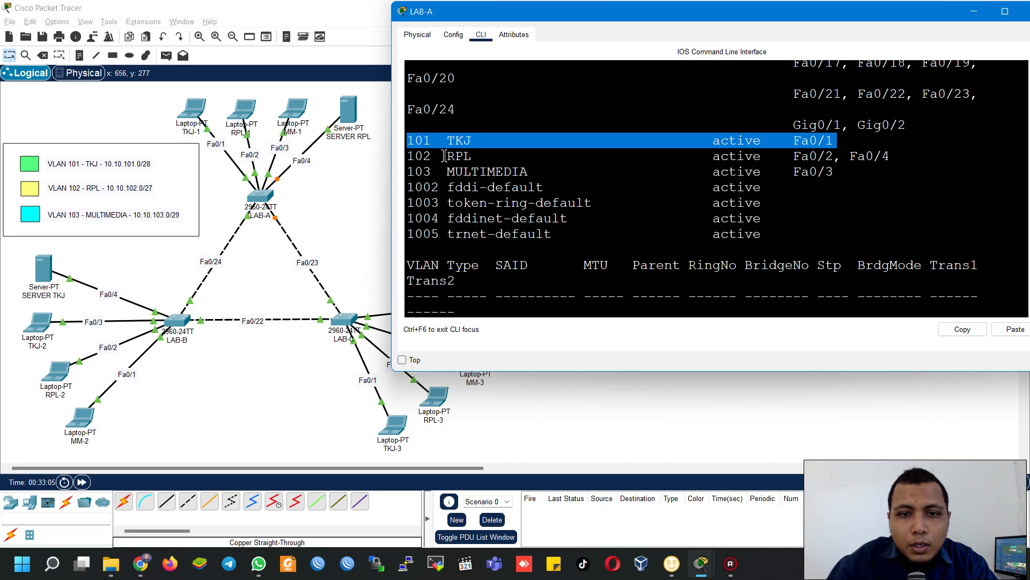
triple_click(444, 155)
double_click(812, 156)
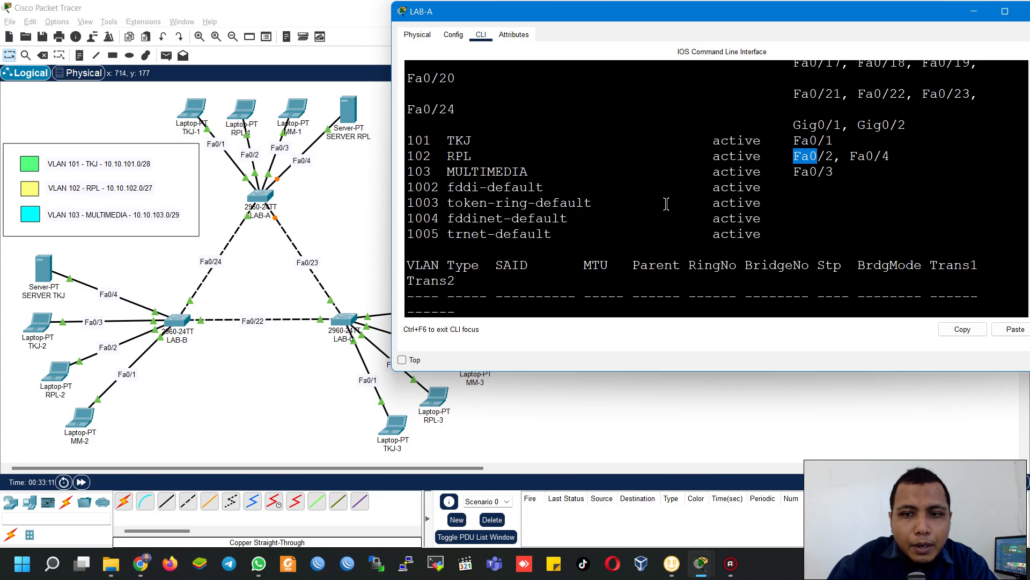
scroll(507, 184, down, 2)
click(533, 289)
key(space)
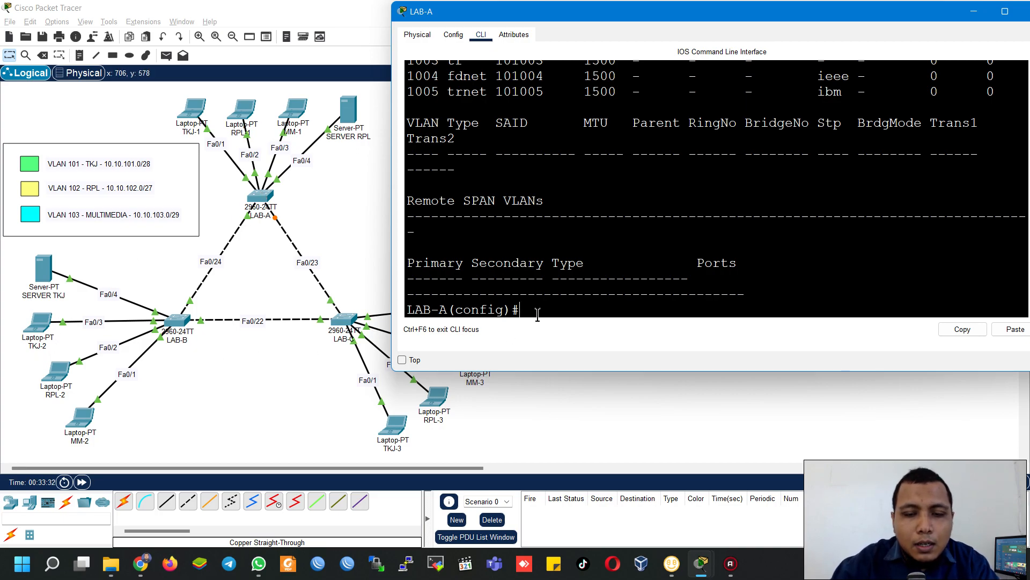
Select LAB-A's interface range fa0/23-24 and set both ports to trunk mode
text(face)
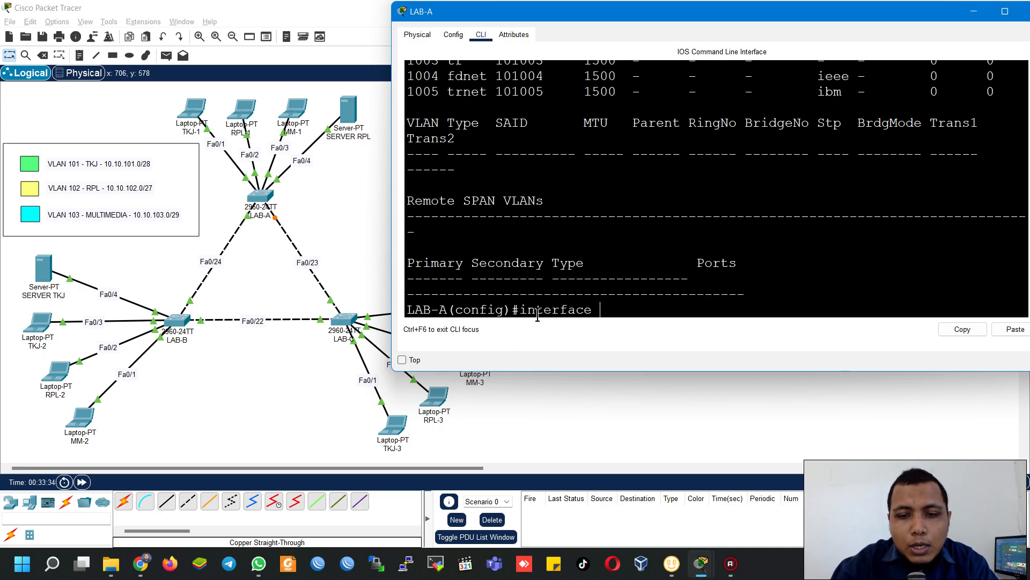
text( range fa0/2)
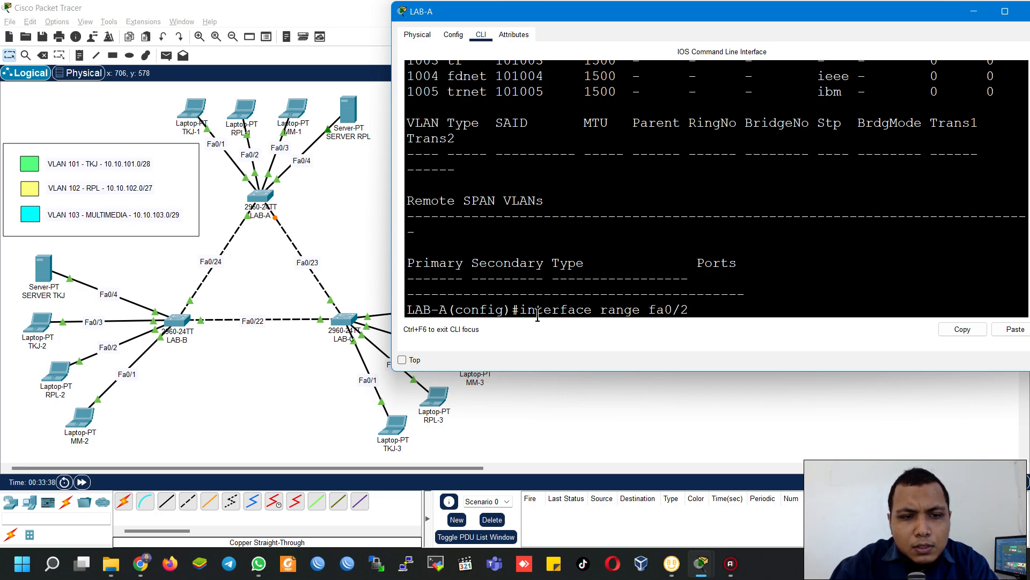
text(3-24)
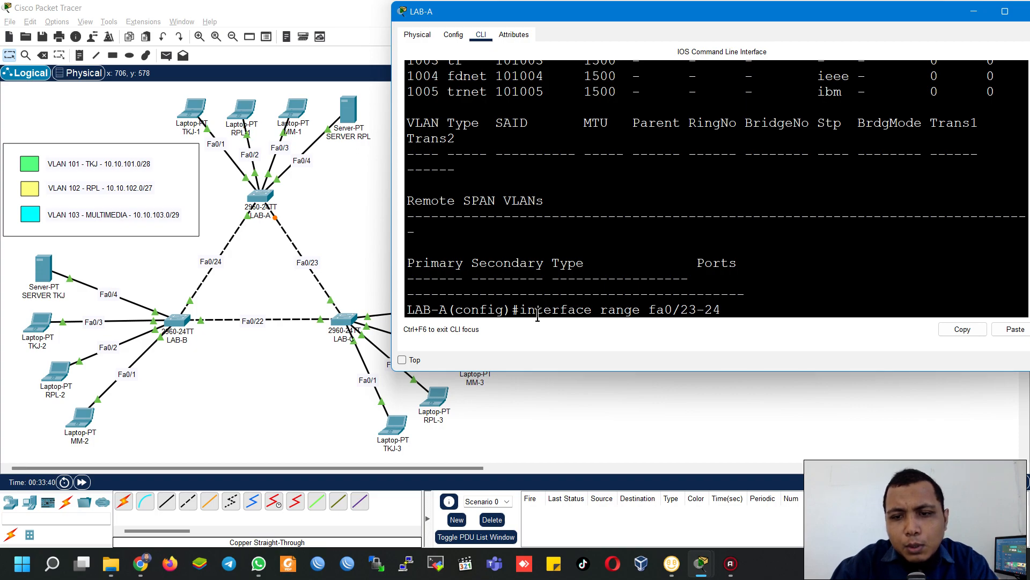
key(Return)
text(switc)
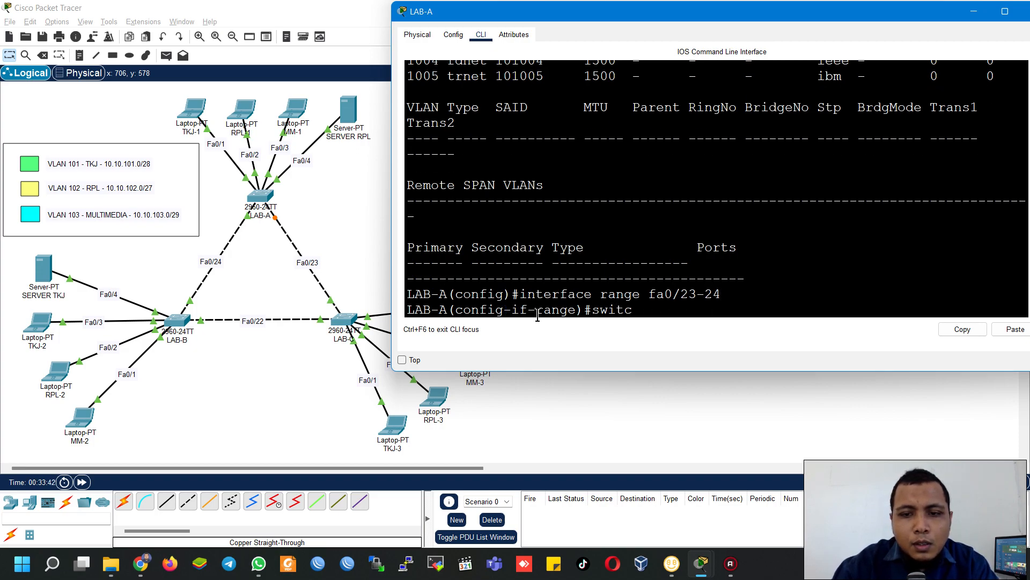
text(hport mode trunk)
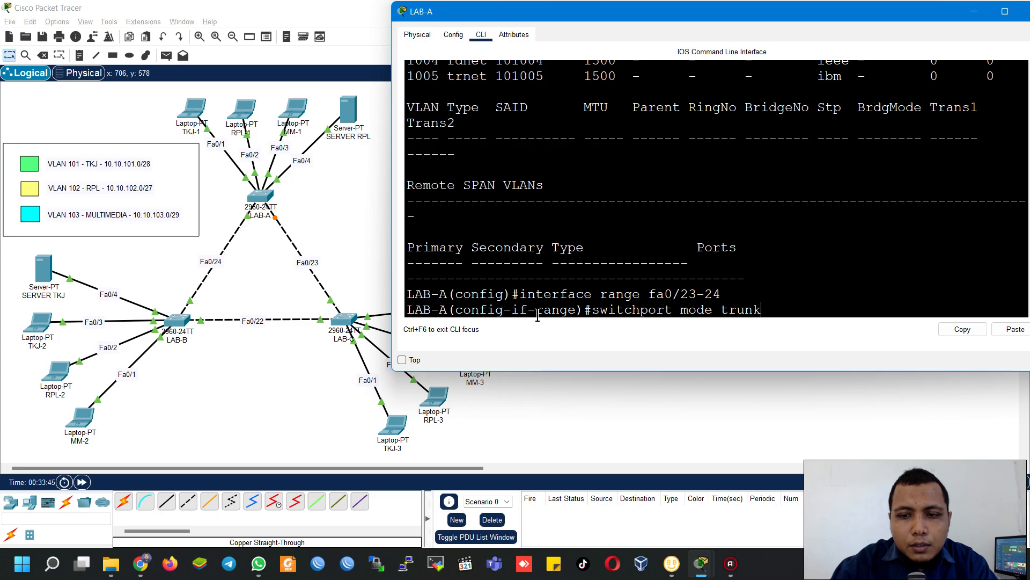
key(Return)
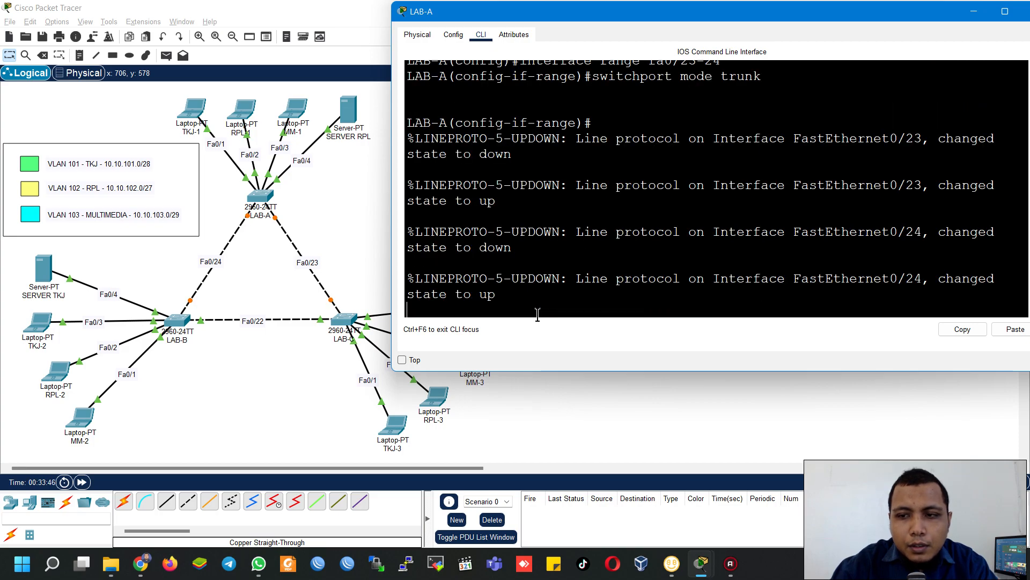
key(Return)
Allow VLANs 101,102,103 on LAB-A's trunk ports and exit the interface range configuration
text(switchport trunk al)
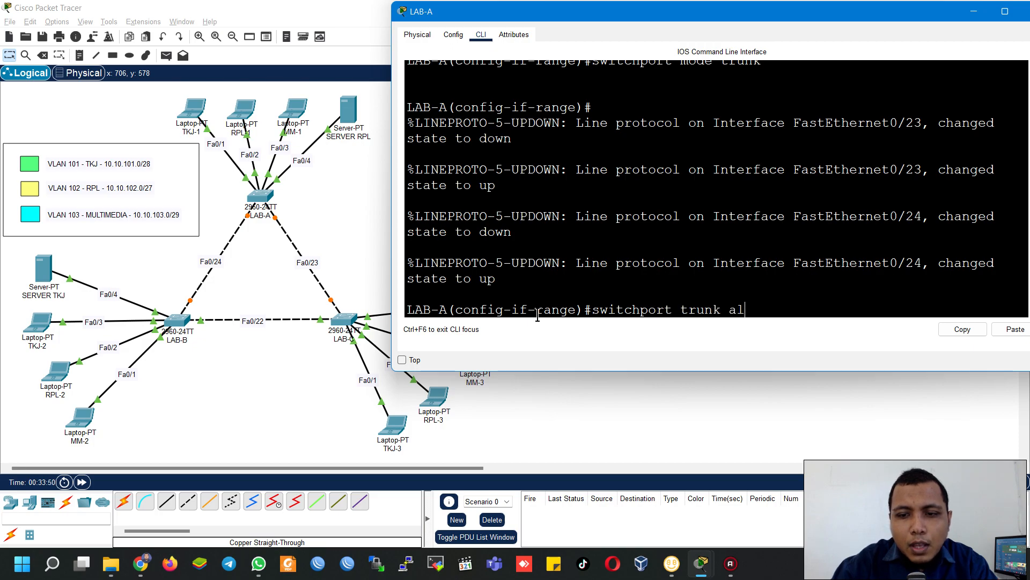
text(lowed vlan 101,10)
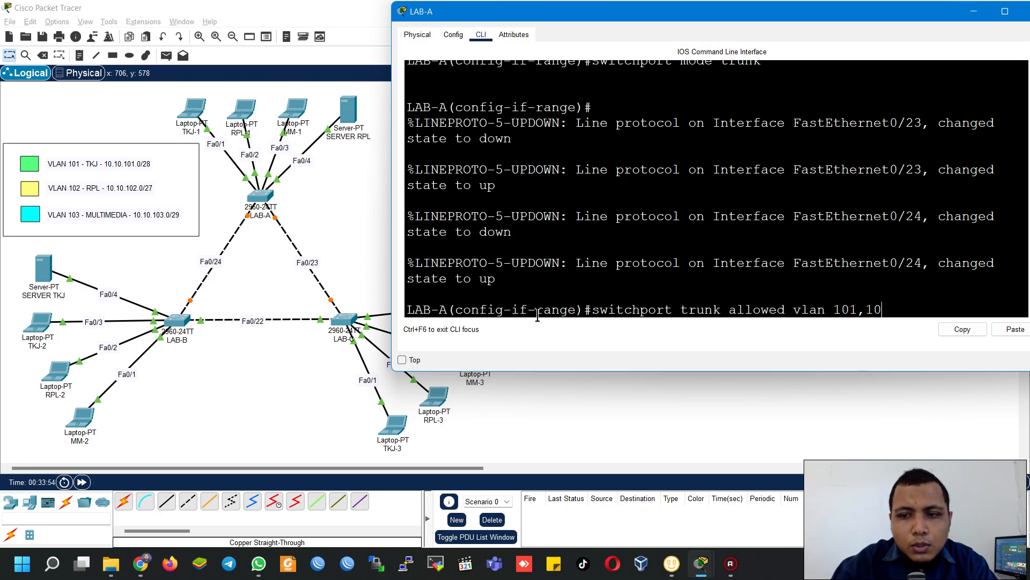
text(2,103)
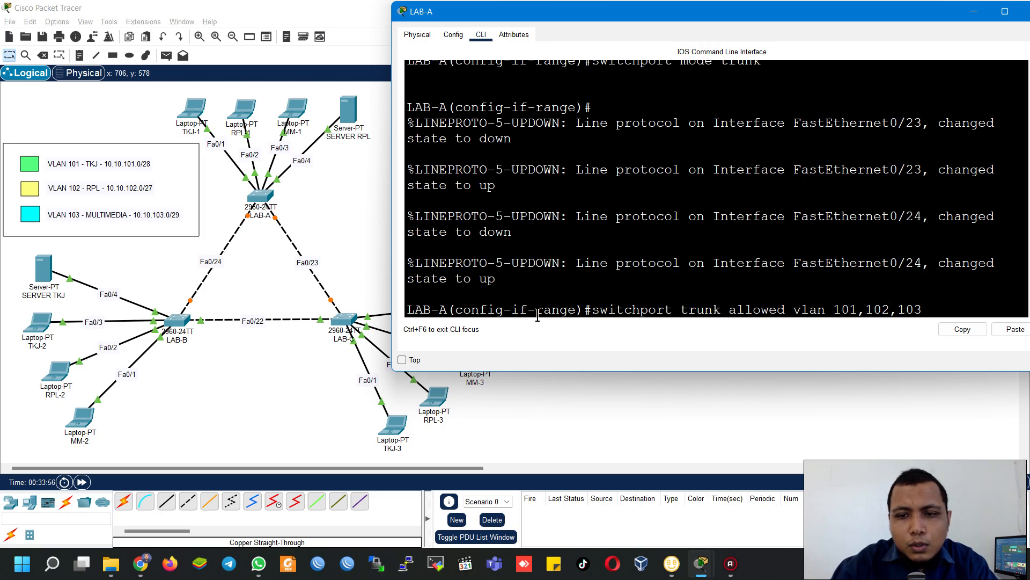
key(Return)
text(exit)
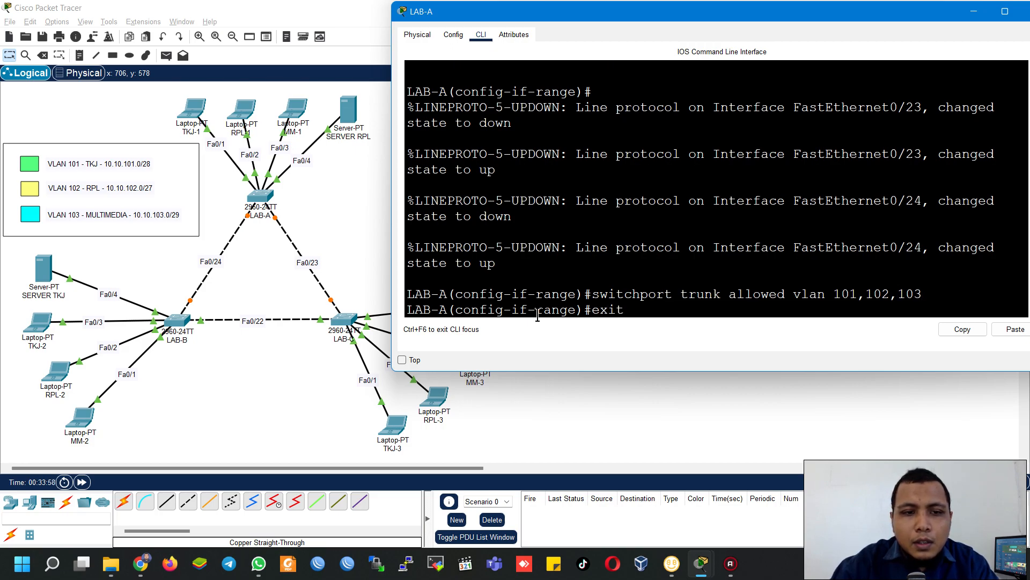
key(Return)
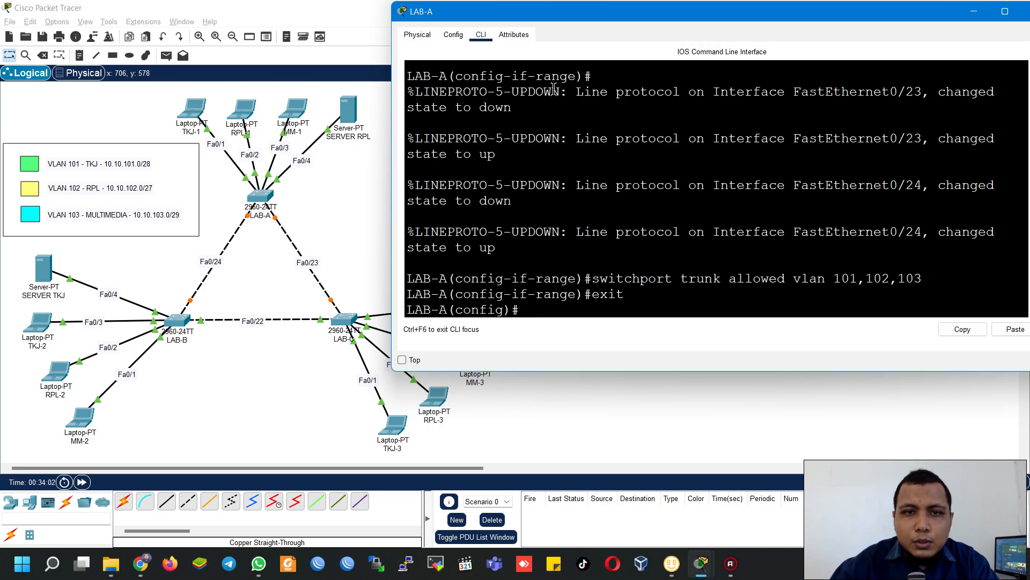
Save LAB-A's configuration with do wr and return to the network topology
text(do wr)
key(Return)
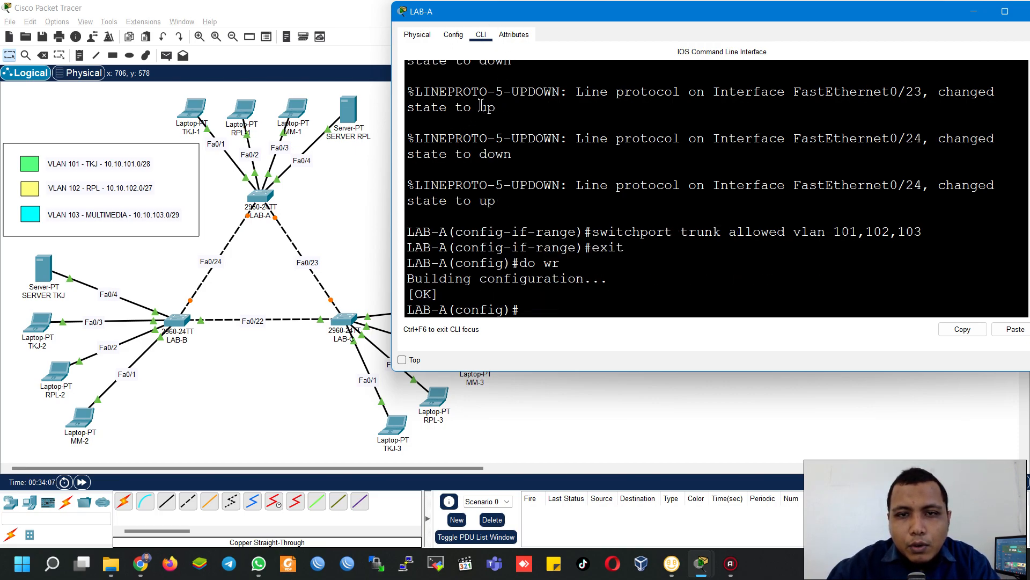
drag(572, 9, 523, 35)
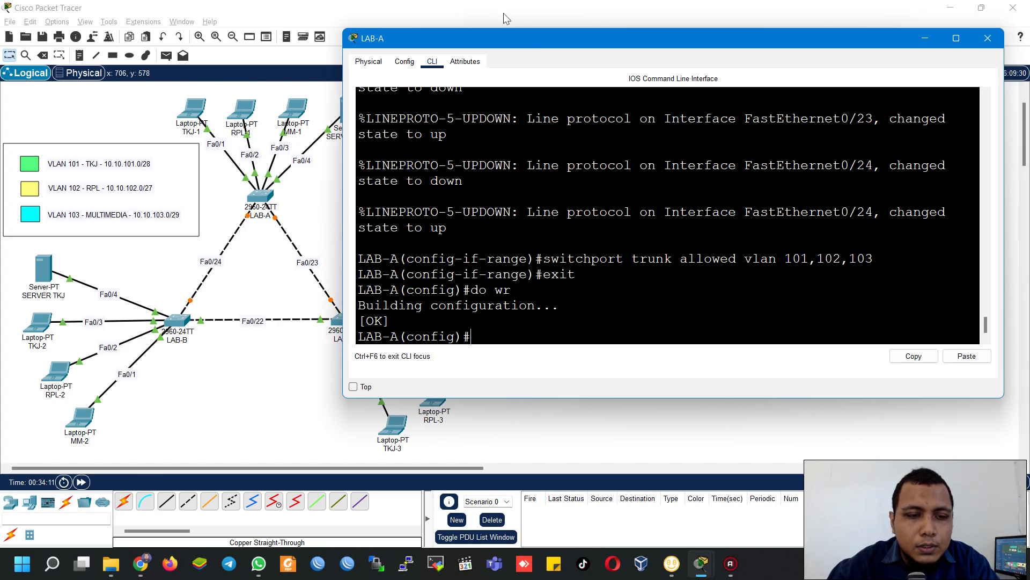
click(505, 18)
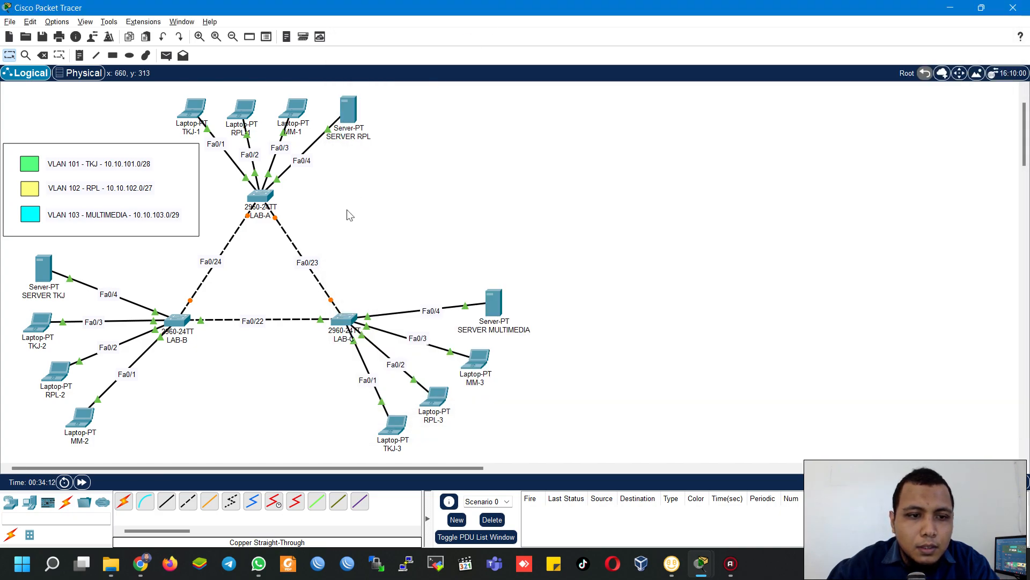
Open LAB-B's command line and arrange its window beside the topology
click(182, 333)
drag(703, 139, 932, 140)
drag(683, 93, 730, 36)
click(463, 54)
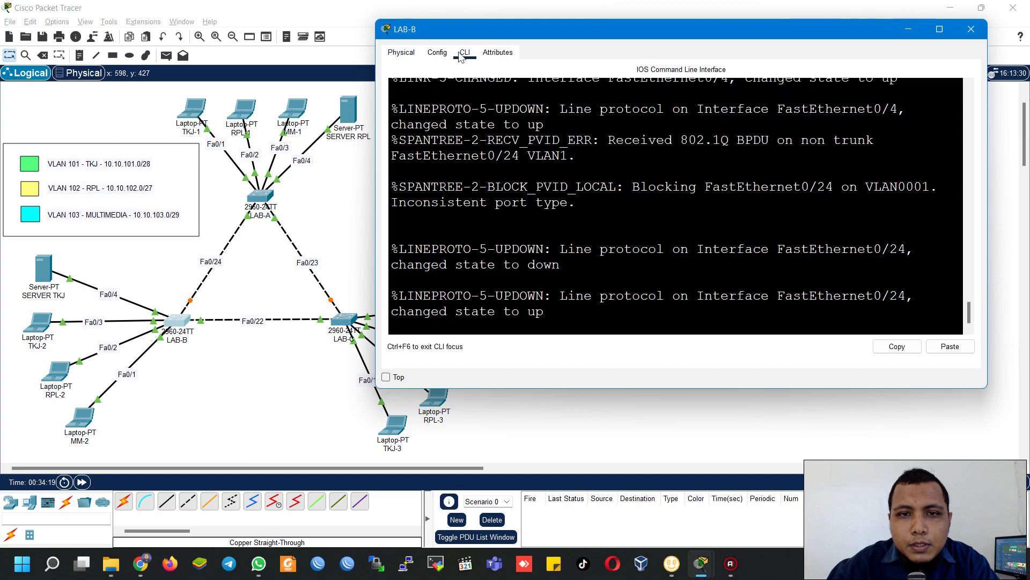
Enter global configuration mode on the switch and set its hostname to LAB-B
key(Return)
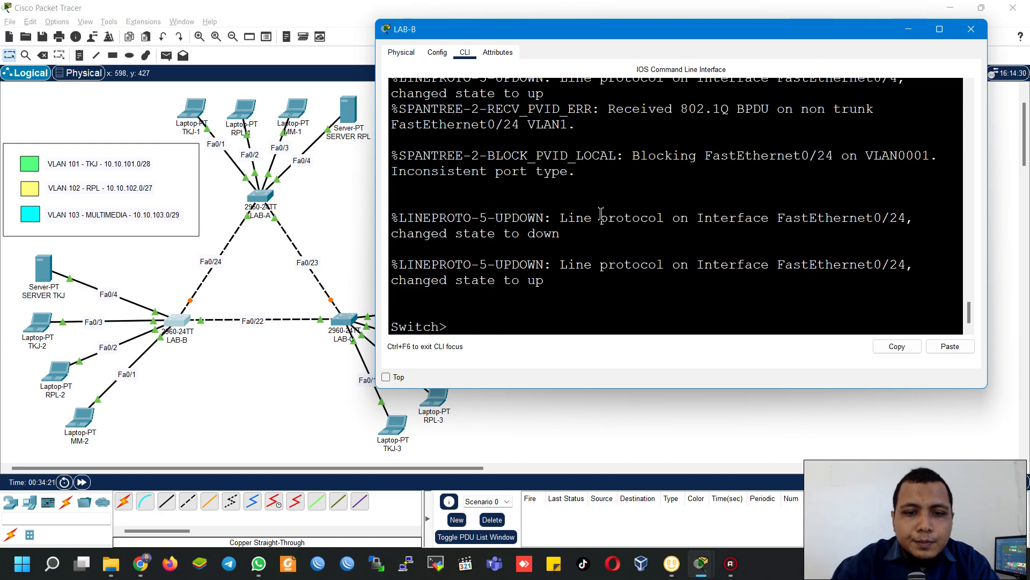
key(Return)
text(enable)
key(Return)
text(configure termina)
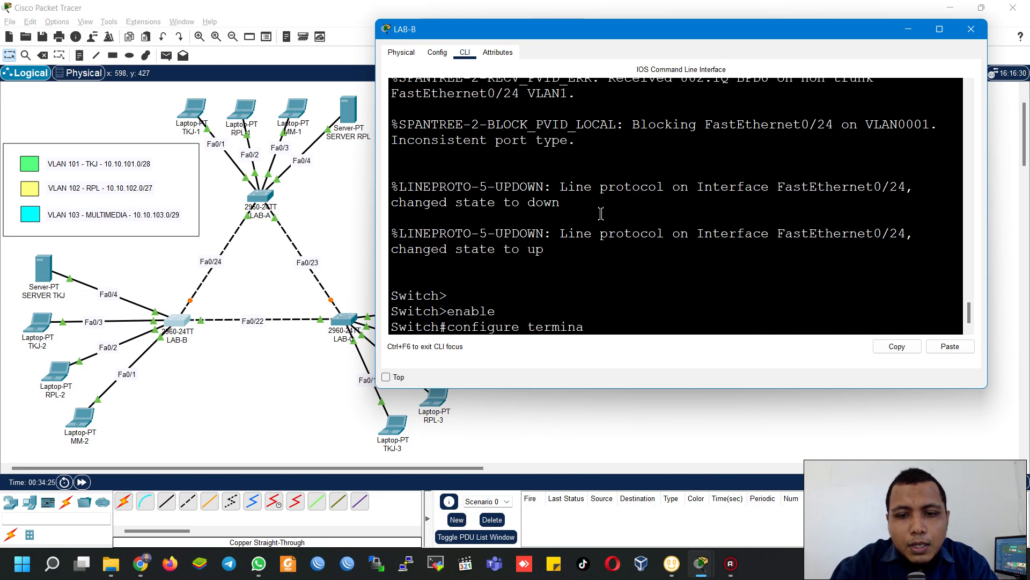
text(l)
key(Return)
text(hostname LAB-B)
key(Return)
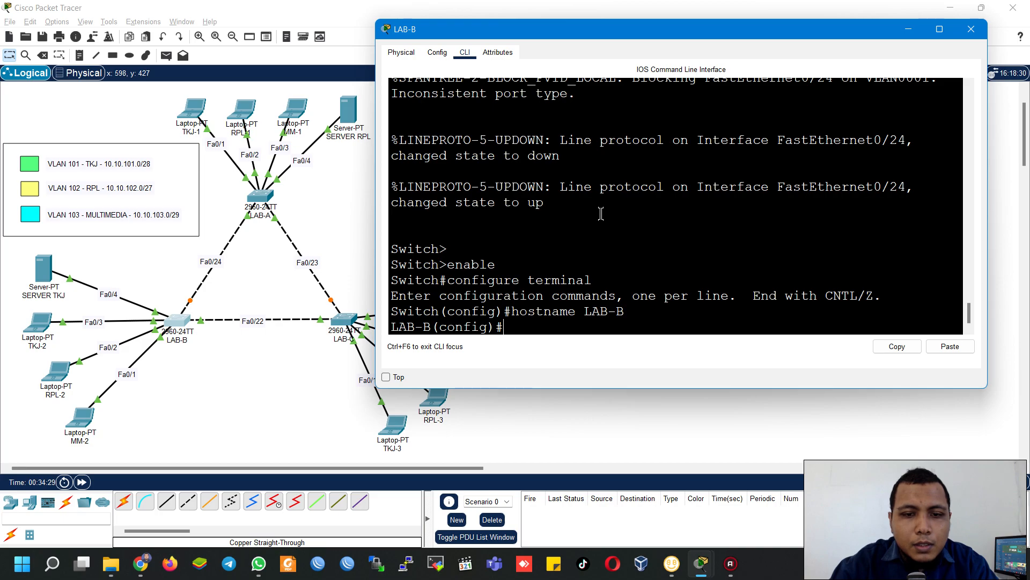
text(int )
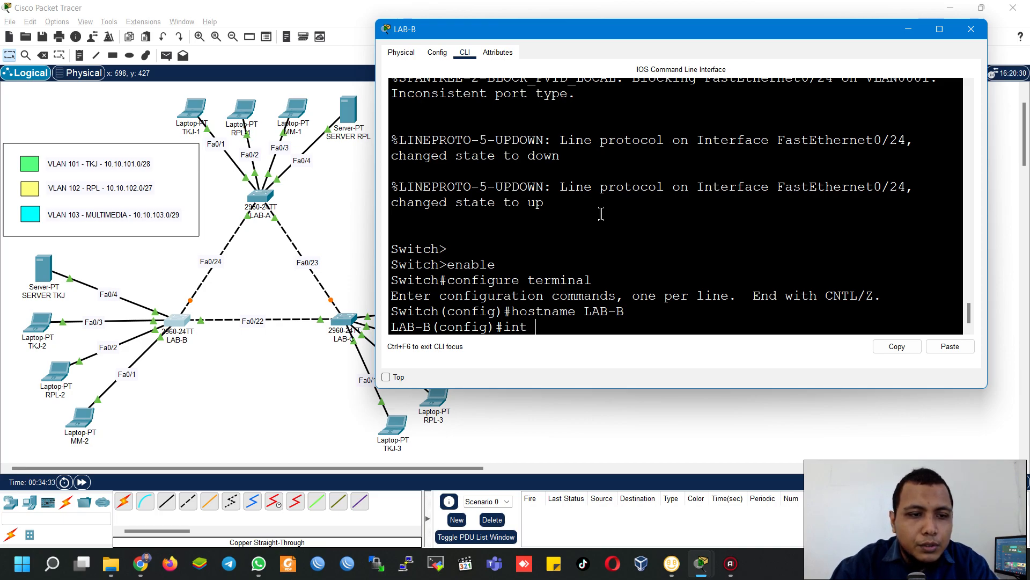
text(fa0/1)
key(Return)
text(swit)
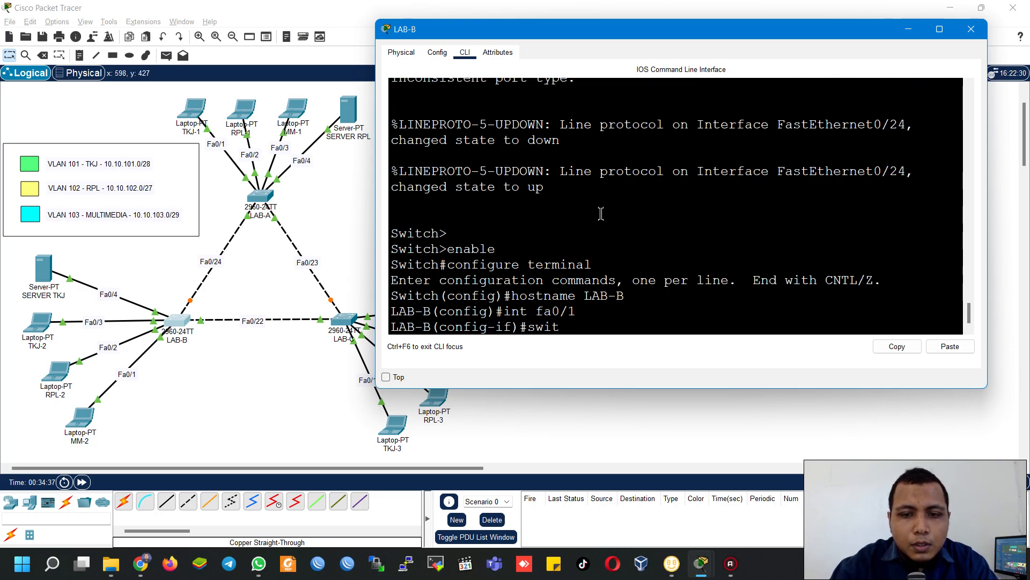
key(BackSpace)
key(BackSpace)
key(BackSpace)
text(exit)
key(Return)
Create VLAN 101 on LAB-B, name it TKJ, and exit the VLAN configuration
text(vla)
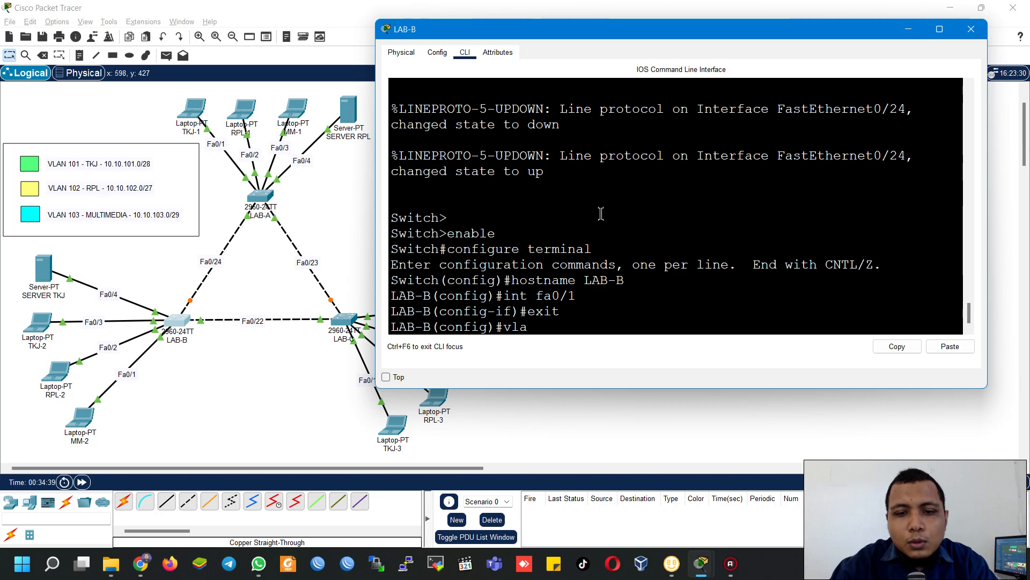
text(n 101)
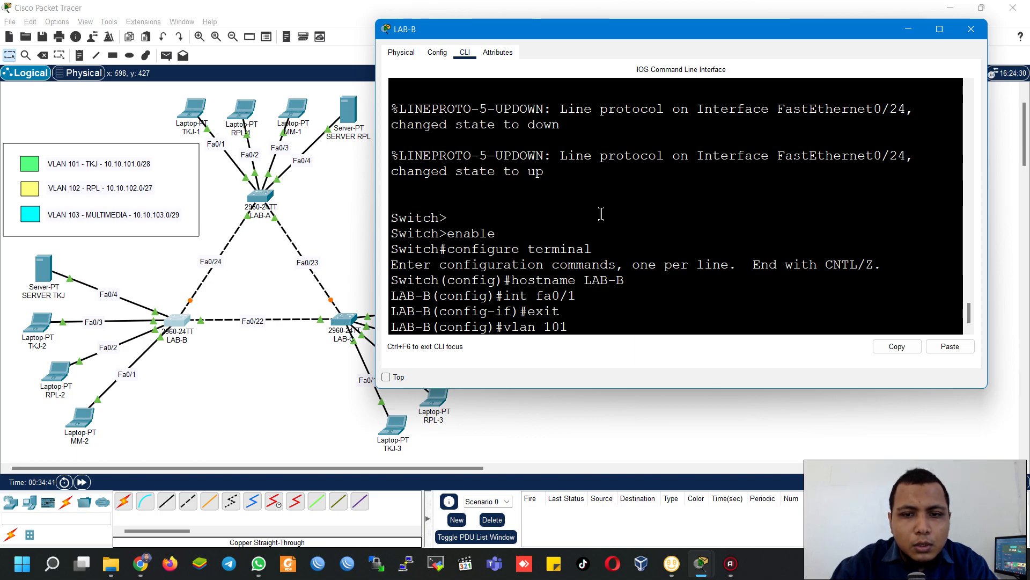
key(Return)
text(name TKJ)
key(Return)
text(exit)
key(Return)
Create VLAN 102 on LAB-B, name it RPL, and exit the VLAN configuration
text(vlan 102)
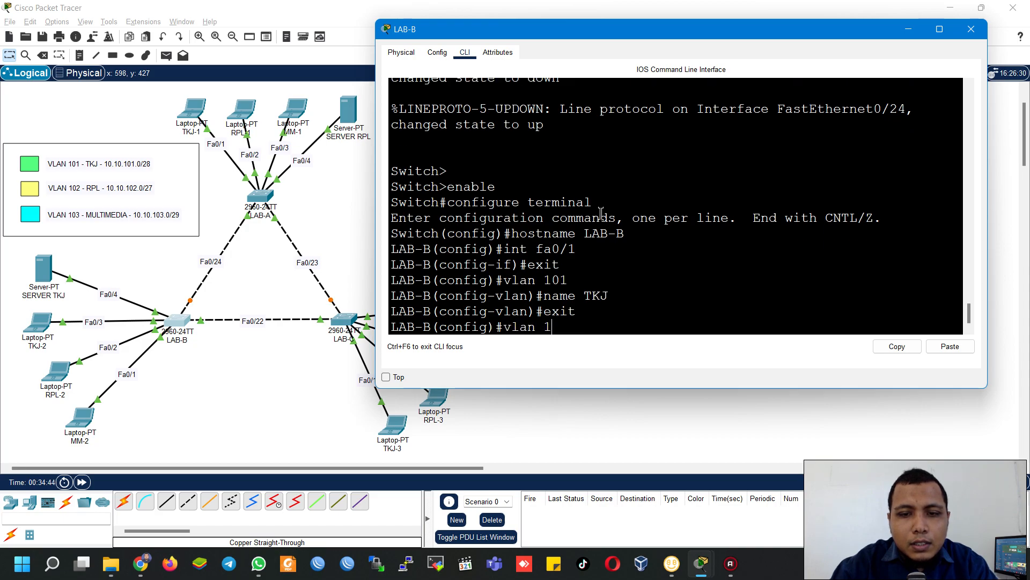
key(Return)
text(name RPL)
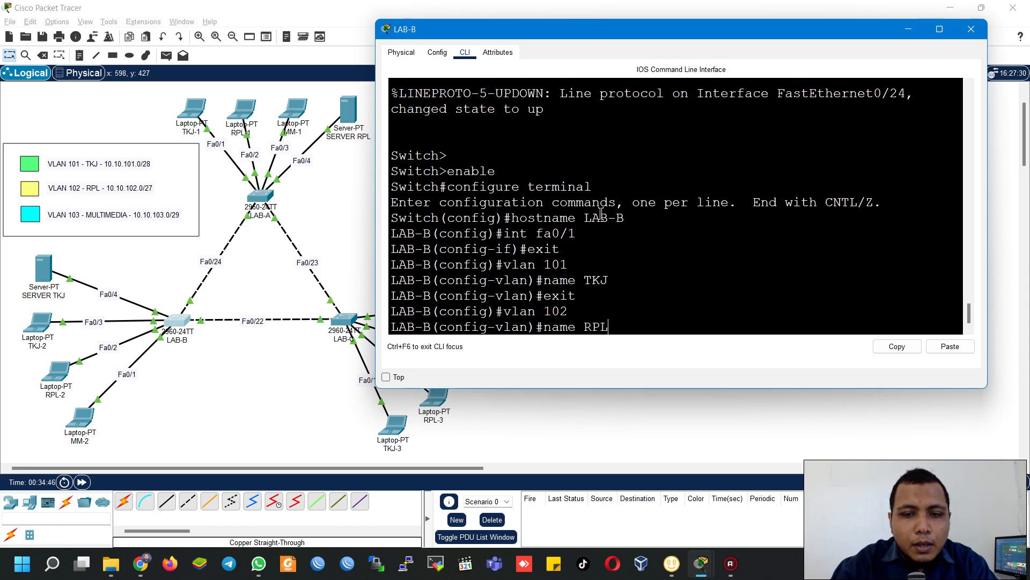
key(Return)
text(exit)
key(Return)
Create VLAN 103 on LAB-B, name it MULTIMEDIA, and exit the VLAN configuration
text(vlan 103)
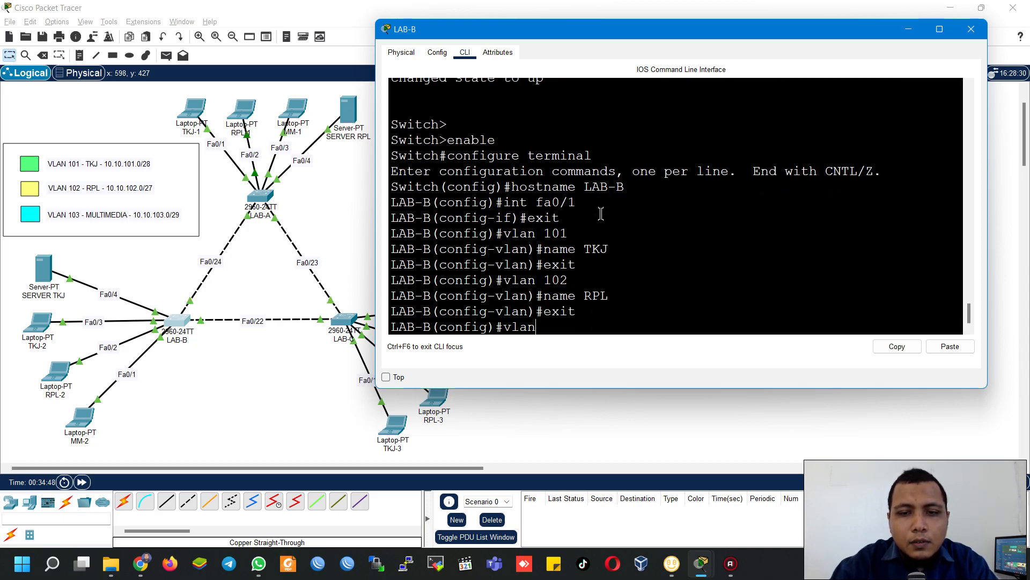
key(Return)
text(name MULTIMEDIA)
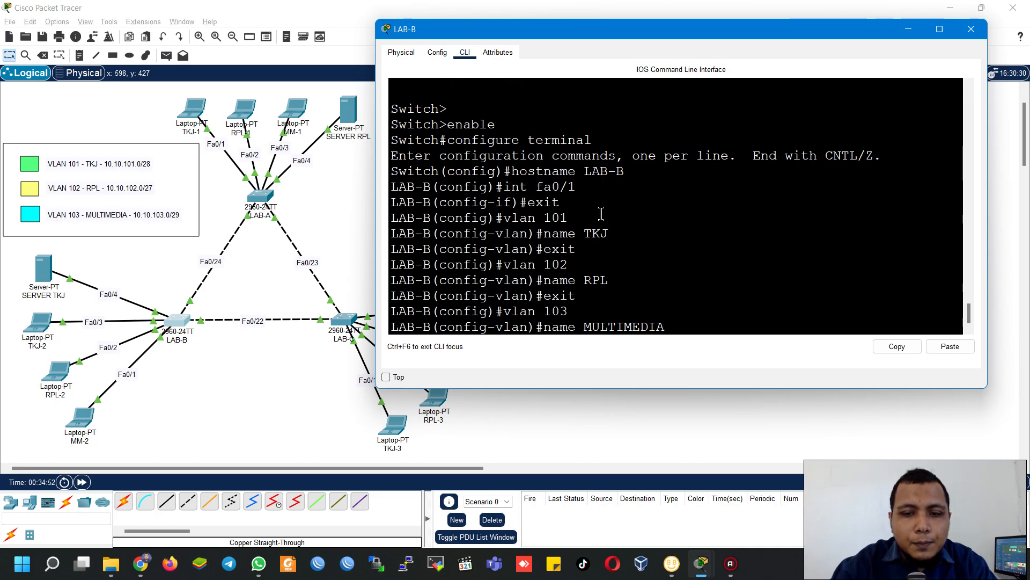
key(Return)
text(exit)
key(Return)
Configure LAB-B's interface fa0/1 as an access port in VLAN 103 and exit the interface configuration
text(int)
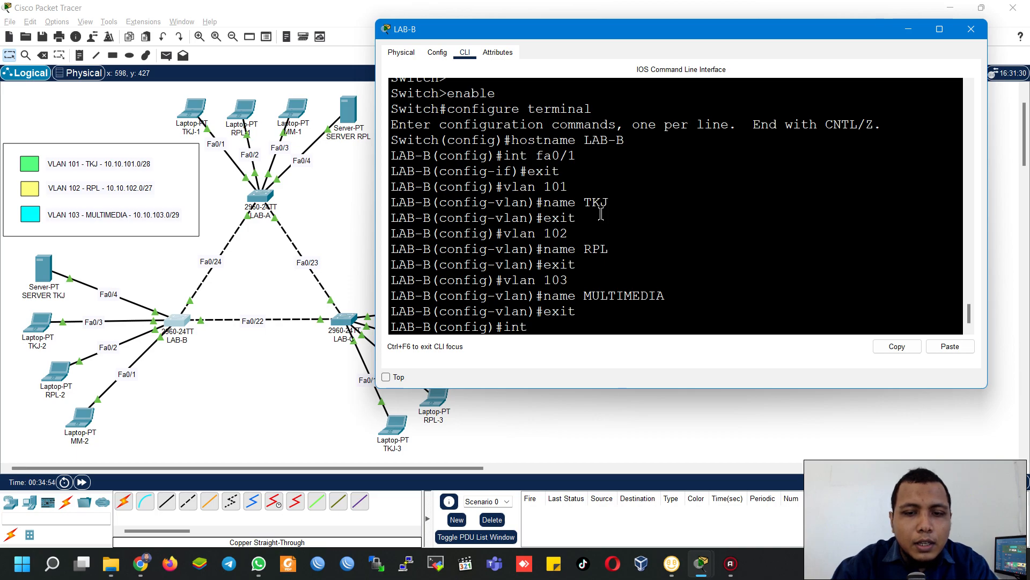
text( fa0/1)
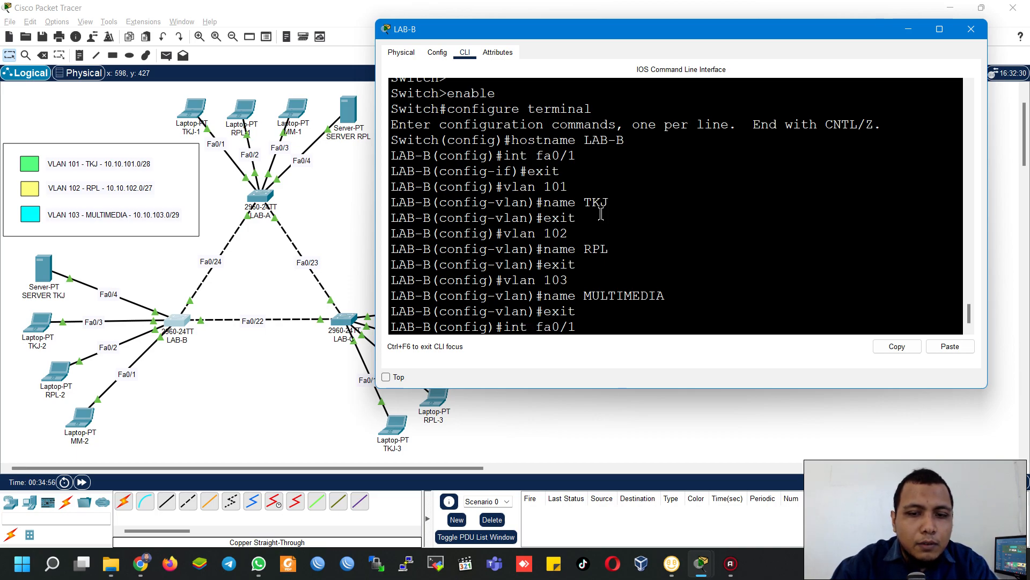
key(Return)
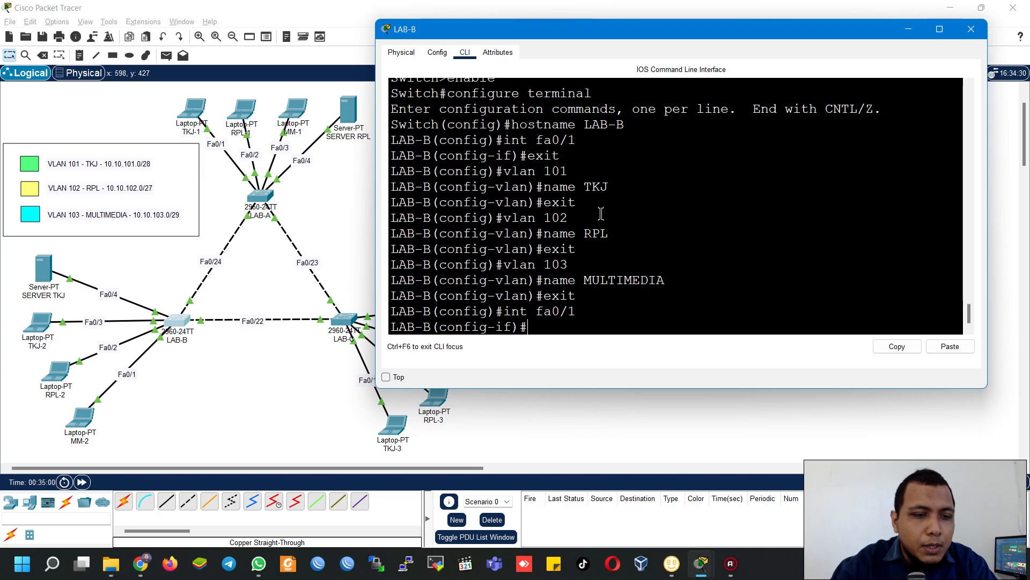
text(swi)
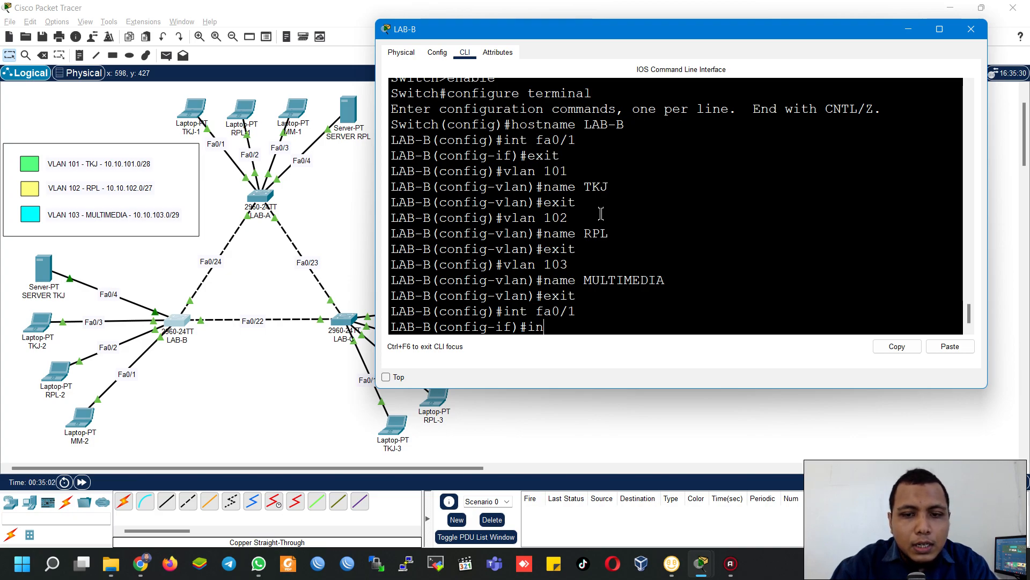
text(tchpor)
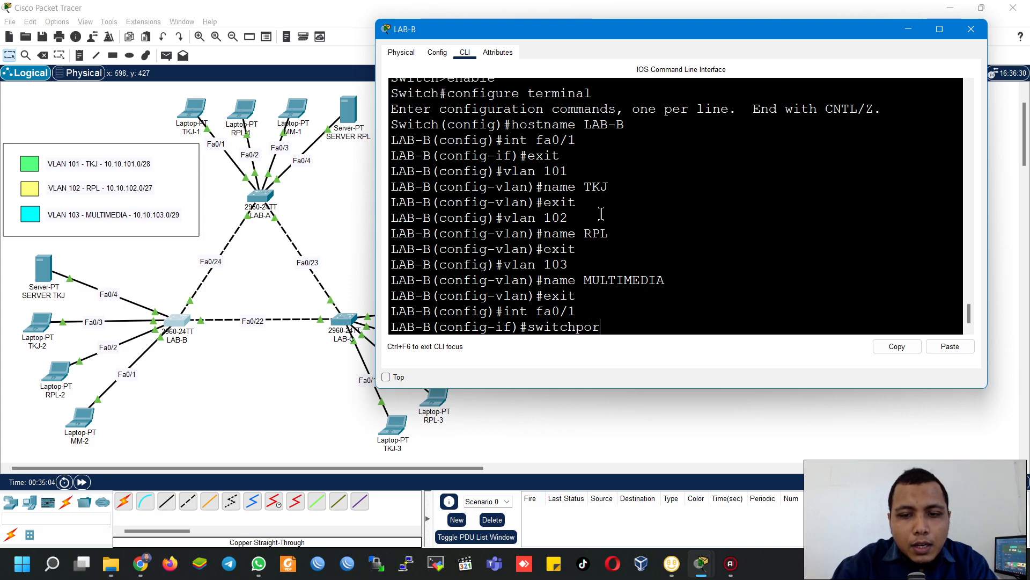
text(t mode access)
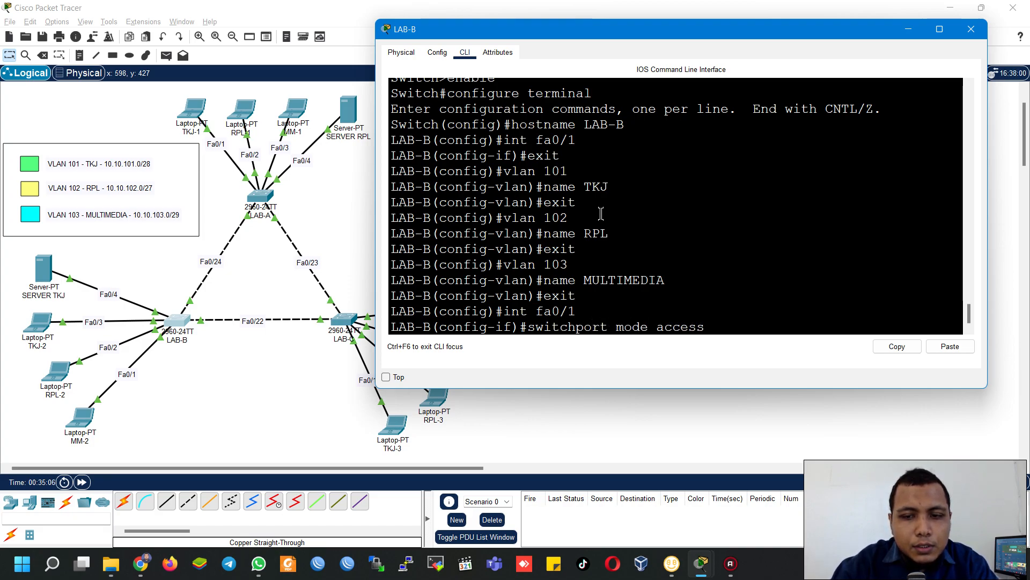
key(Return)
text(switchp)
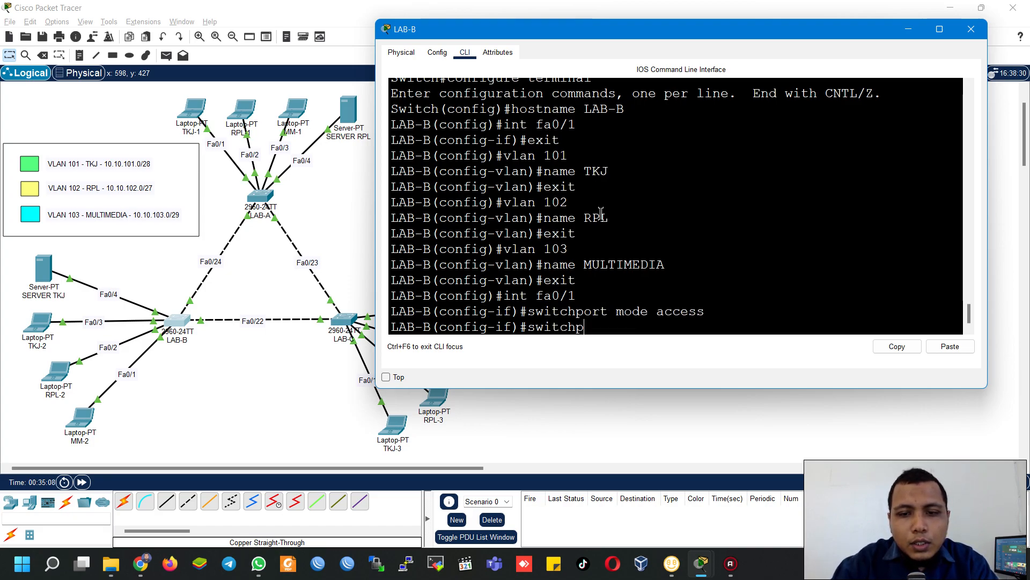
text(ort access vlan)
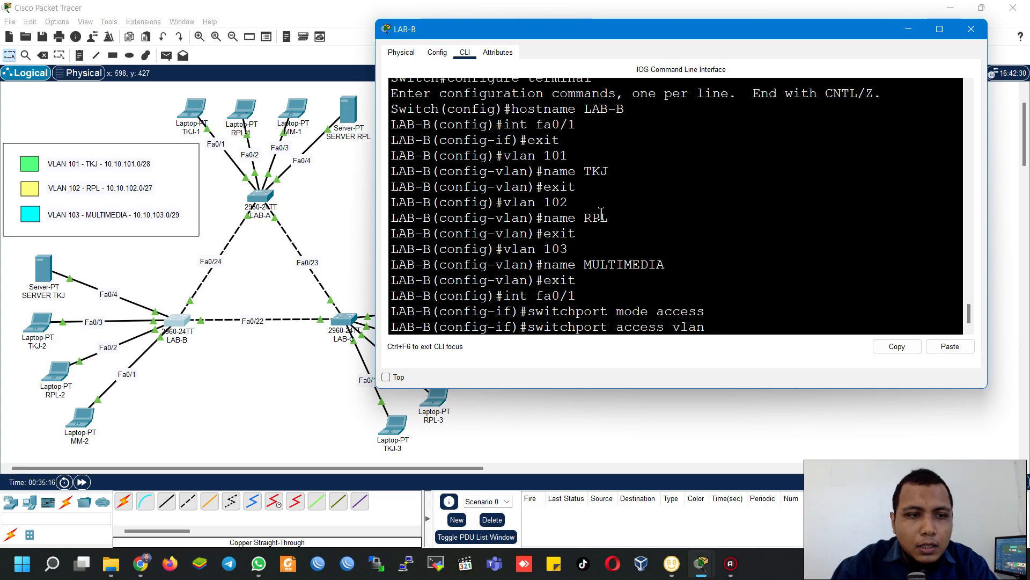
text(103)
key(Return)
text(exit)
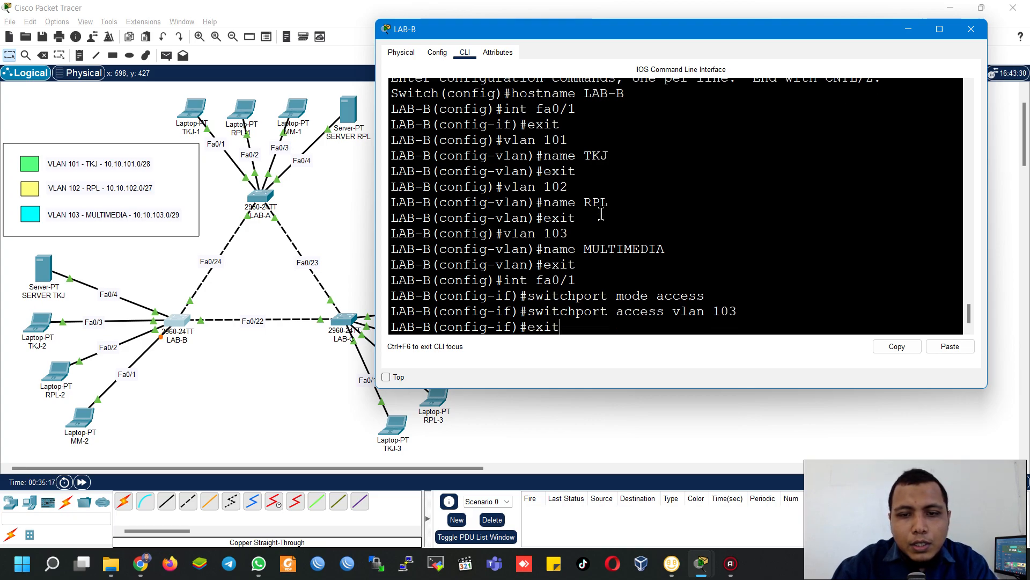
key(Return)
Configure LAB-B's interface fa0/2 as an access port in VLAN 102 and exit the interface configuration
text(int fa0/2)
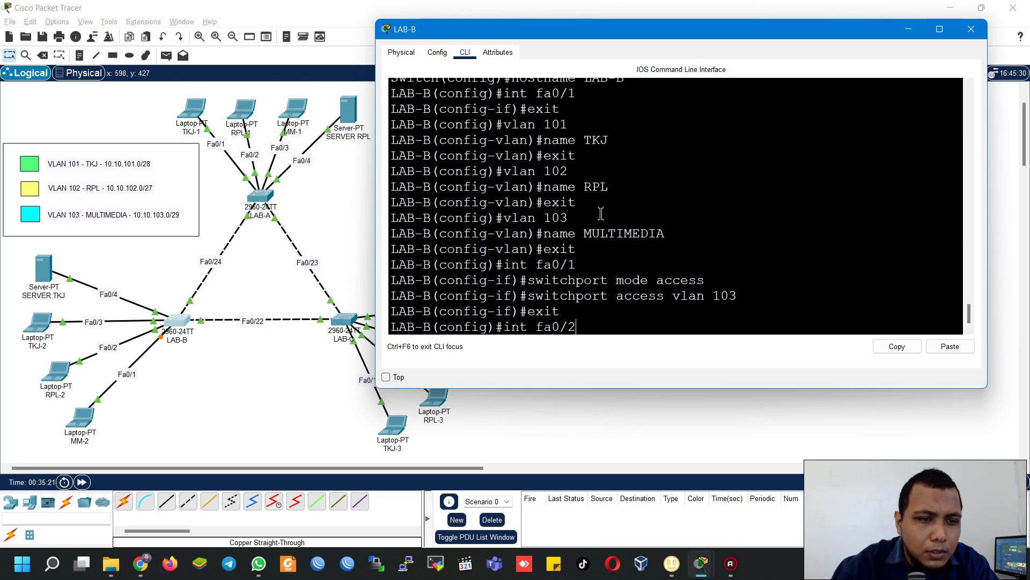
key(Return)
text(switc)
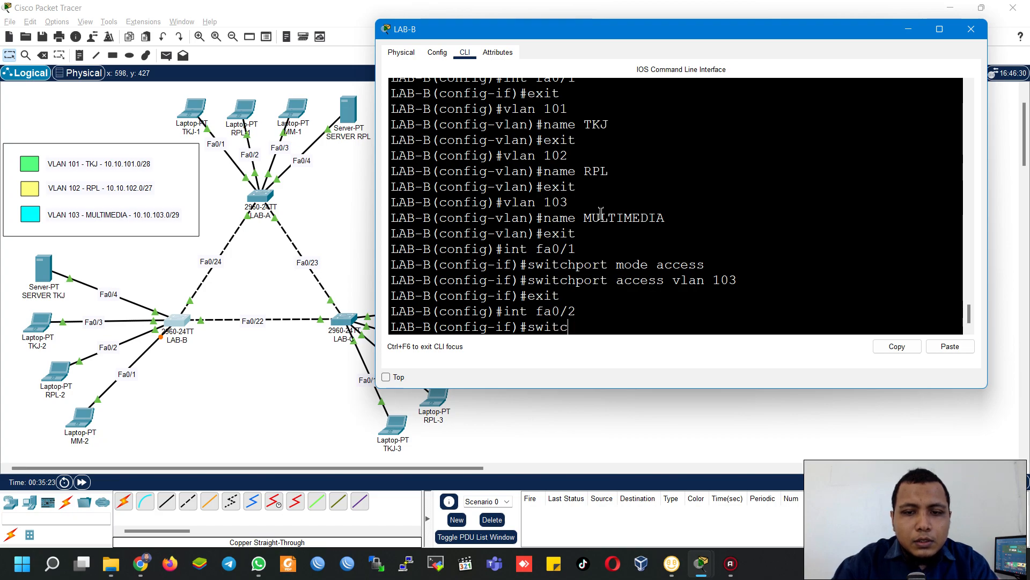
text(hport mode access)
key(Return)
text(switchport access vlan 102)
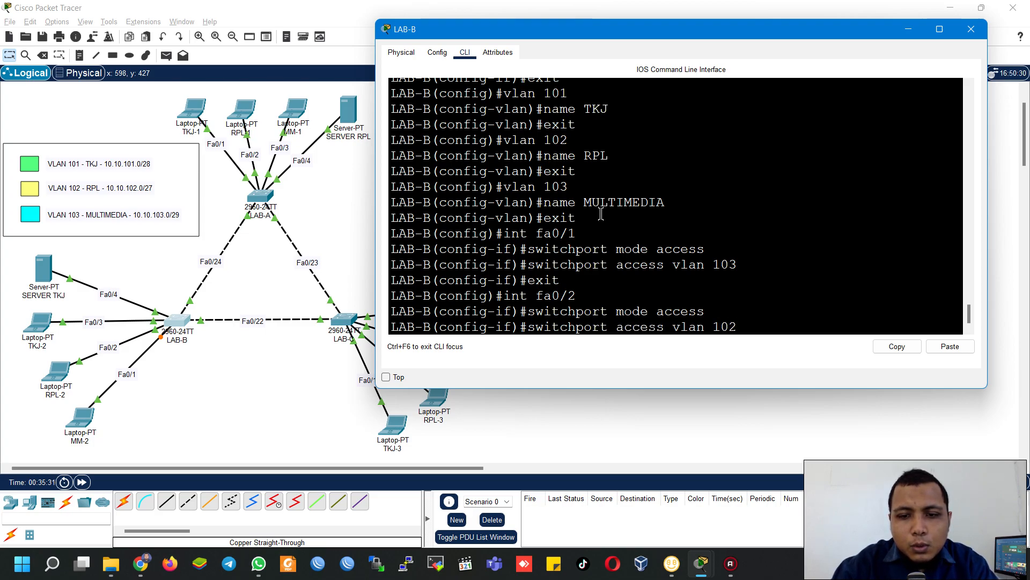
key(Return)
text(exit)
key(Return)
Configure LAB-B's interface fa0/3 as an access port in VLAN 101 and exit the interface configuration
text(int fa0/)
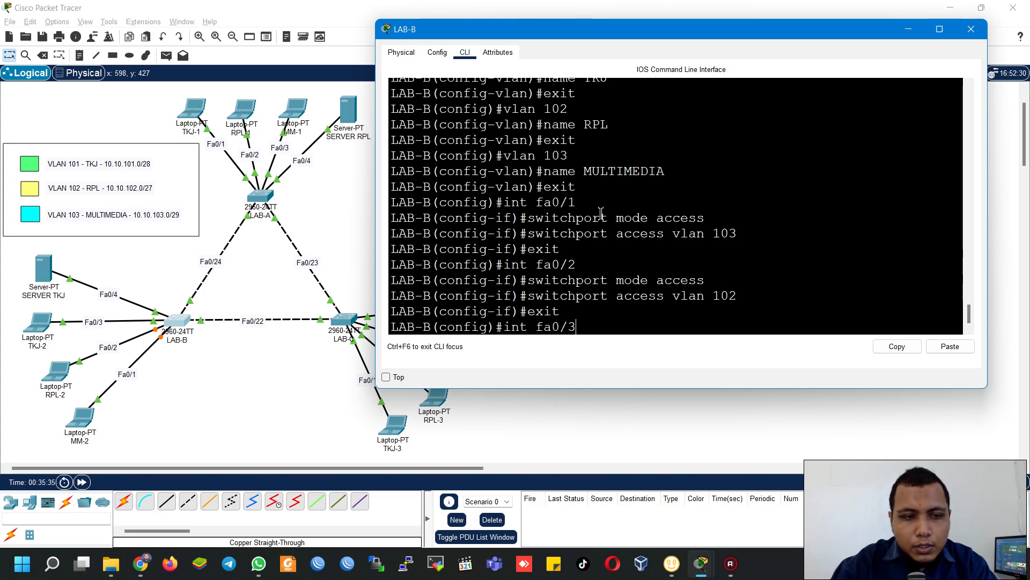
text(3)
key(Return)
text(swit)
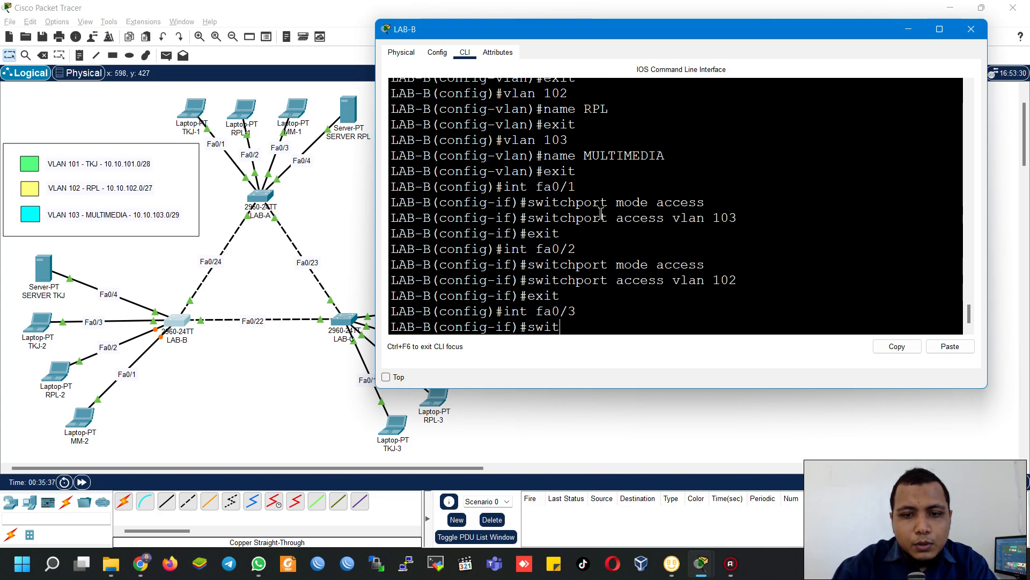
text(chport mode access)
key(Return)
text(switchport a)
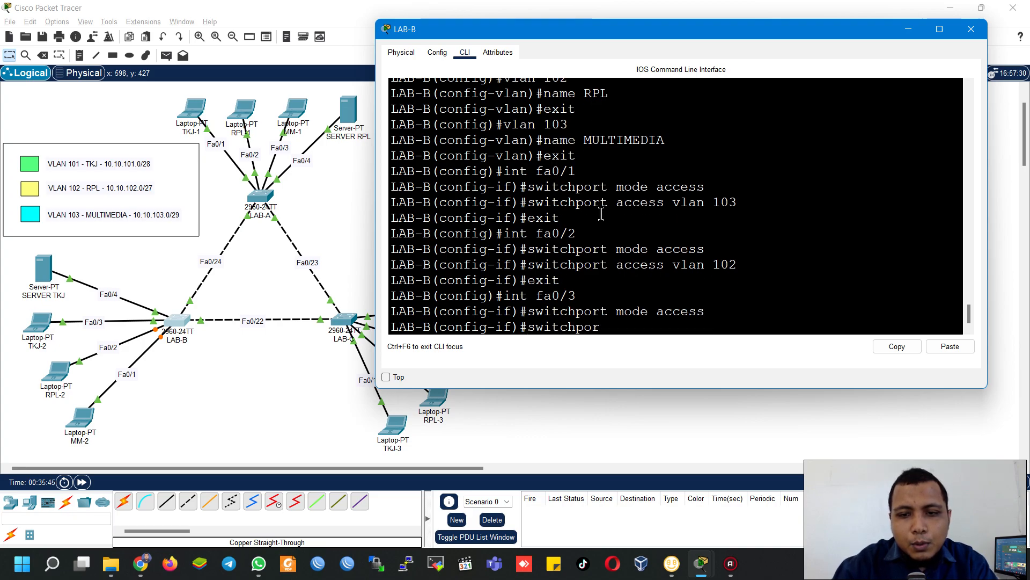
text(ccess vlan)
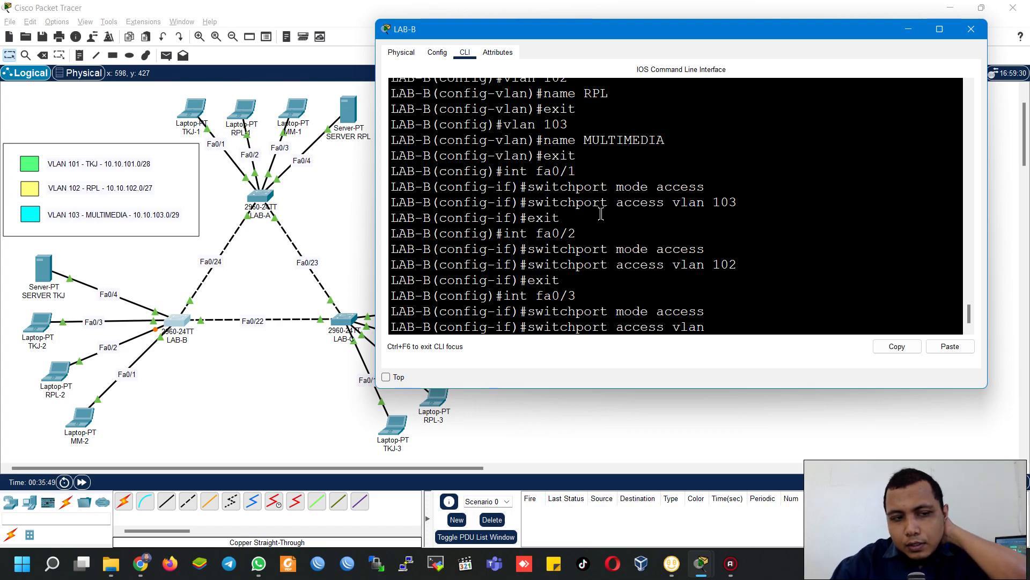
text( 101)
key(Return)
text(exit)
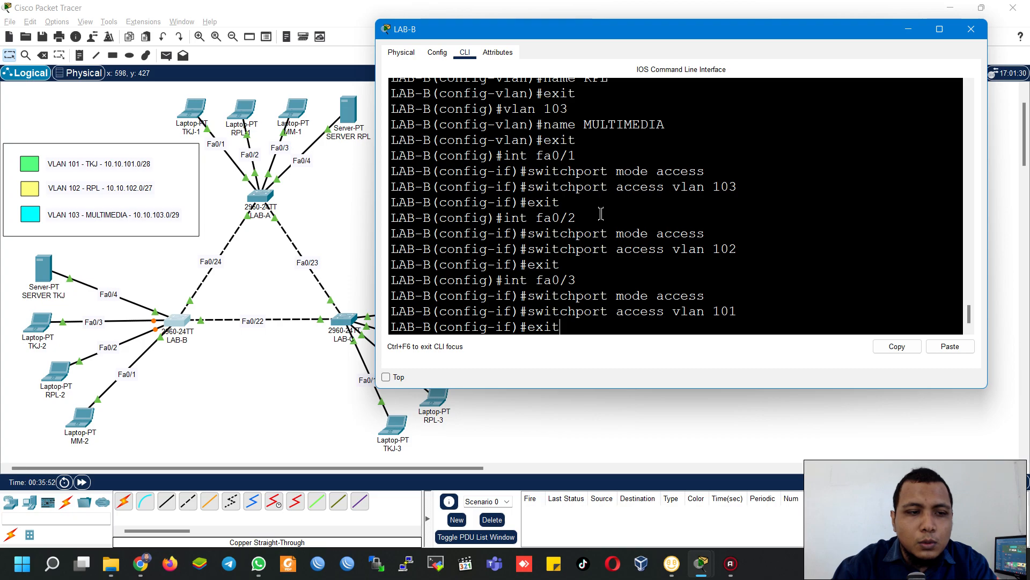
key(Return)
Enter the interface configuration of fa0/4 on LAB-B
text(int fa0/4)
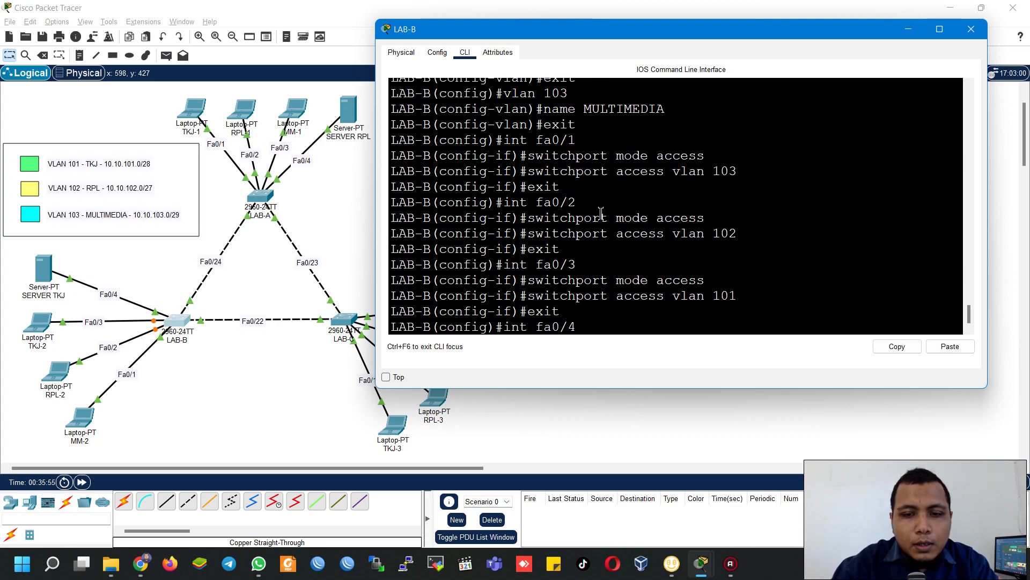
key(Return)
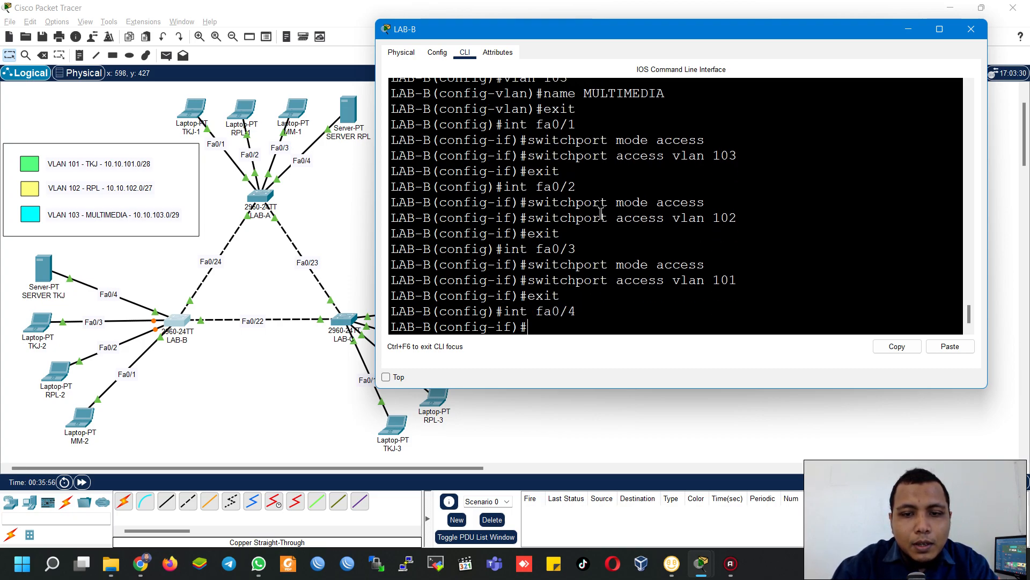
text(int r)
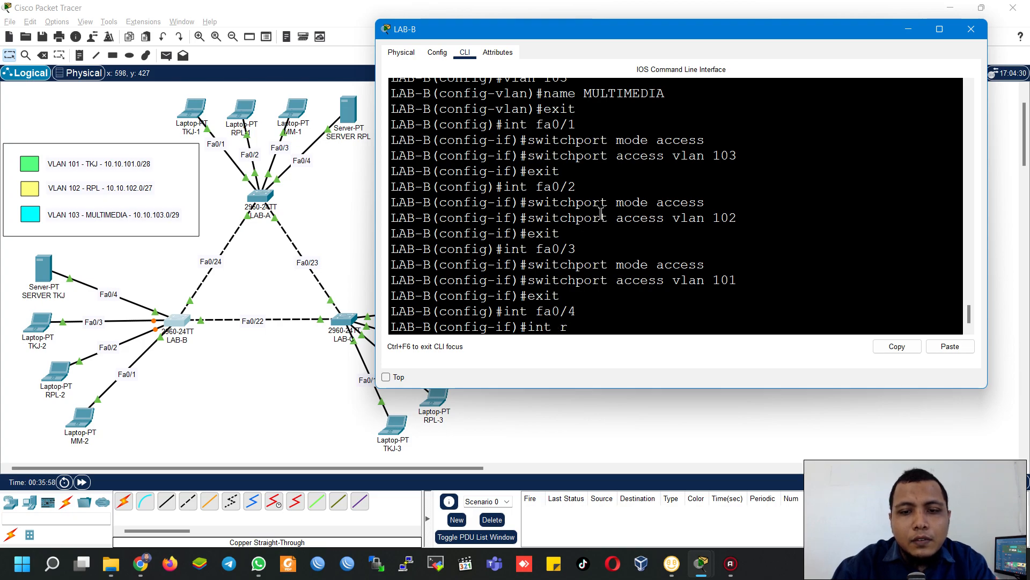
text(ange fa0)
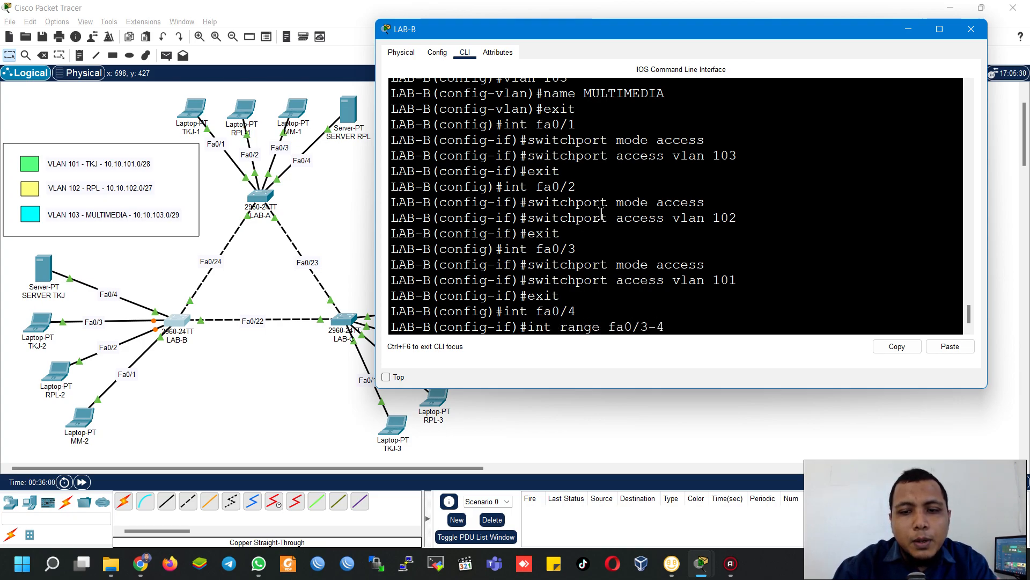
text(/3-)
key(BackSpace)
key(BackSpace)
key(BackSpace)
key(BackSpace)
key(BackSpace)
key(BackSpace)
key(BackSpace)
key(BackSpace)
key(BackSpace)
key(BackSpace)
key(BackSpace)
key(BackSpace)
key(BackSpace)
key(BackSpace)
key(BackSpace)
key(BackSpace)
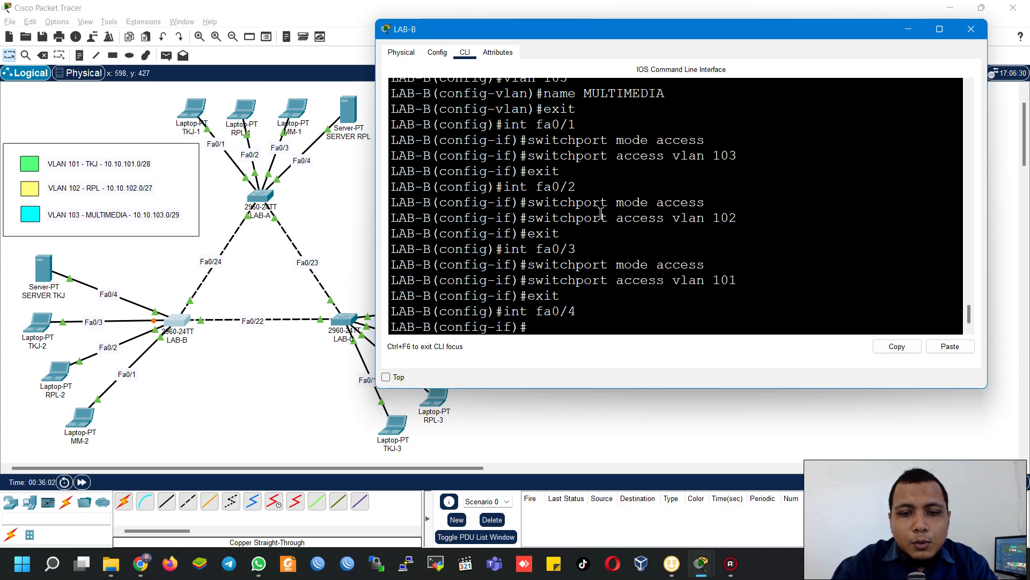
Configure LAB-B's interface fa0/4 as an access port in VLAN 101 and exit the interface configuration
text(switch)
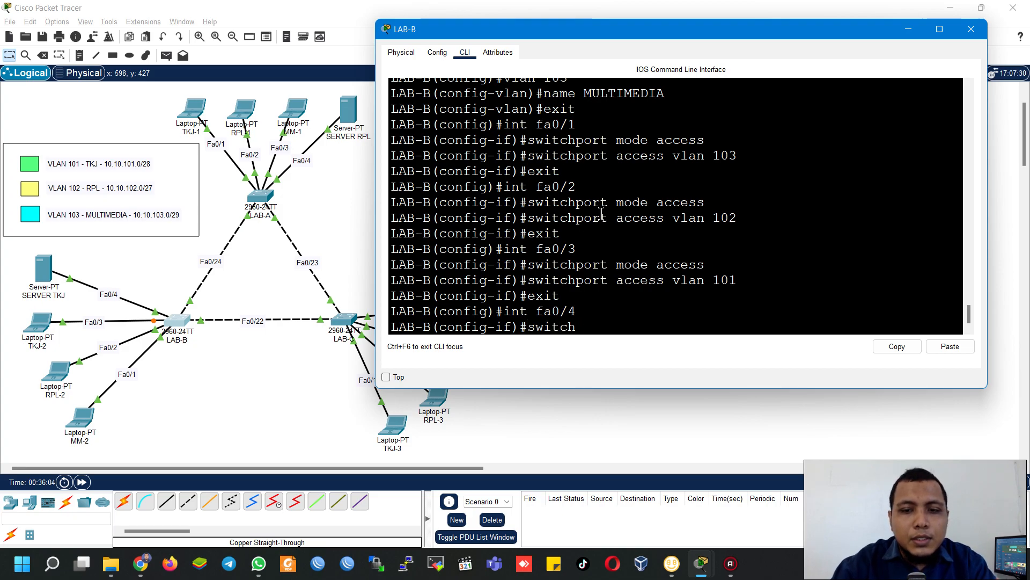
text(port mode access)
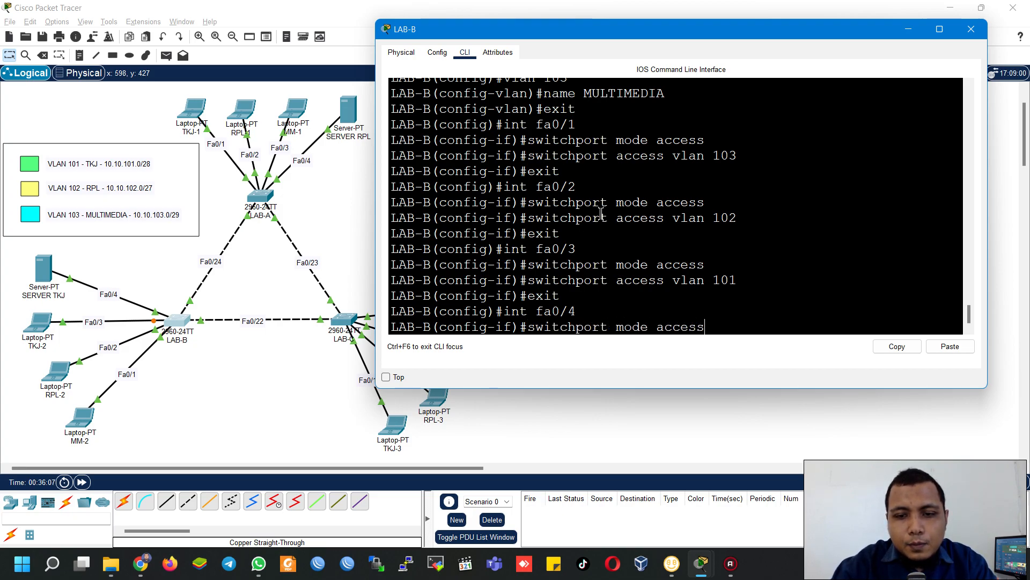
key(Return)
text(sw)
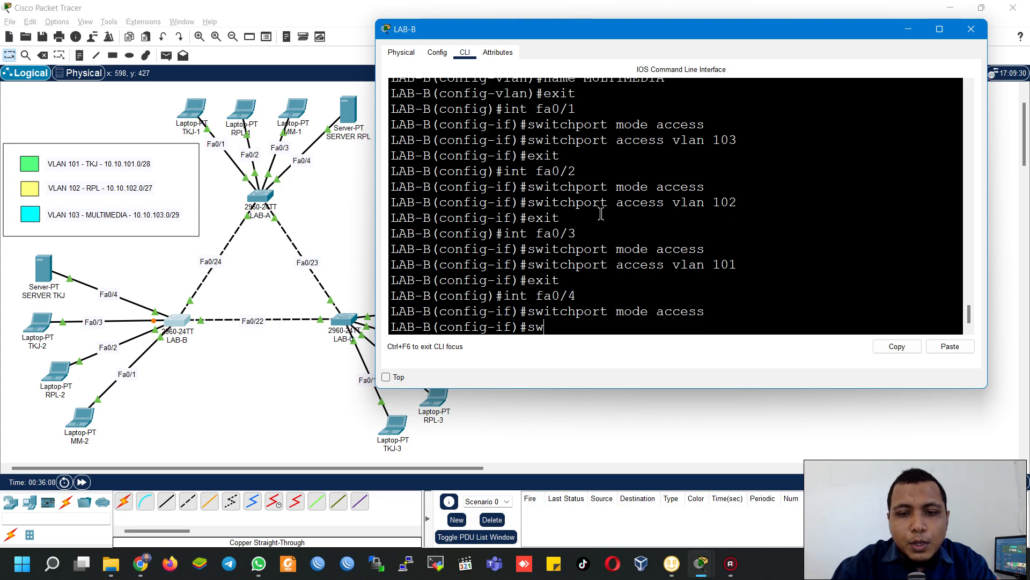
text(itchport acc)
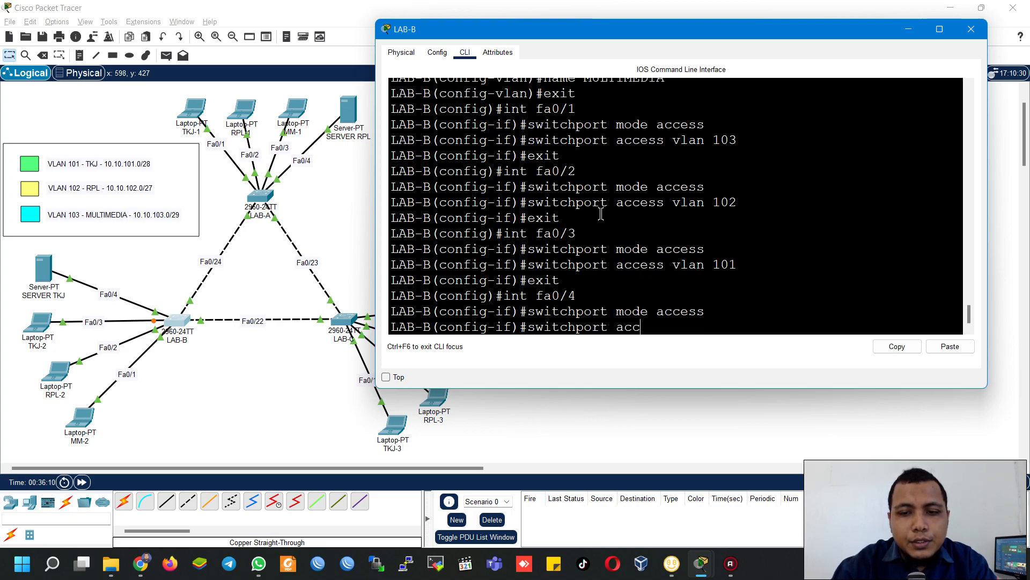
text(ess vlan 101)
key(Return)
text(exit)
key(Return)
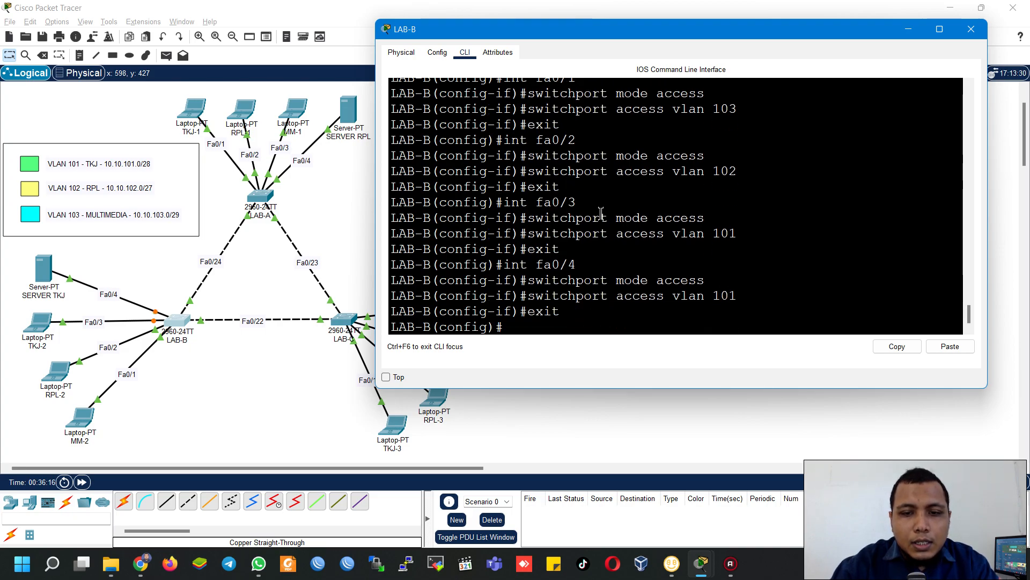
Display LAB-B's VLAN table from global configuration mode
key(Return)
key(Return)
key(Return)
text(do show vlan)
key(Return)
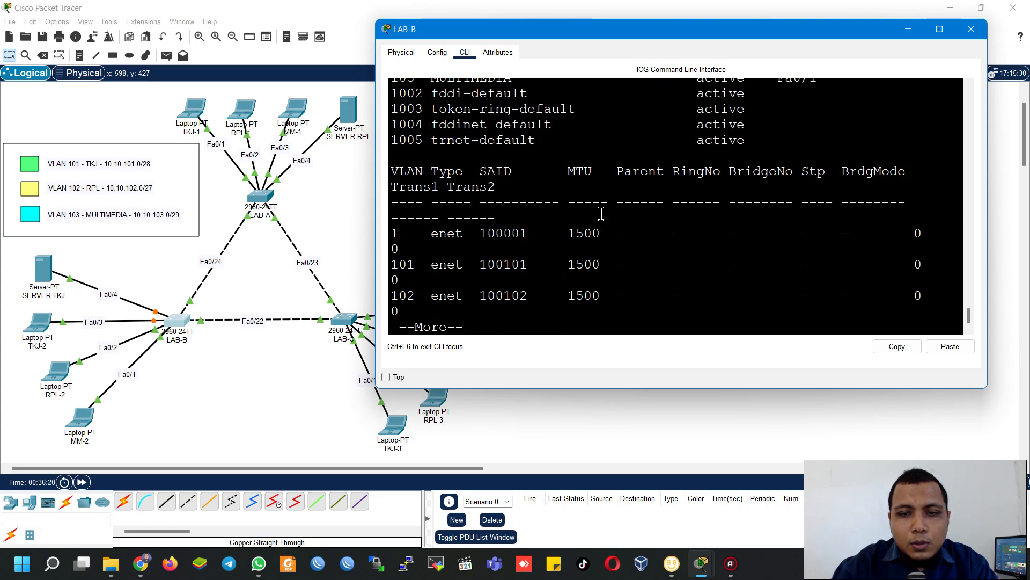
Examine the VLAN table to check which ports are assigned to TKJ, RPL and MULTIMEDIA, and return to the prompt
scroll(601, 214, up, 3)
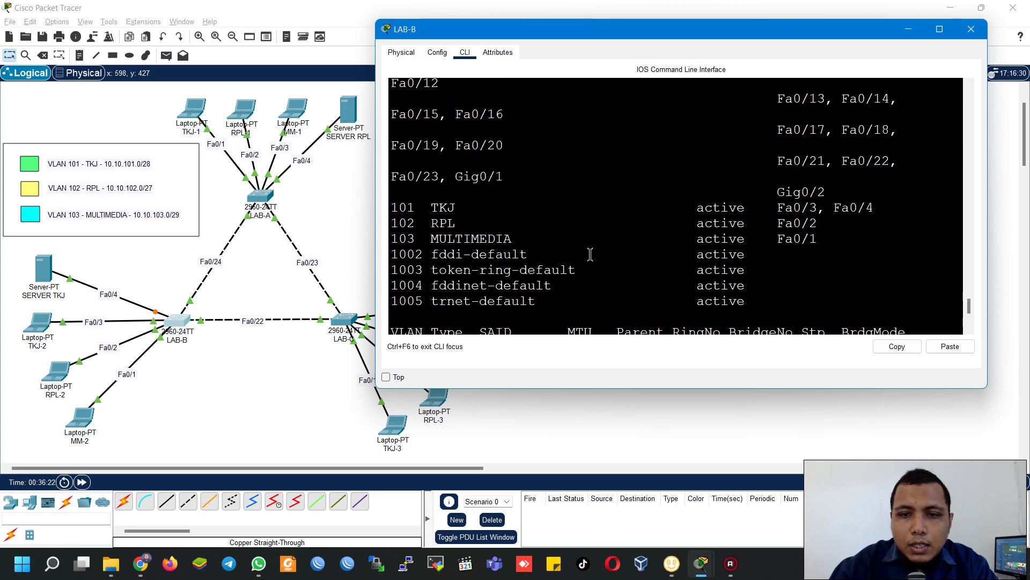
drag(393, 203, 865, 203)
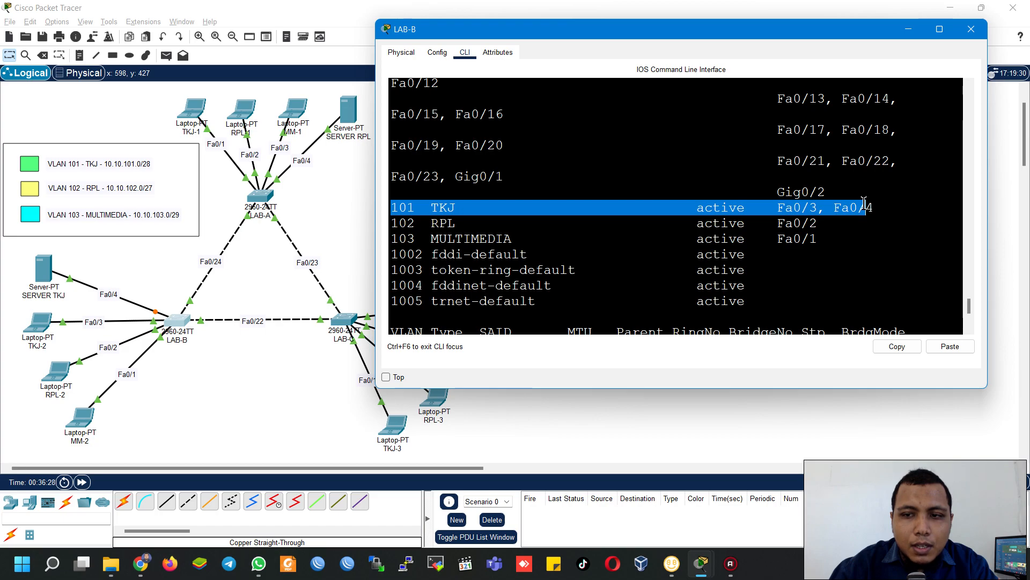
triple_click(865, 203)
triple_click(865, 203)
triple_click(864, 203)
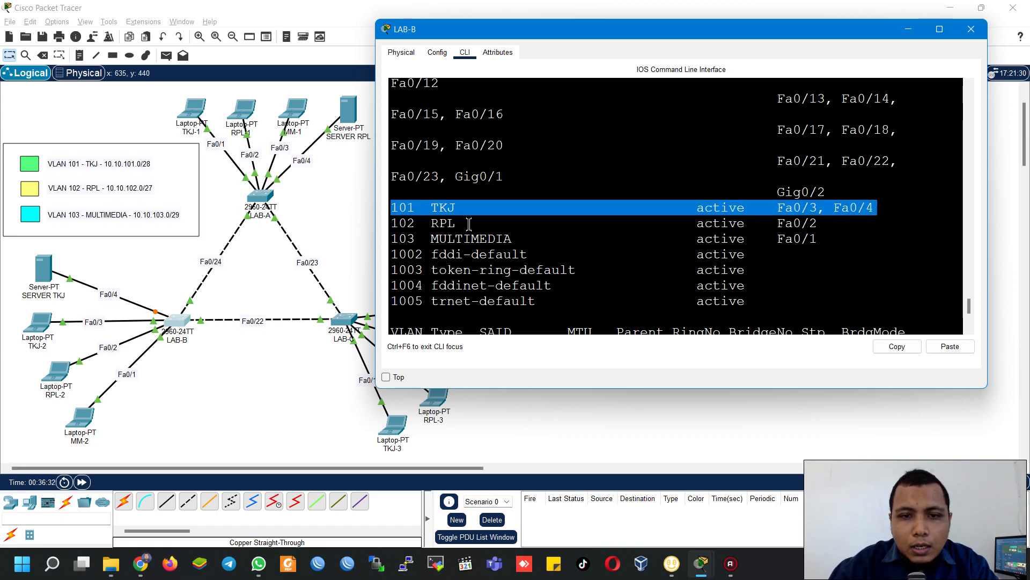
triple_click(448, 225)
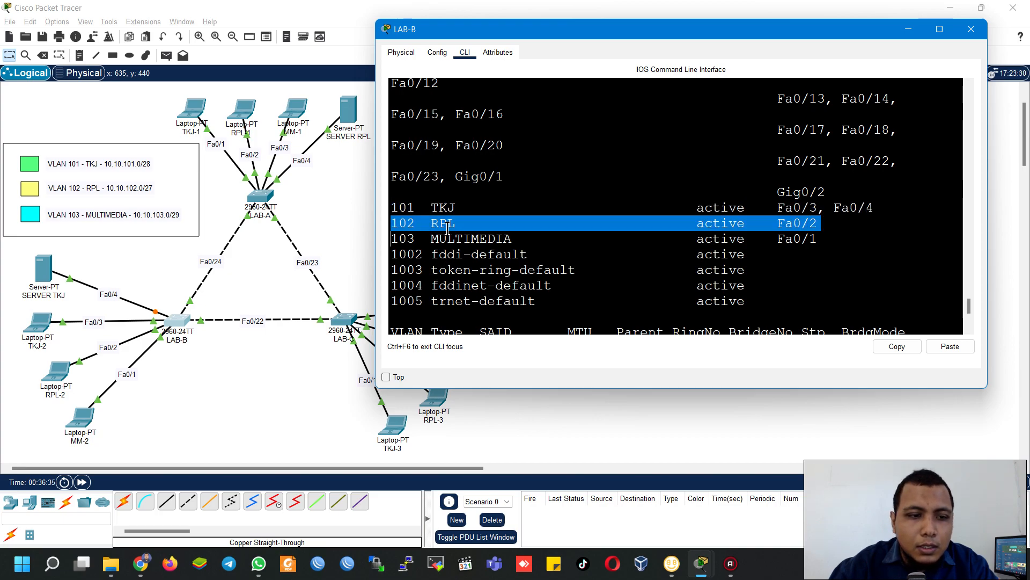
triple_click(785, 232)
triple_click(784, 239)
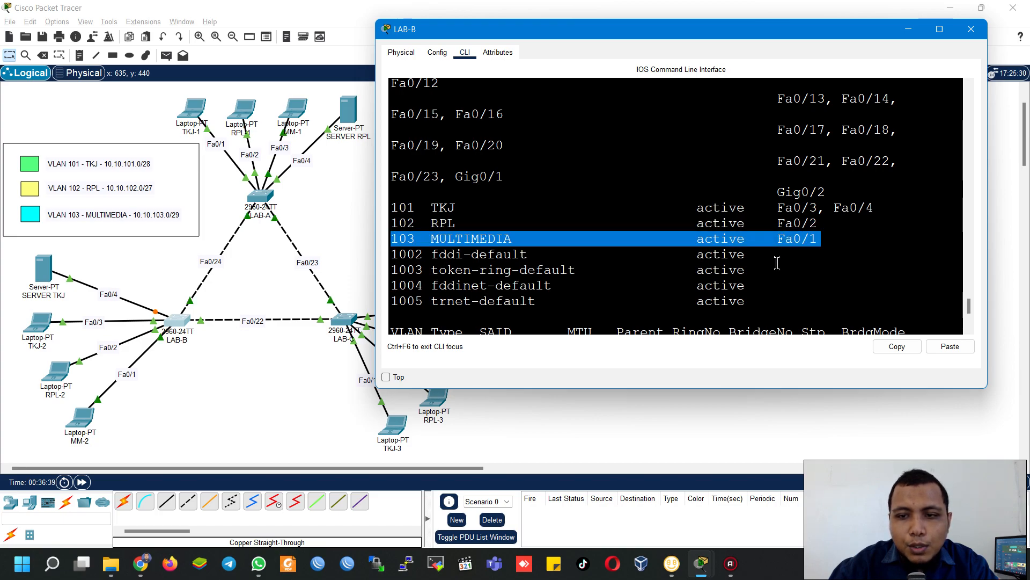
scroll(783, 260, up, 3)
scroll(778, 262, down, 5)
scroll(778, 263, down, 10)
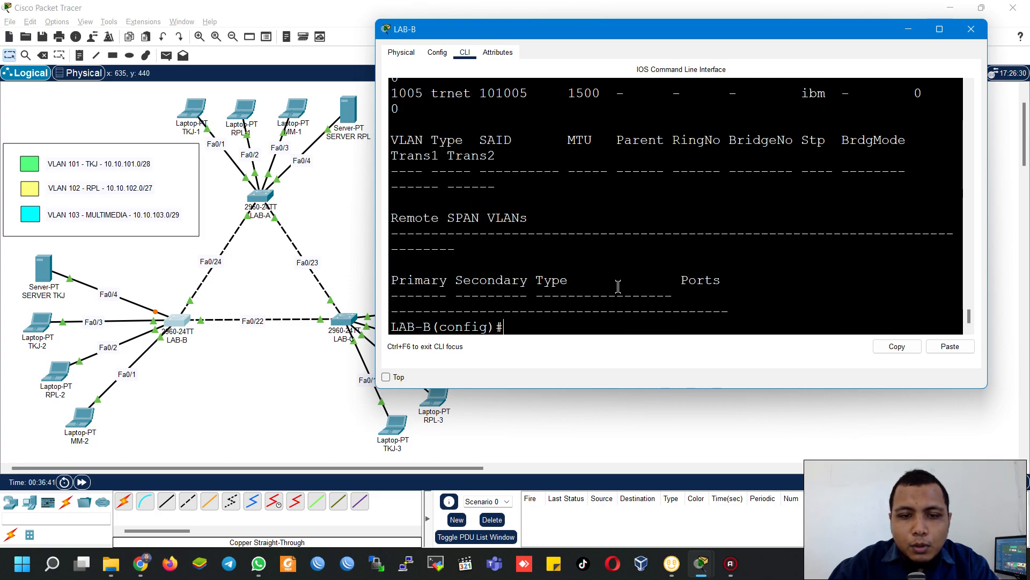
Try to enter the interface range configuration on LAB-B as fa0/22,24
text(i)
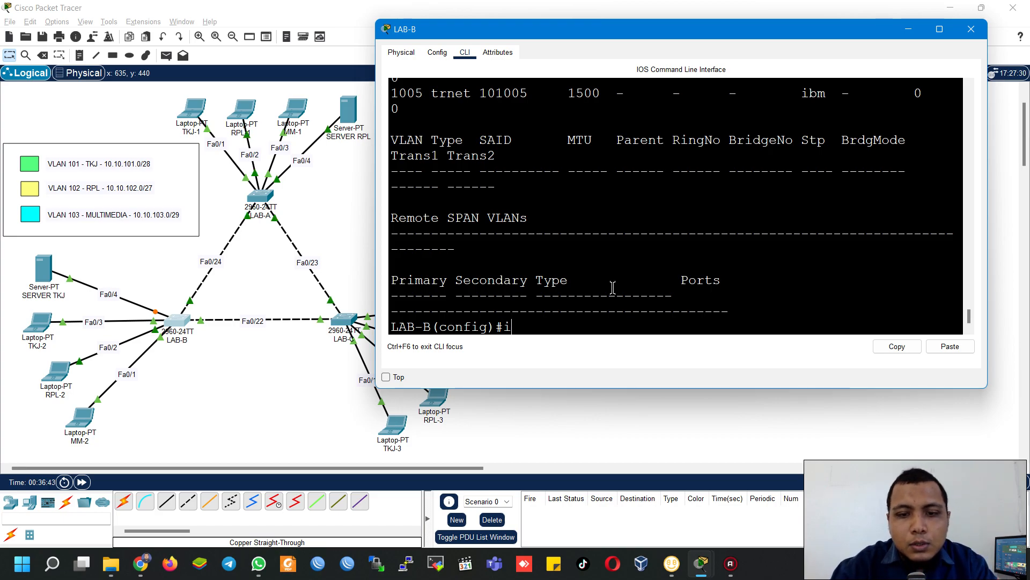
text(nt range fa0)
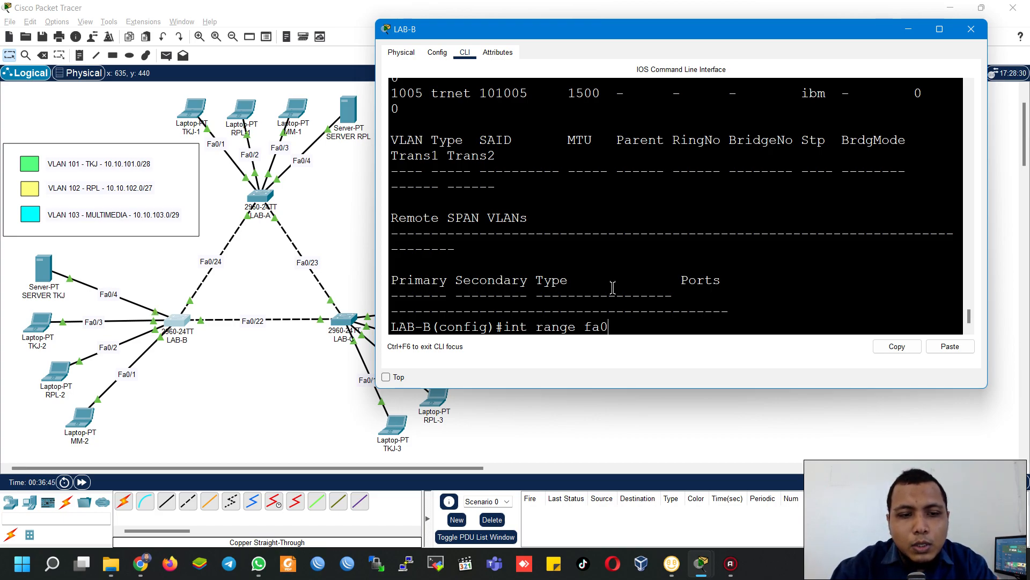
text(/22,24)
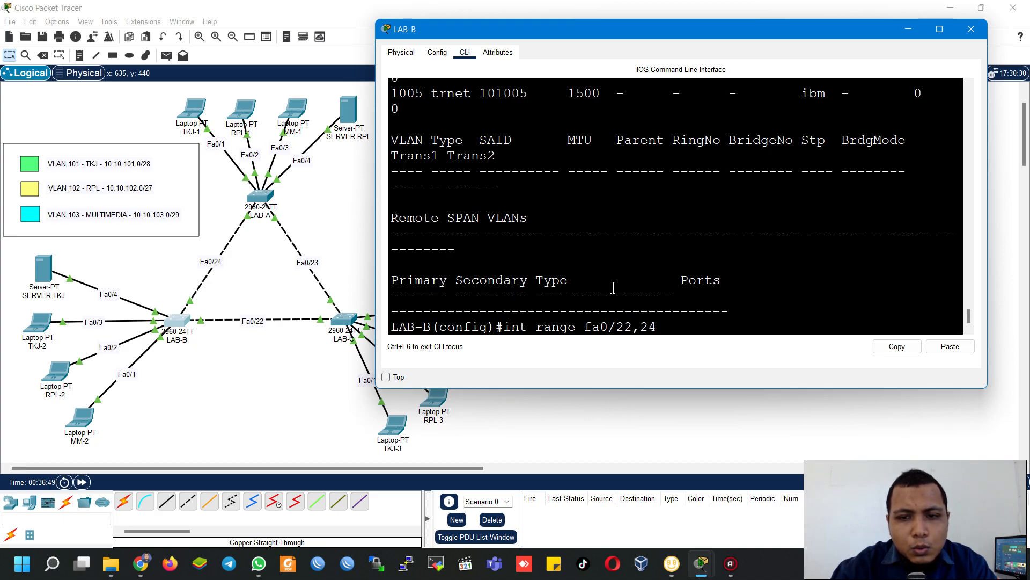
key(BackSpace)
key(BackSpace)
key(BackSpace)
text(-24)
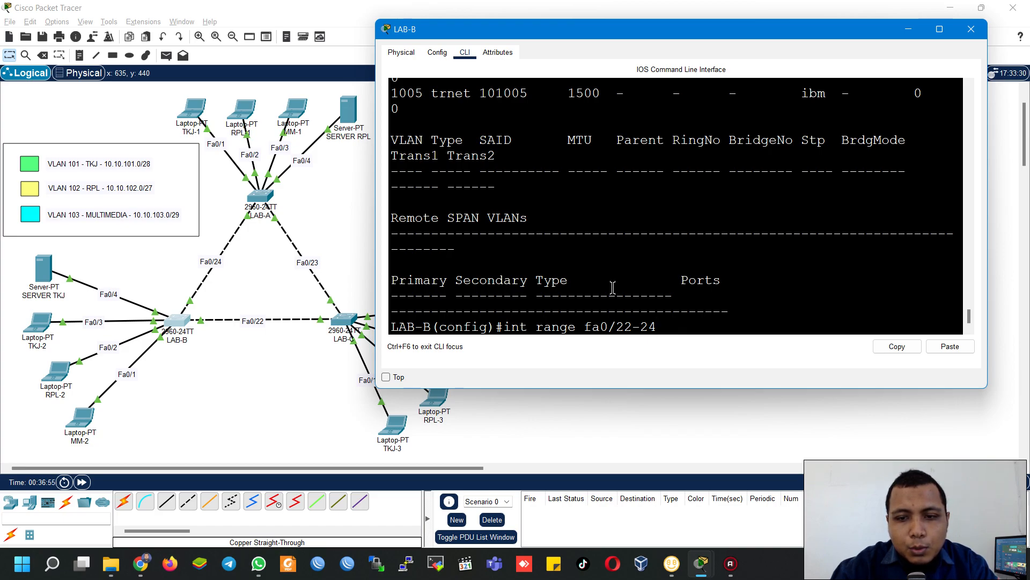
key(BackSpace)
text(24)
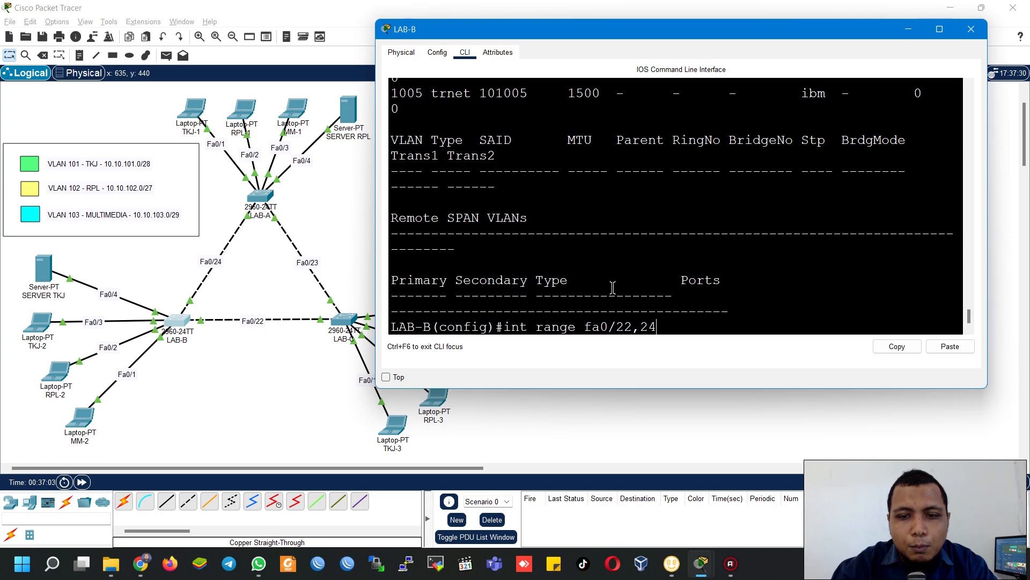
key(Return)
Shorten the interface range command to fa0/22 and list the syntax options that can follow it
key(Up)
text(f)
key(BackSpace)
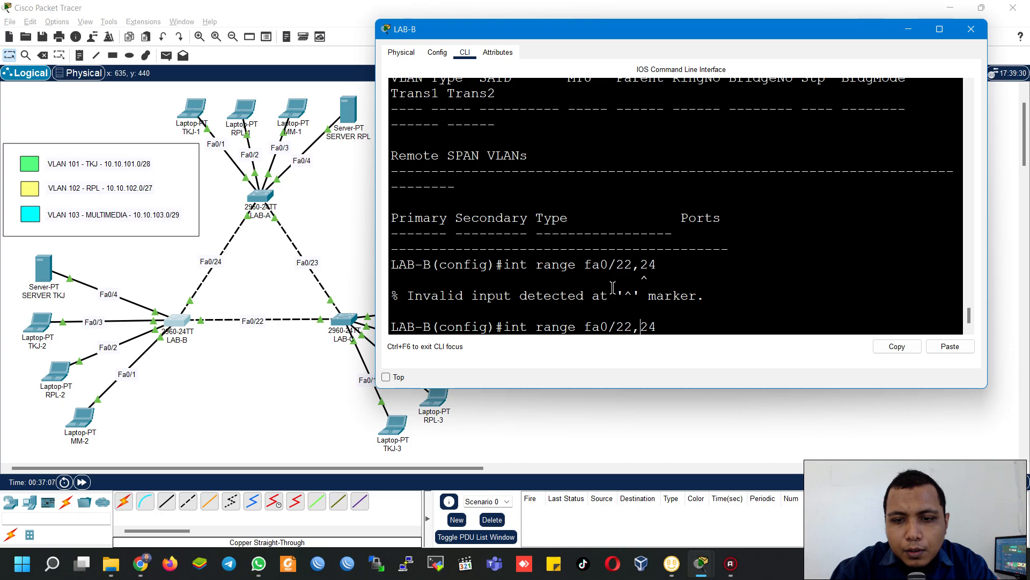
key(End)
key(BackSpace)
key(BackSpace)
key(BackSpace)
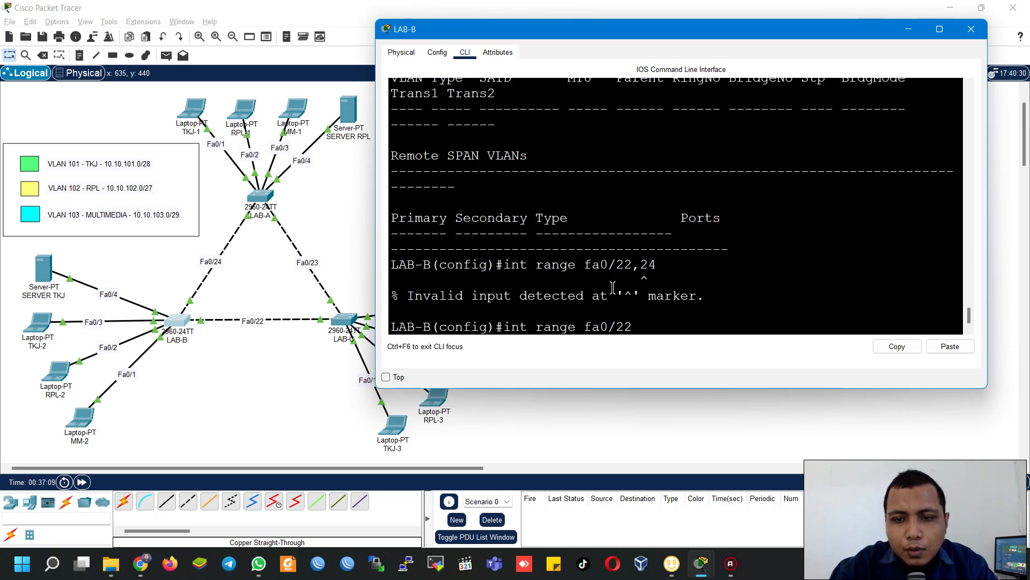
key(Return)
key(Up)
key(Return)
key(Up)
text(? ?)
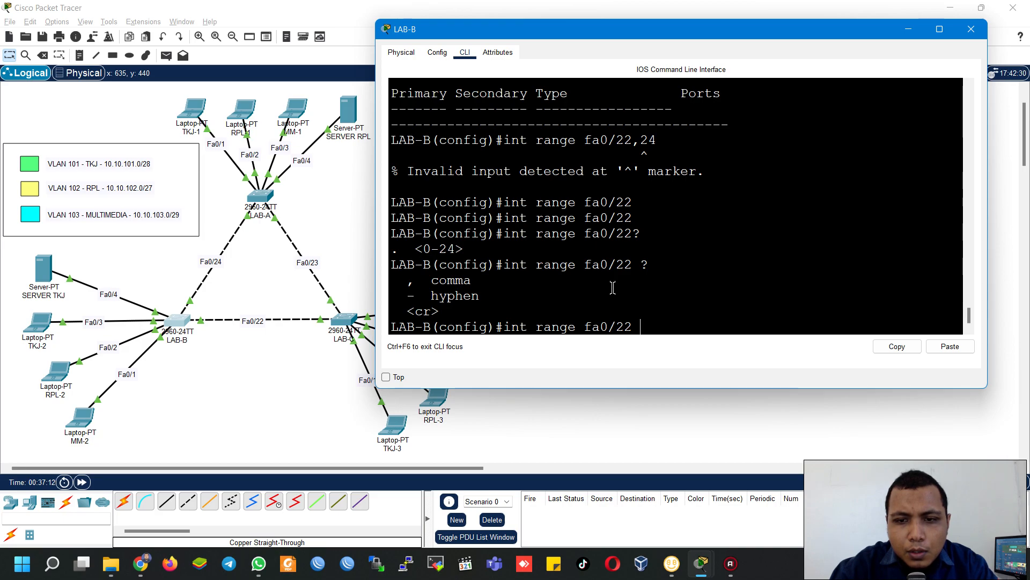
Enter the configuration of interface range fa0/22,fa0/24 on LAB-B and set these ports to trunk mode
text(,fa0/)
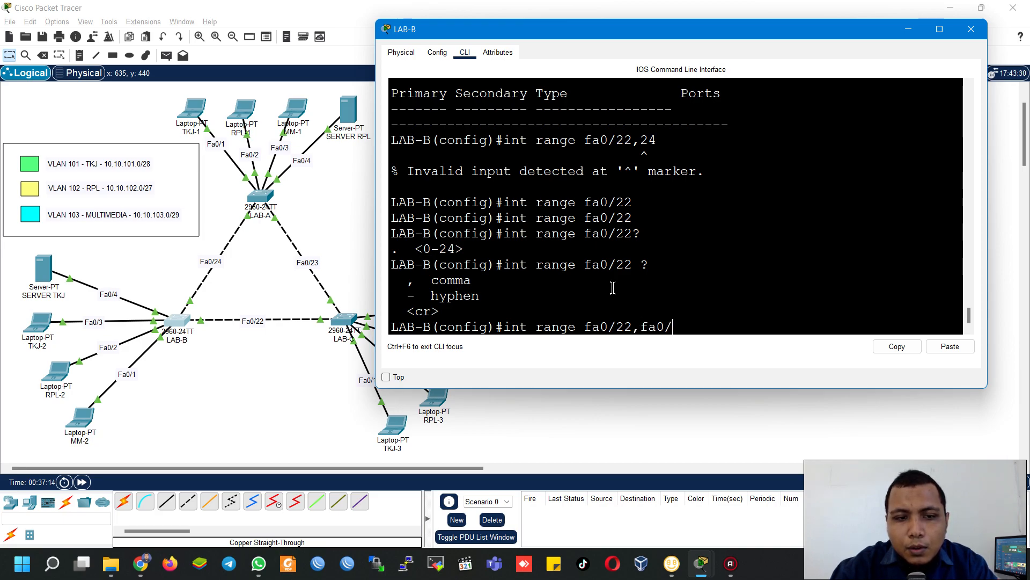
text(24)
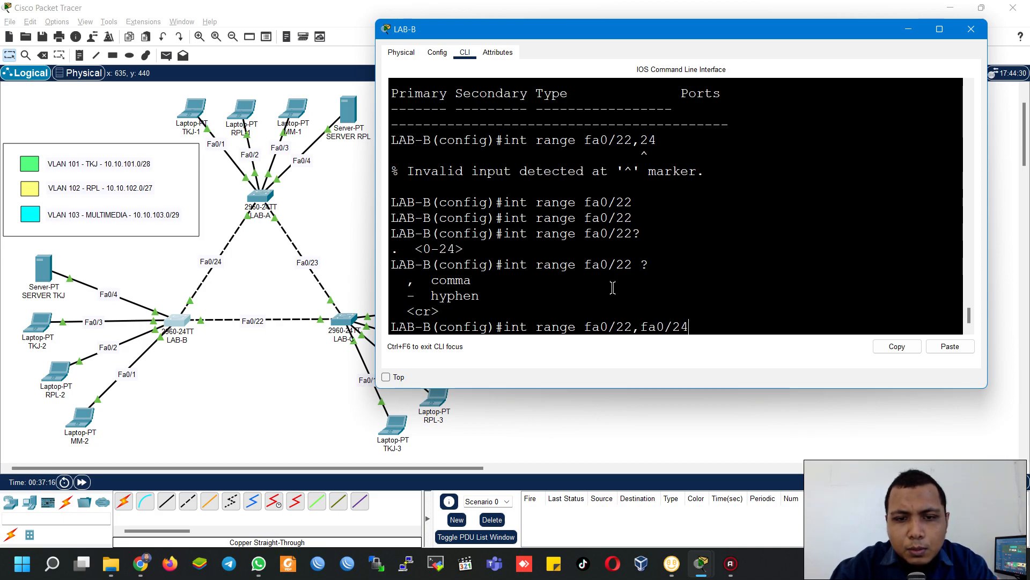
key(Return)
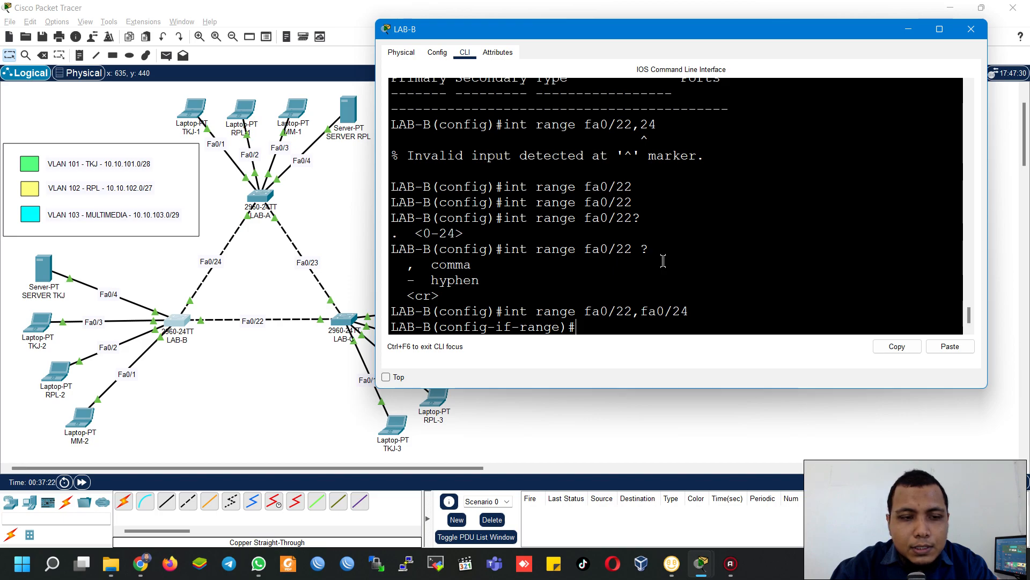
text(swit)
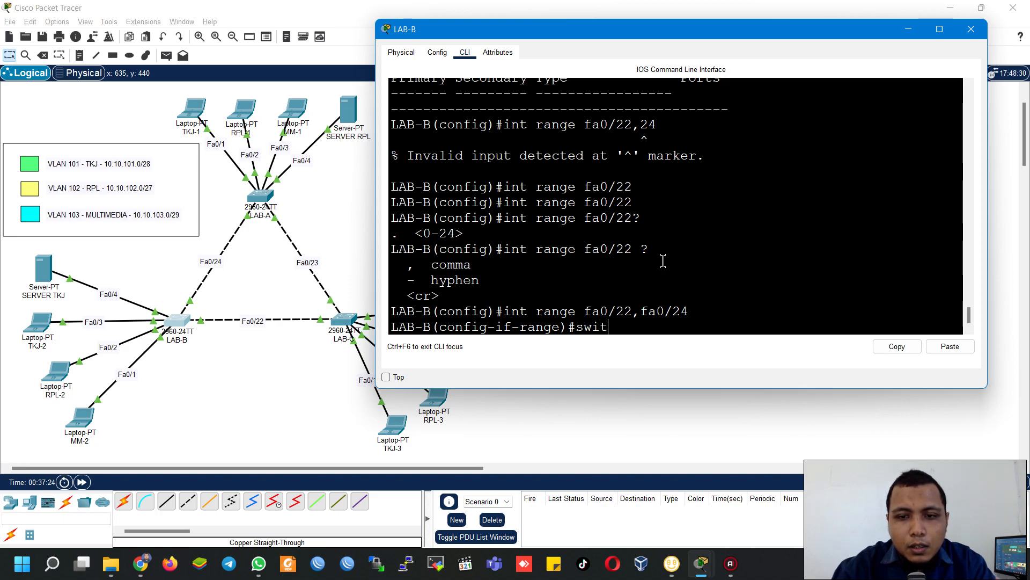
text(chport mode trunk)
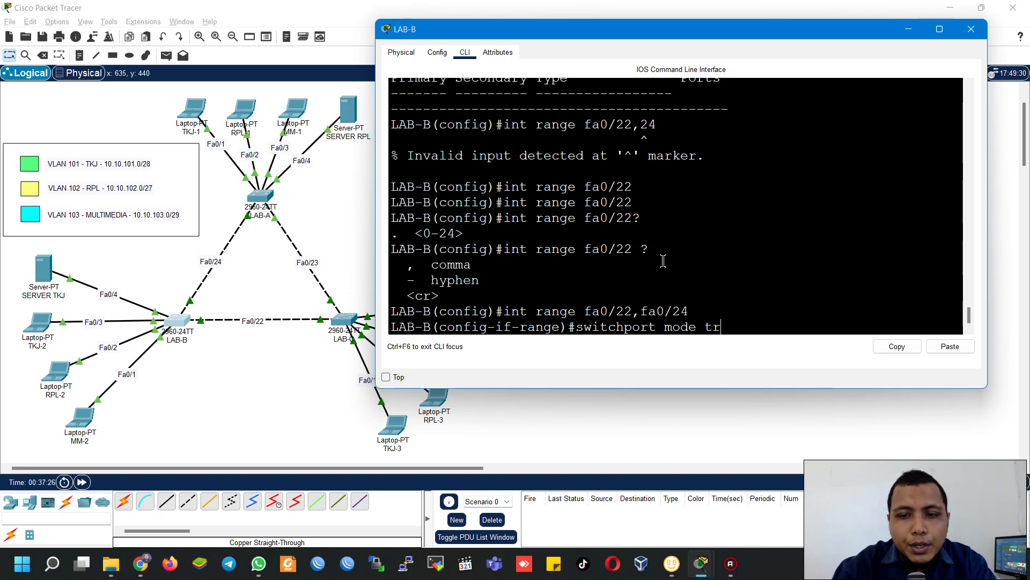
key(Return)
key(Return)
Allow VLANs 101,102,103 on LAB-B's trunk ports and exit the interface range configuration
text(switchpo)
key(Tab)
text(tr)
key(Tab)
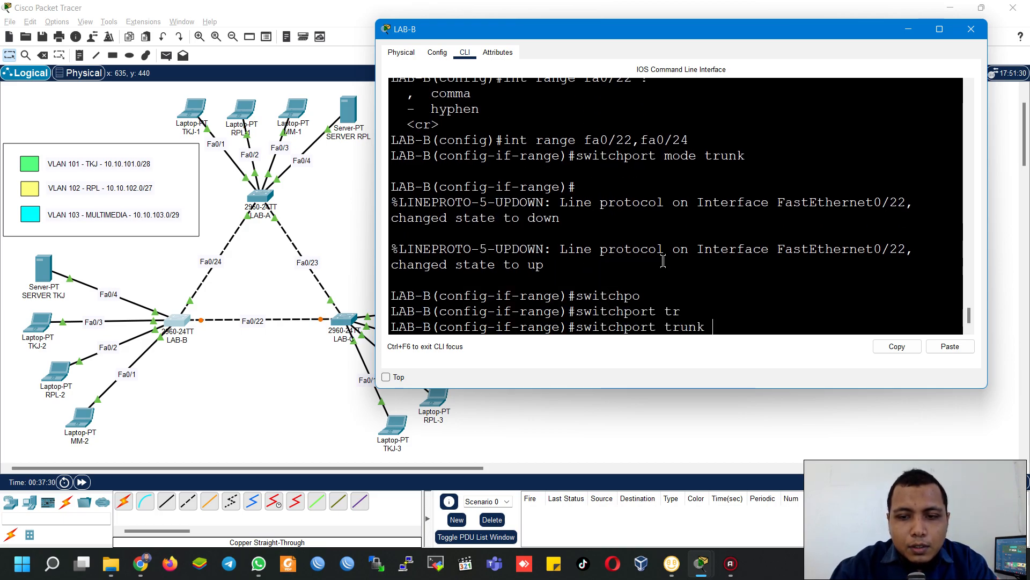
text(al)
key(Tab)
text(vl)
key(Tab)
text(101)
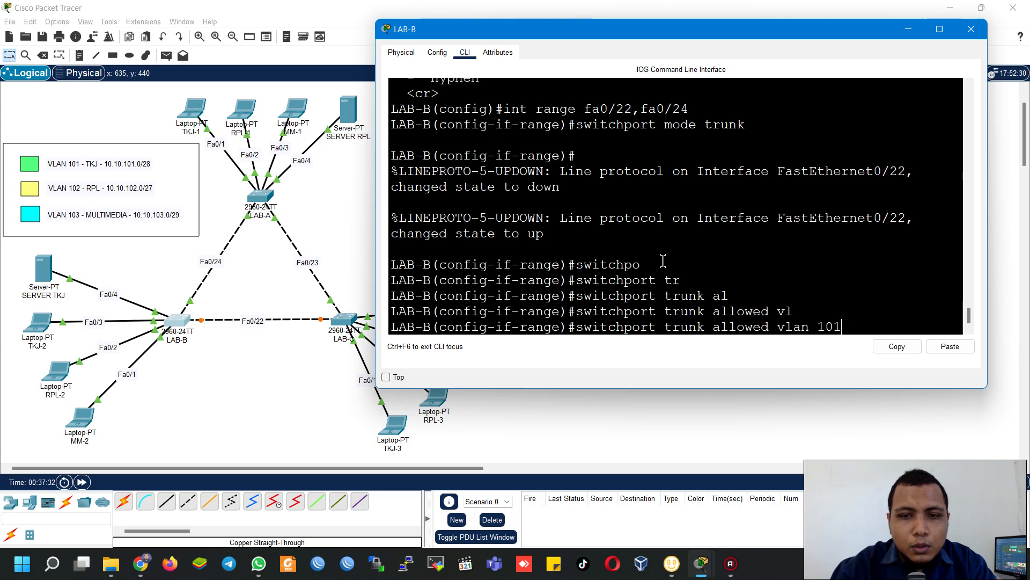
text(,102,103)
key(Return)
text(exit)
key(Return)
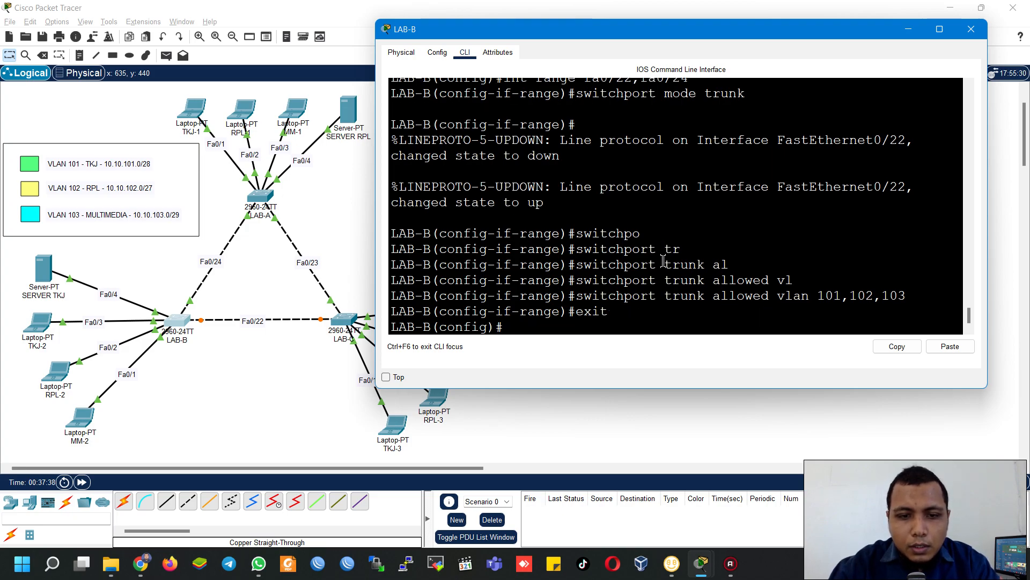
Close LAB-B's window and open the command line of switch LAB-C
click(969, 36)
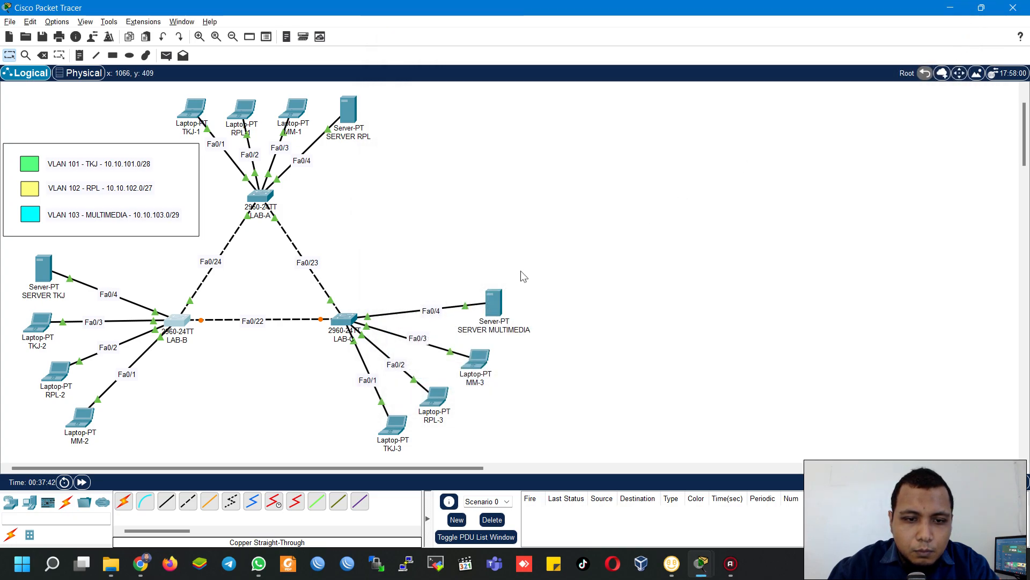
double_click(344, 320)
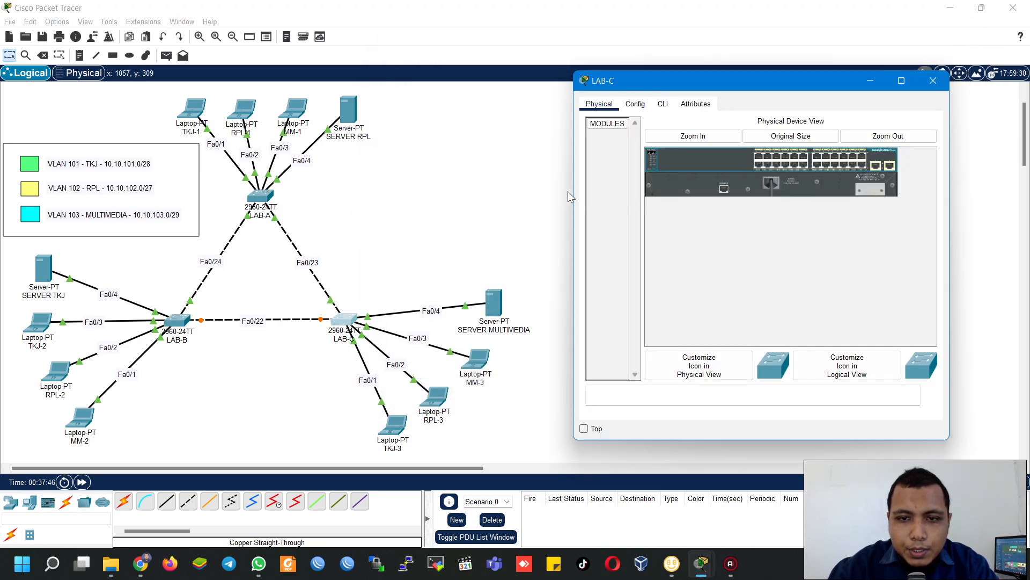
drag(573, 186, 472, 187)
drag(577, 83, 639, 26)
click(623, 46)
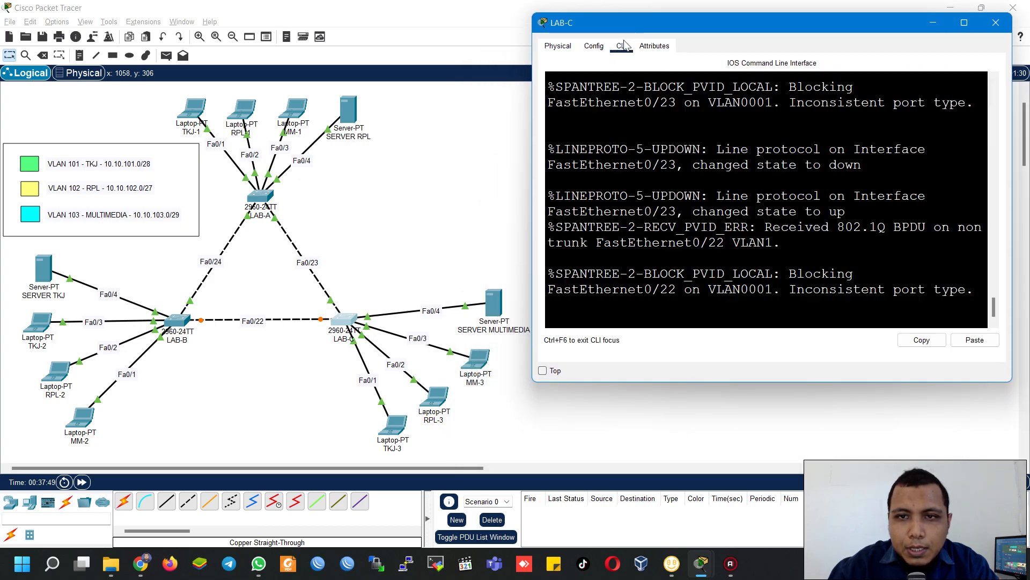
Enter privileged EXEC mode and global configuration mode on LAB-C
key(Return)
key(Return)
text(en)
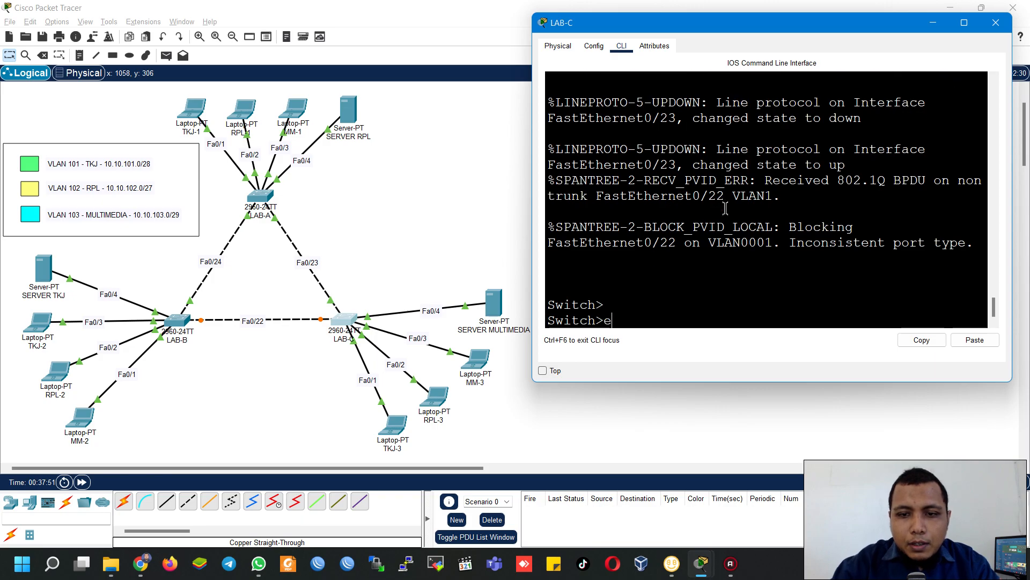
key(Return)
text(sho)
key(BackSpace)
key(BackSpace)
key(BackSpace)
text(configur terminal)
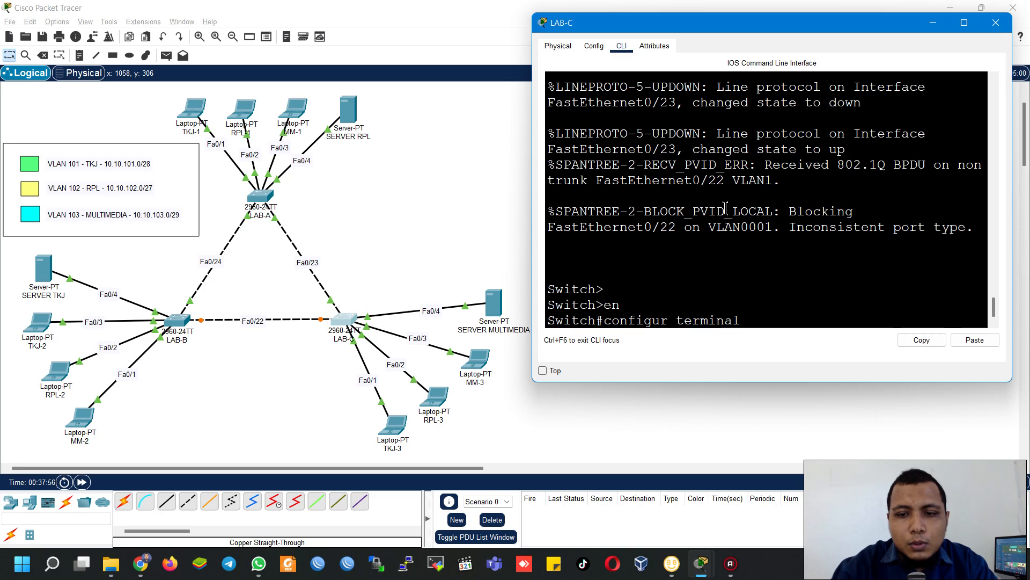
key(Return)
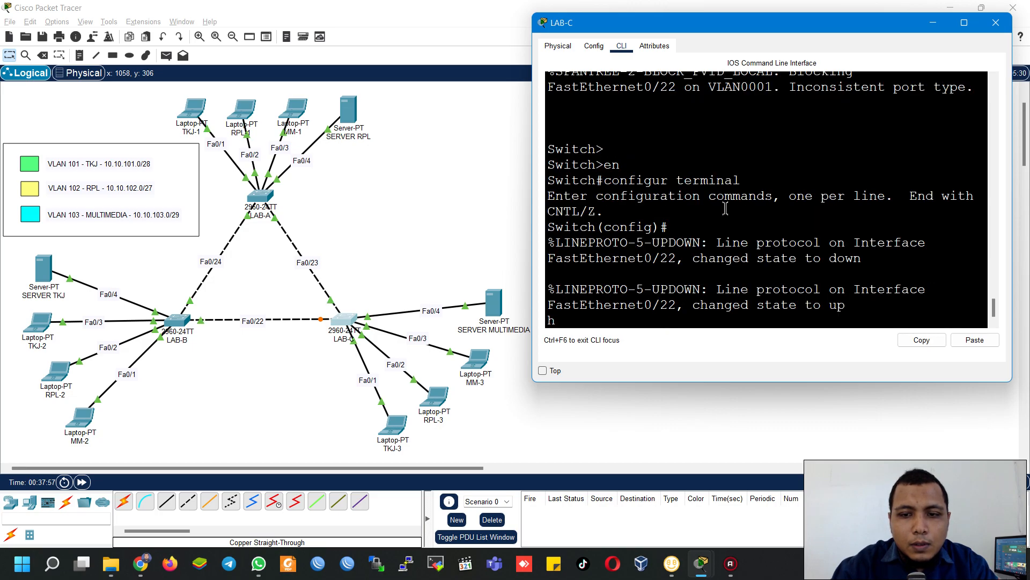
Set the switch's hostname to LAB-C in global configuration mode
text(ho)
key(BackSpace)
key(BackSpace)
key(Return)
text(hos)
key(Tab)
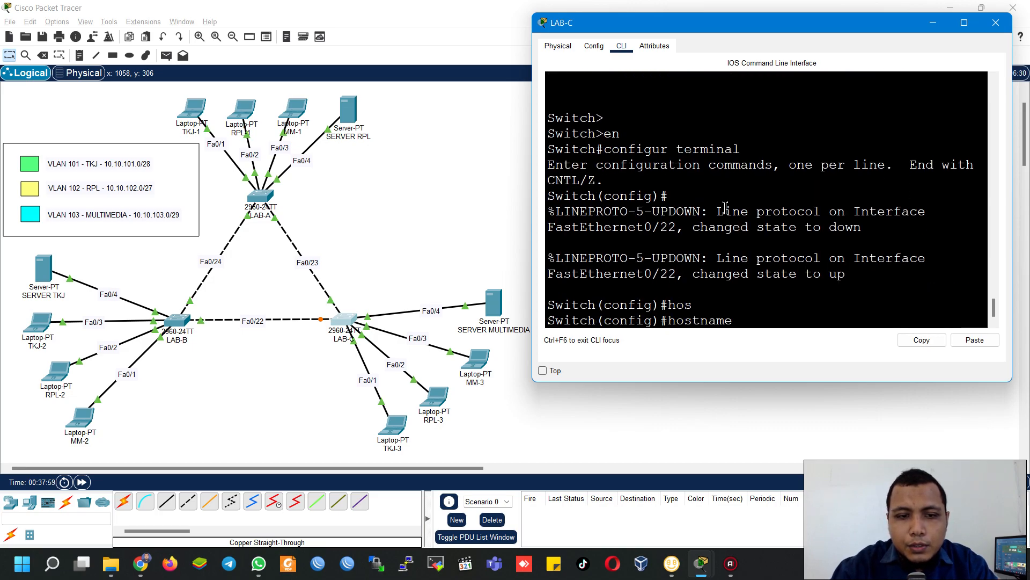
text(n)
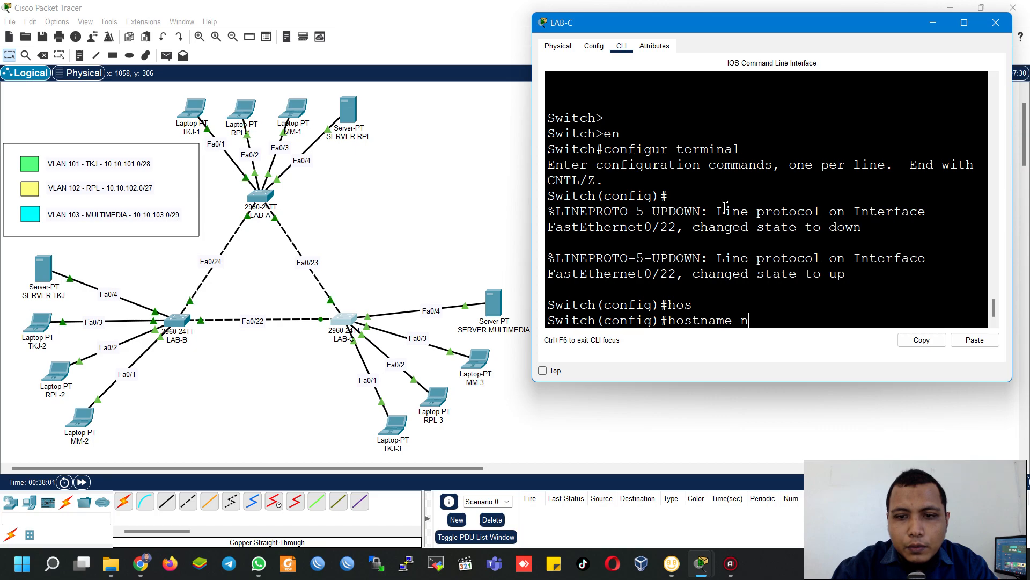
key(BackSpace)
text(LAB-)
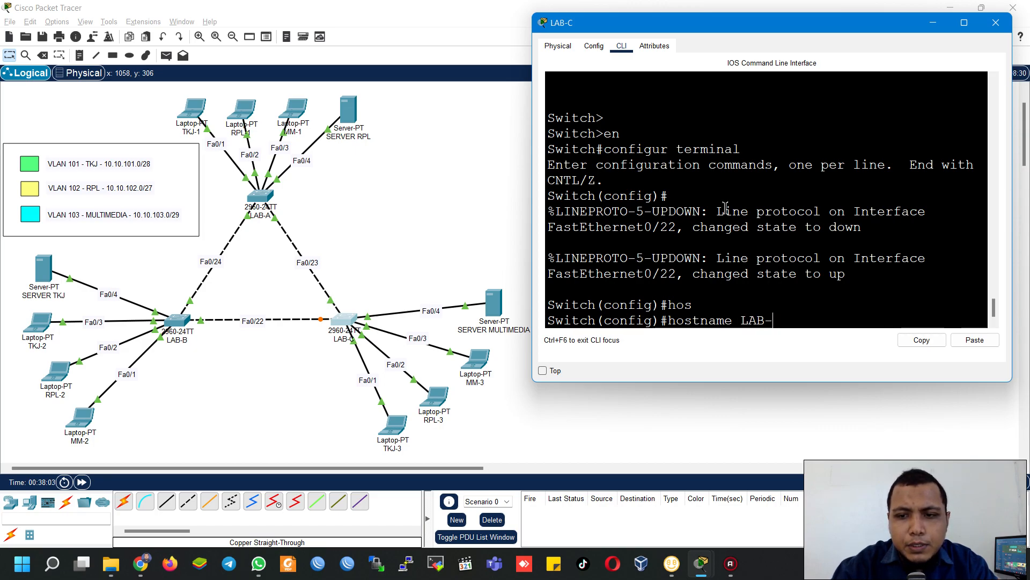
text(C)
key(Return)
text(int fa0)
key(BackSpace)
key(BackSpace)
key(BackSpace)
key(BackSpace)
key(BackSpace)
key(BackSpace)
Create VLAN 101 on LAB-C, name it TKJ, and exit the VLAN configuration
text(vlan 101)
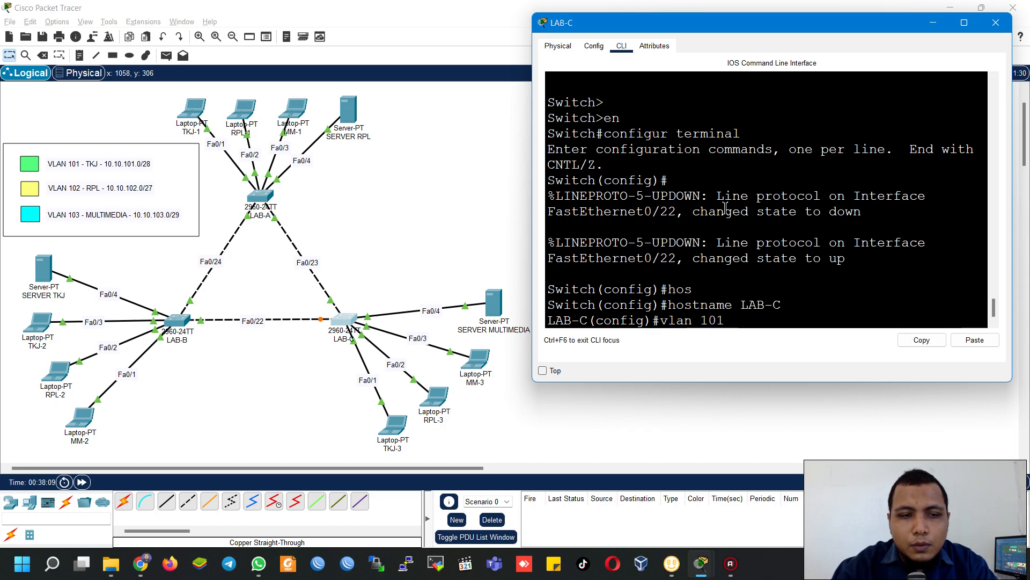
key(Return)
text(name )
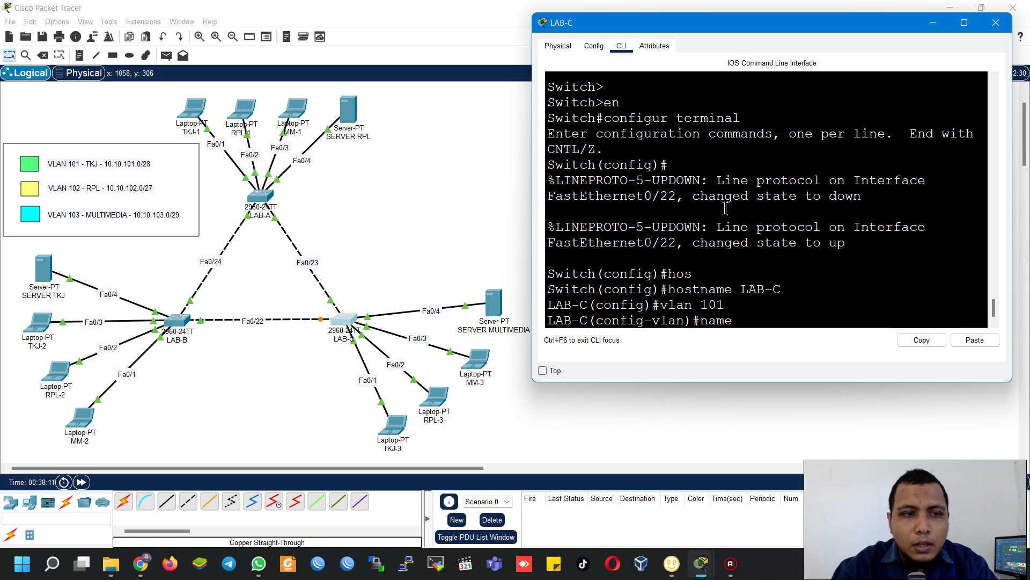
text(TKJ)
key(Return)
text(exit)
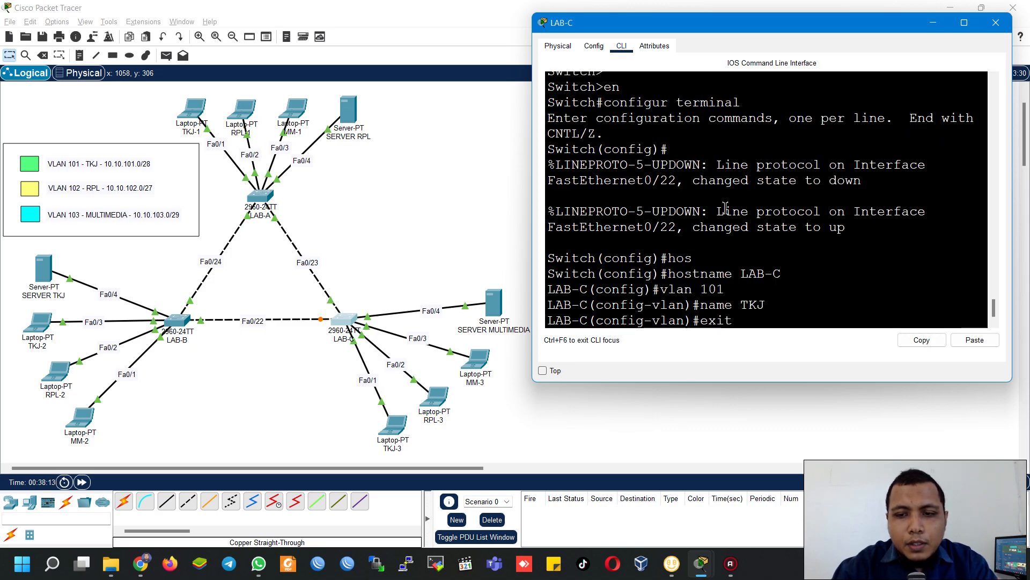
key(Return)
Create VLAN 102 on LAB-C, name it RPL, and exit the VLAN configuration
text(vlan 102)
key(Return)
text(name RPL)
key(Return)
text(exit)
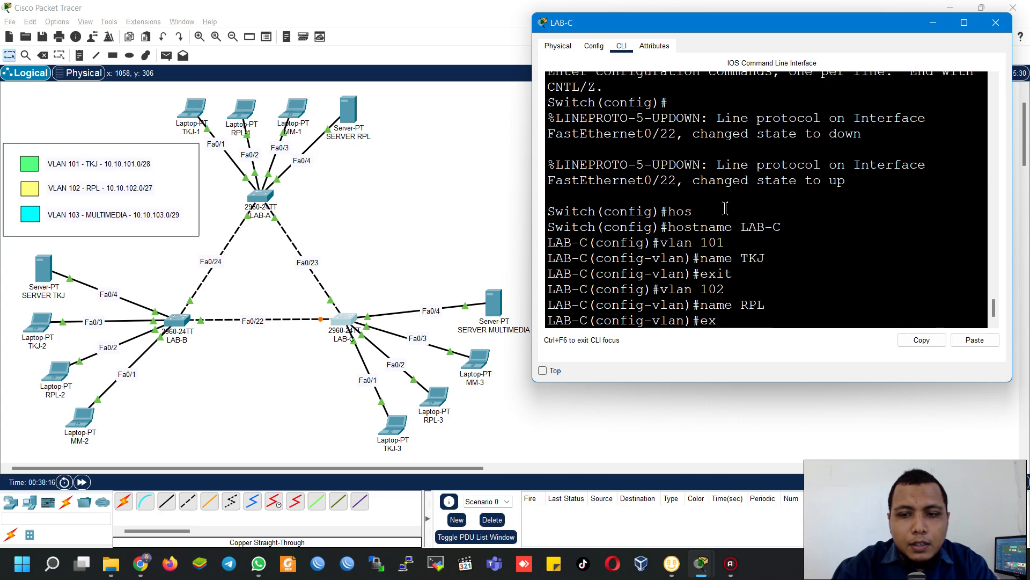
key(Return)
Create VLAN 103 on LAB-C, name it MULTIMEDIA, and exit the VLAN configuration
text(vlan 103)
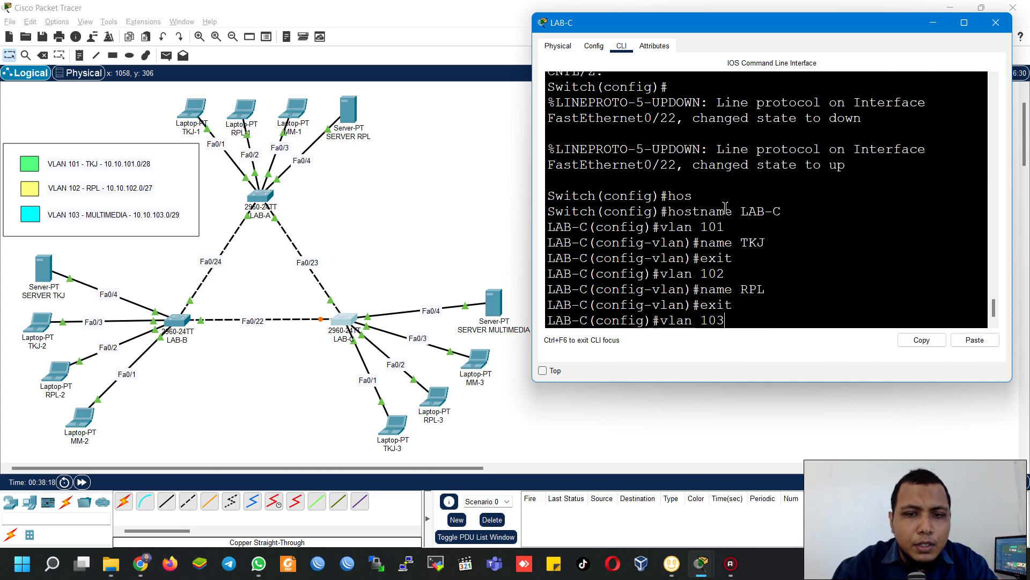
key(Return)
text(name MULTIMEDIA)
key(Return)
text(eex)
text(it)
key(BackSpace)
key(BackSpace)
key(BackSpace)
key(Return)
Enter the configuration of interface fa0/1 on LAB-C and set the port to access mode
text(int fa0/1)
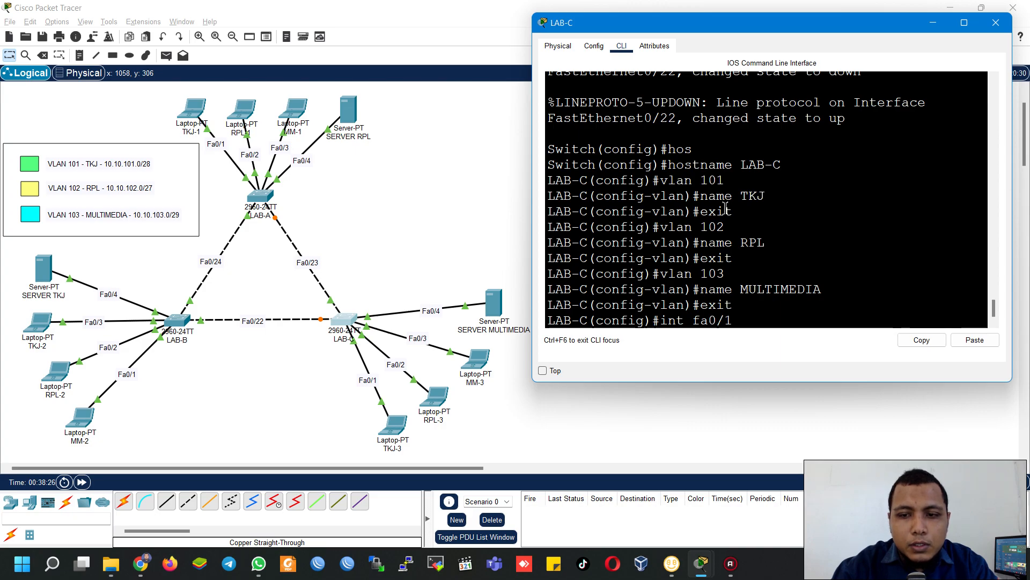
key(Return)
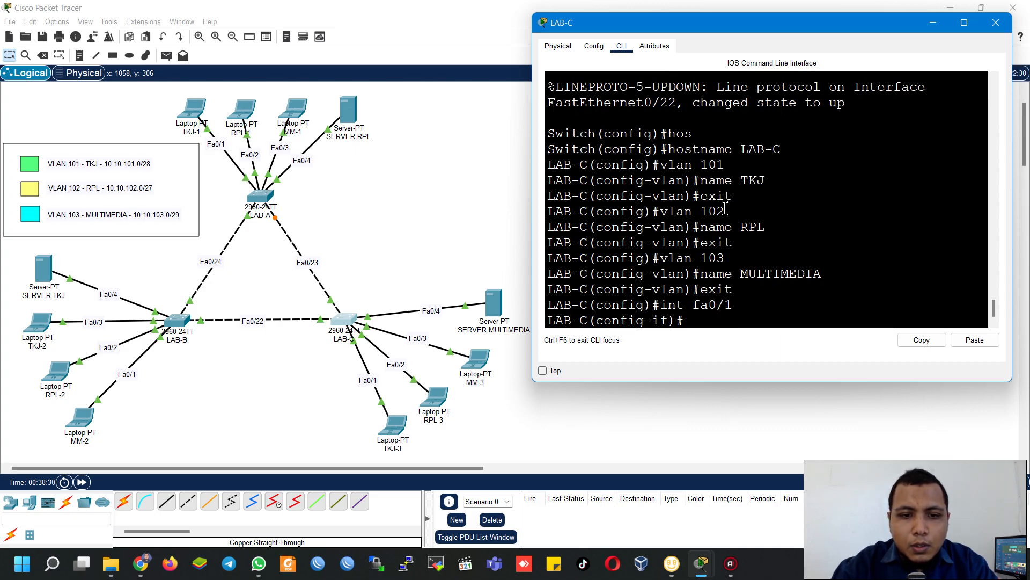
text(switchpor)
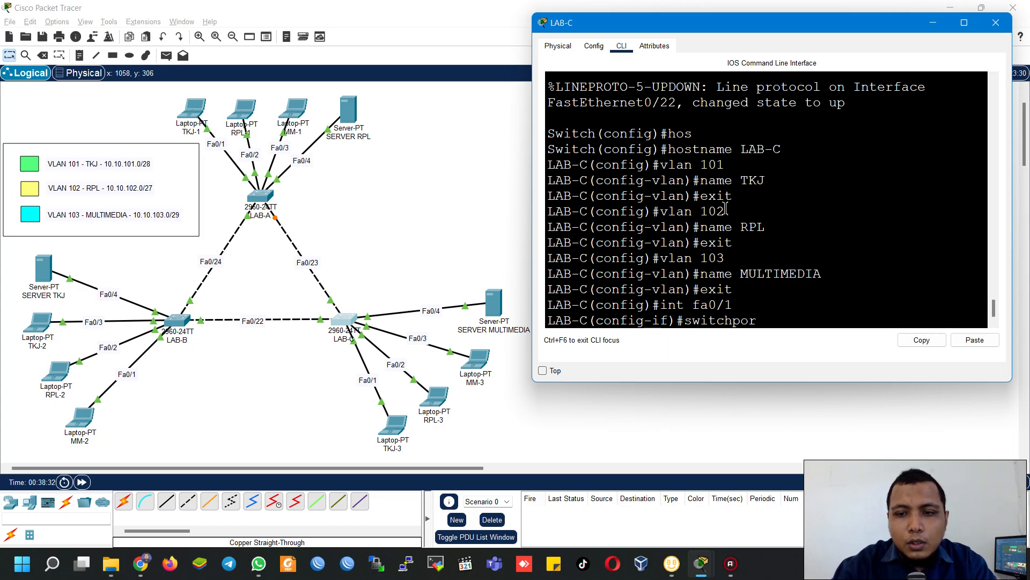
text(t mode access)
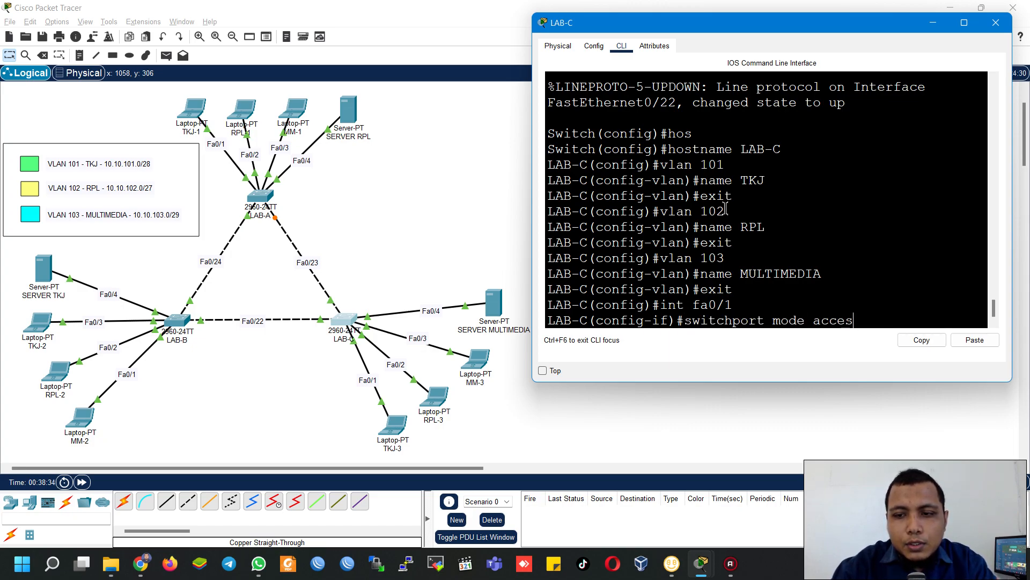
key(Return)
Assign LAB-C's port fa0/1 to access VLAN 101 and exit the interface configuration
text(switchport acces)
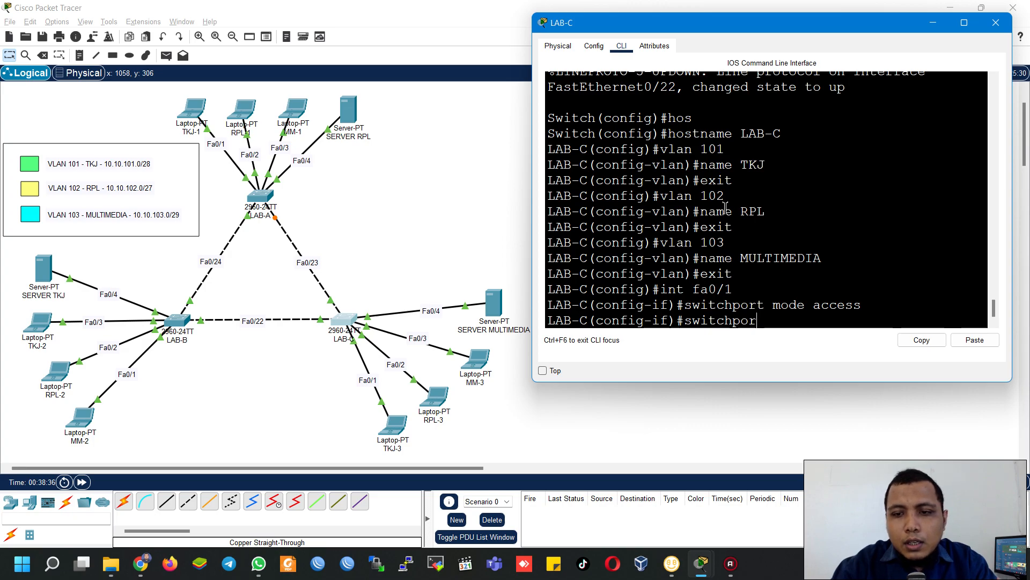
text(s vla)
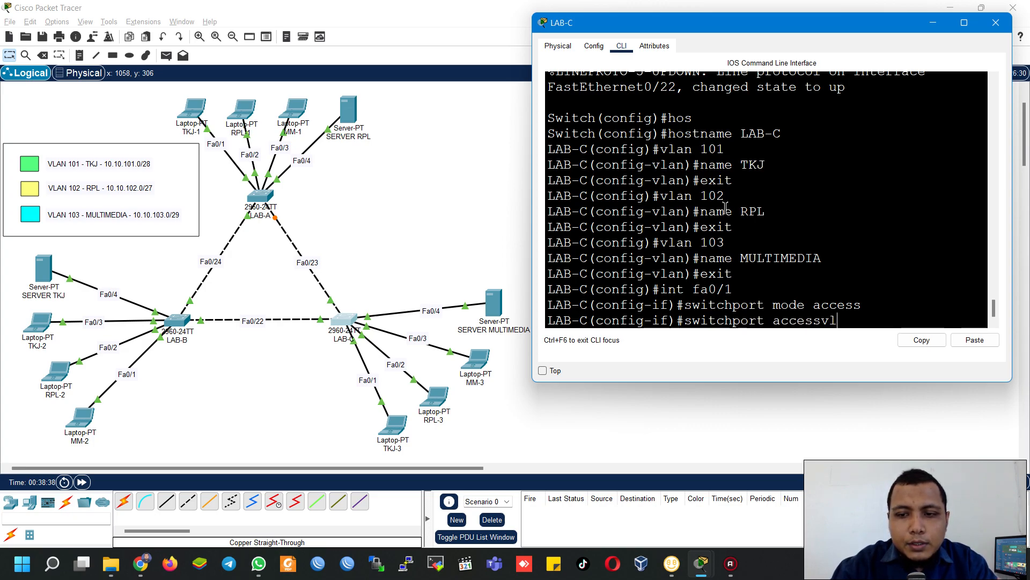
key(BackSpace)
key(BackSpace)
key(BackSpace)
text(vlan 101)
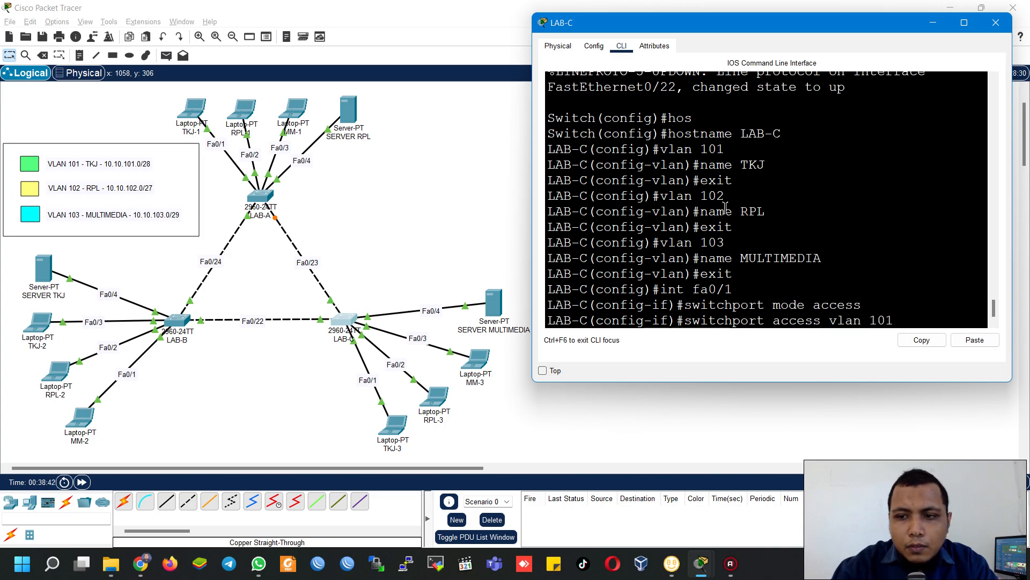
key(Return)
text(exit)
key(Return)
Enter the configuration of interface fa0/2 on LAB-C and set the port to access mode
text(int fa0/2)
key(Return)
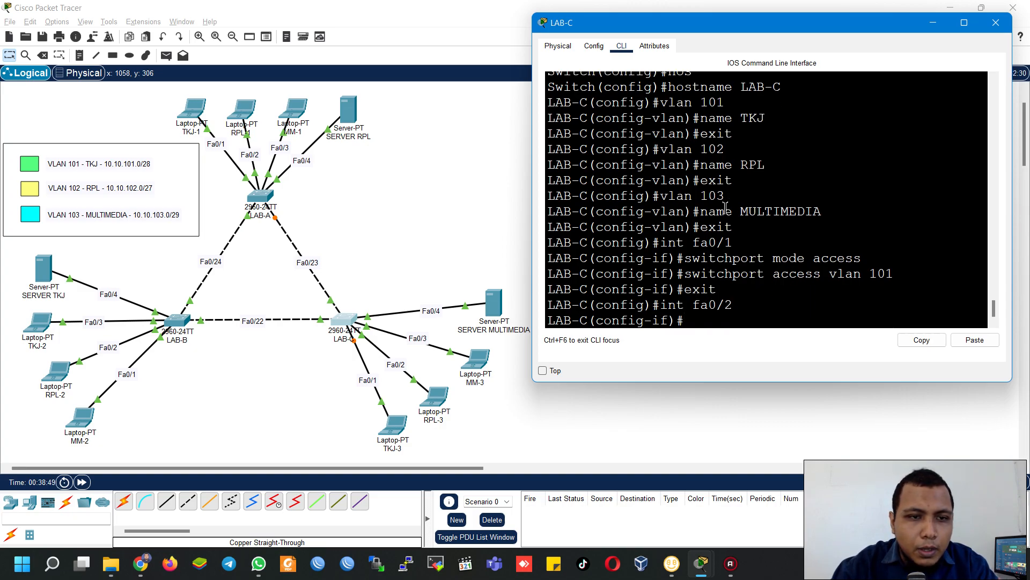
text(switchpor)
text(t a)
text(mode access)
key(Return)
Assign LAB-C's port fa0/2 to access VLAN 102 and exit the interface configuration
text(switchport)
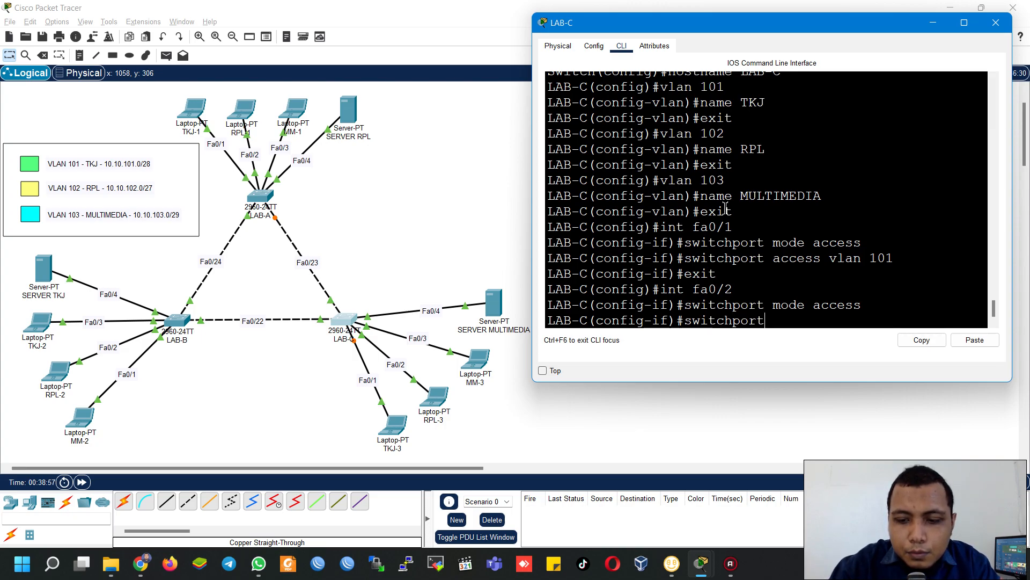
text( m)
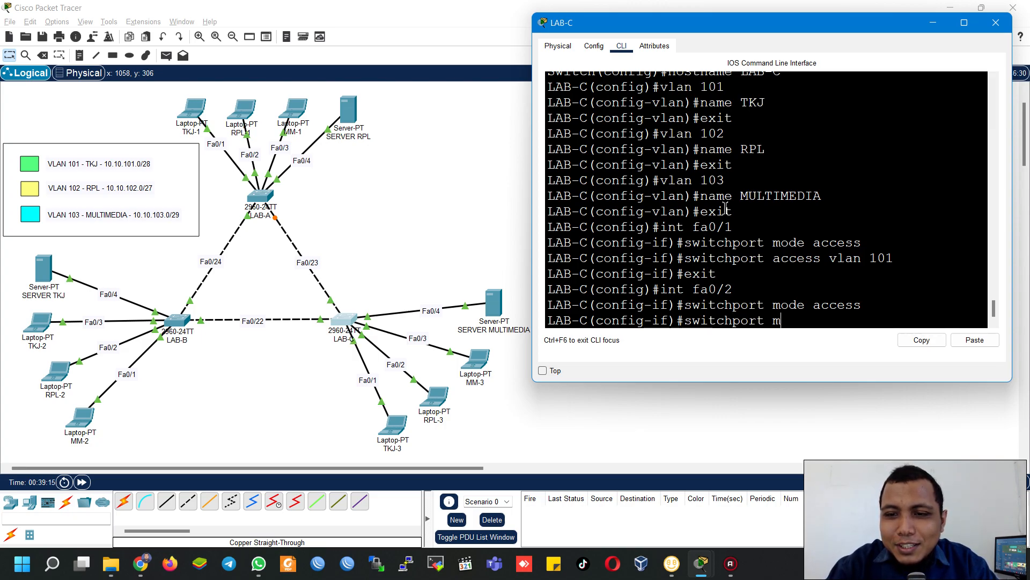
key(BackSpace)
text(access vlan)
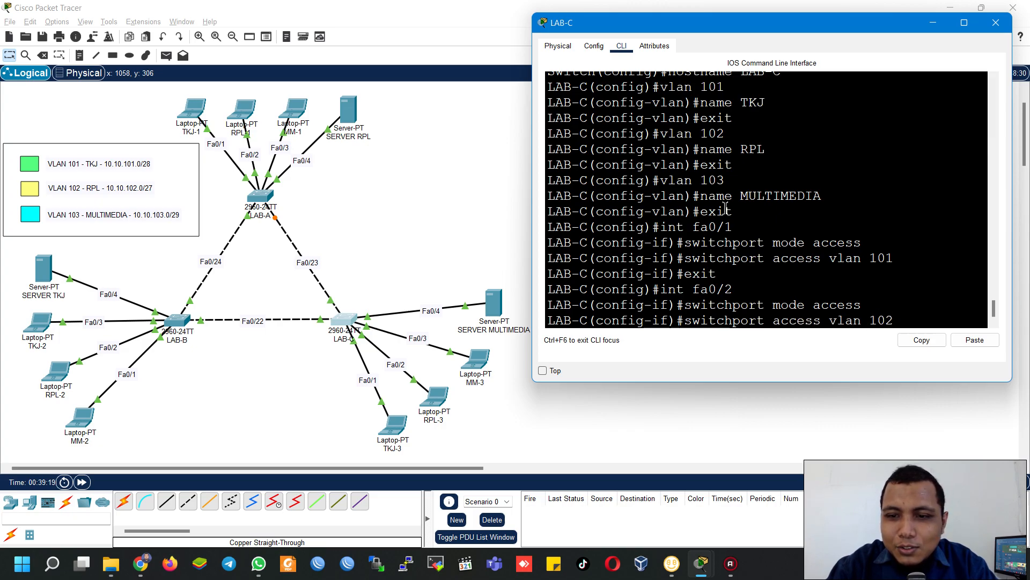
text( 102)
key(Return)
text(exit)
key(Return)
Enter the configuration of interface fa0/3 on LAB-C and set the port to access mode
text(int fa0/3)
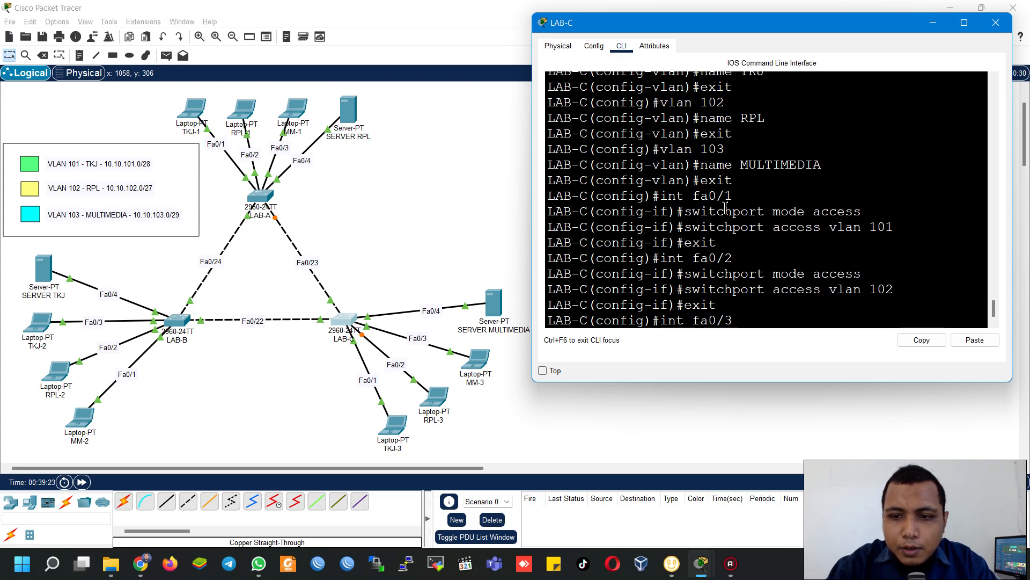
key(Return)
text(switch)
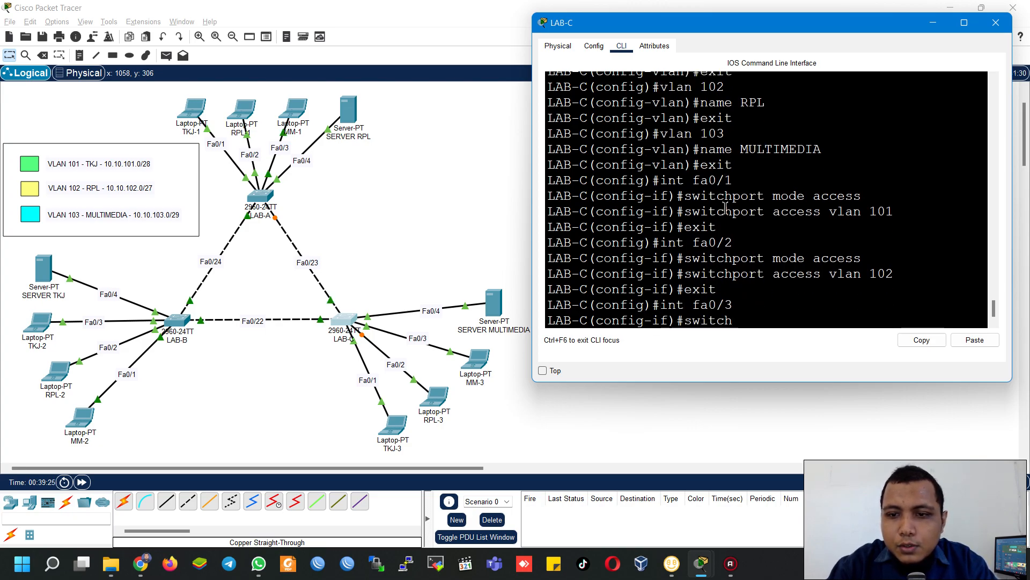
text(port mode acce)
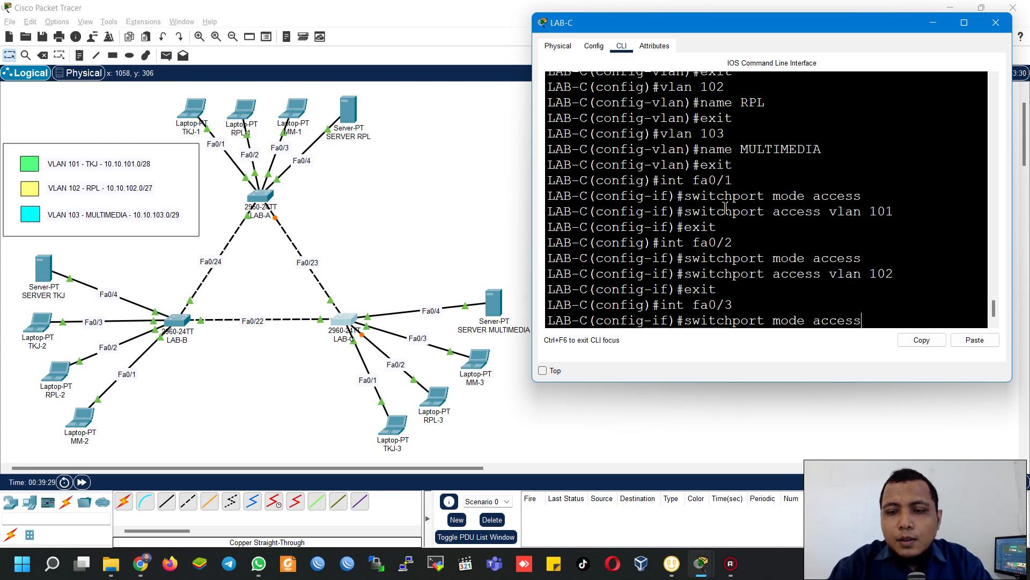
text(ss)
key(Return)
Assign LAB-C's port fa0/3 to access VLAN 103 and exit the interface configuration
text(swi)
key(Up)
key(Up)
key(Up)
key(Up)
text(3)
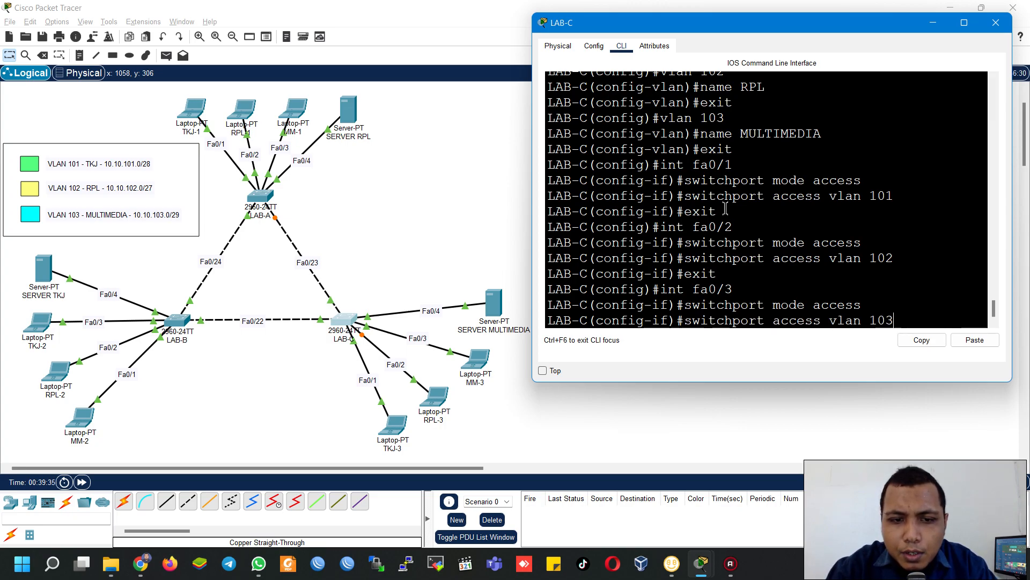
key(Return)
text(ext)
key(BackSpace)
text(it)
key(Return)
Enter the configuration of interface fa0/4 on LAB-C and set the port to access mode
text(int fa0/4)
key(Return)
key(Up)
key(Up)
key(Up)
key(Up)
key(Return)
Assign LAB-C's port fa0/4 to access VLAN 103 and exit the interface configuration
key(Up)
key(Up)
key(Up)
key(Up)
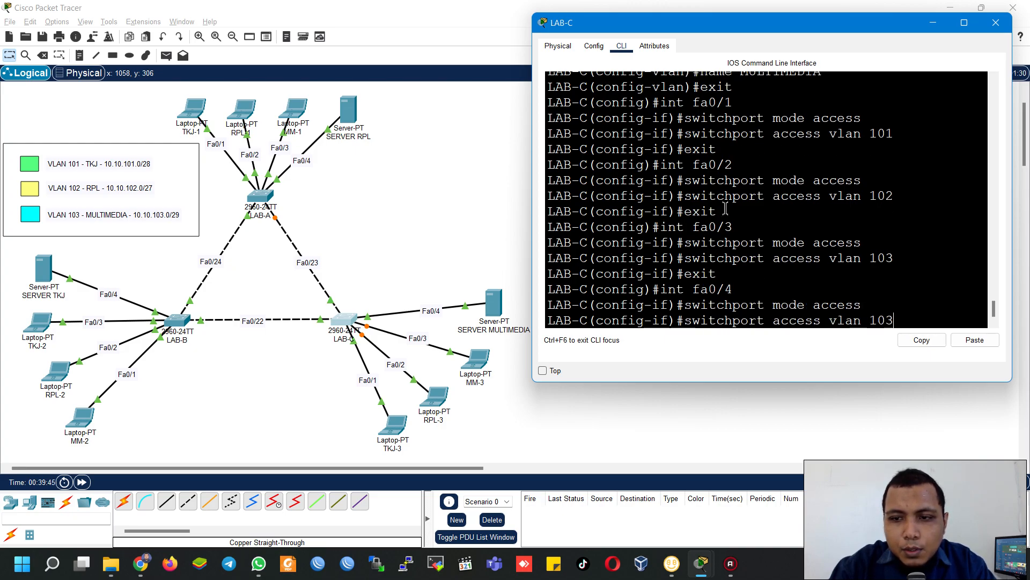
key(Return)
text(exit)
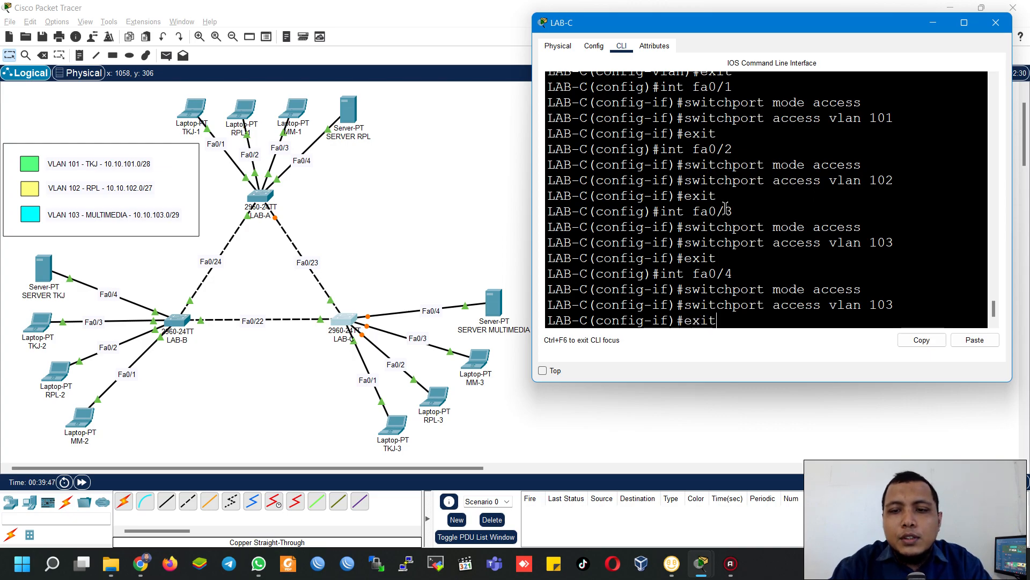
key(Return)
Enter the configuration of interface range fa0/22-23 on LAB-C and set these ports to trunk mode
text(ig)#int range )
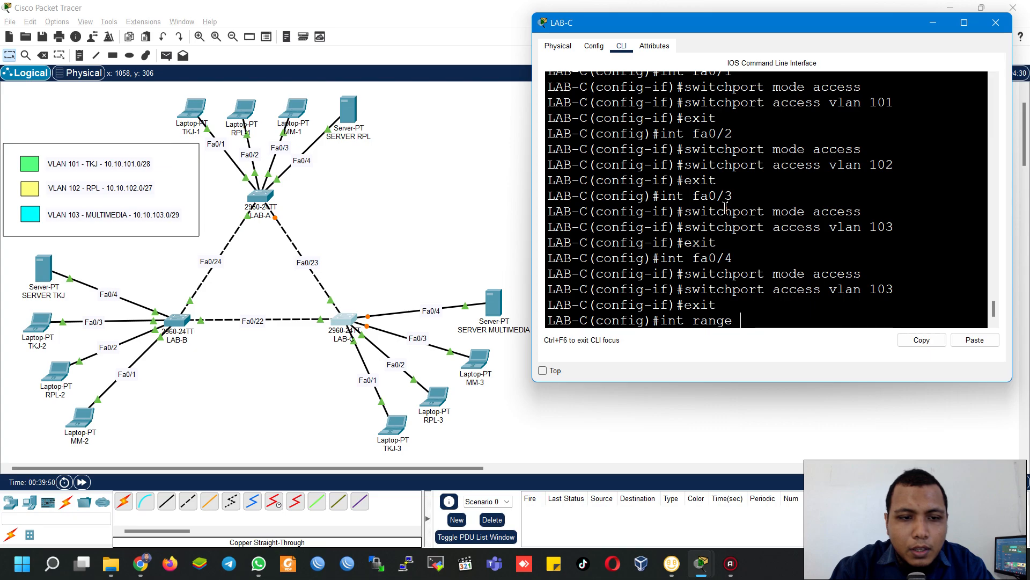
text(fa0/22)
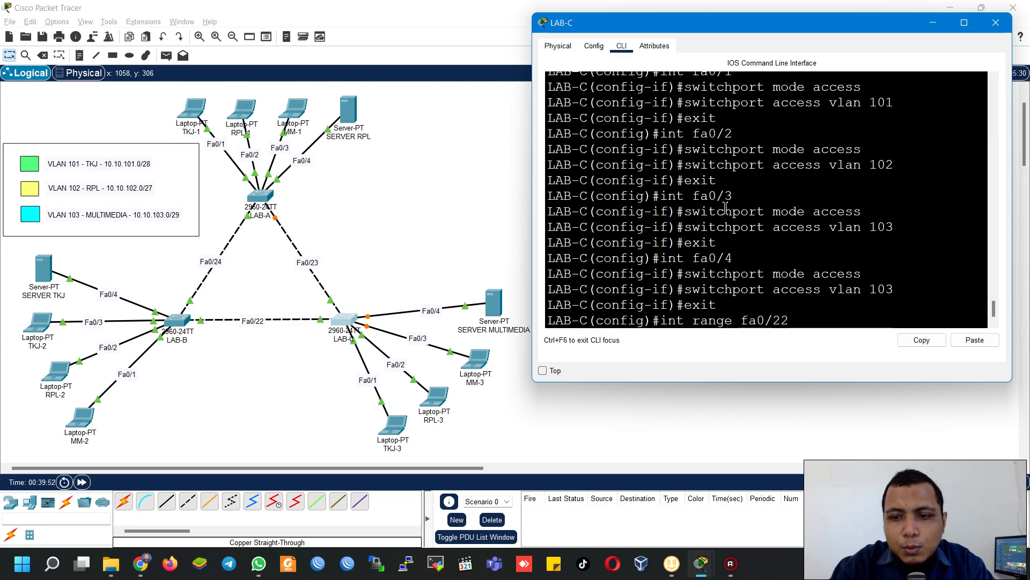
text(-23)
key(Return)
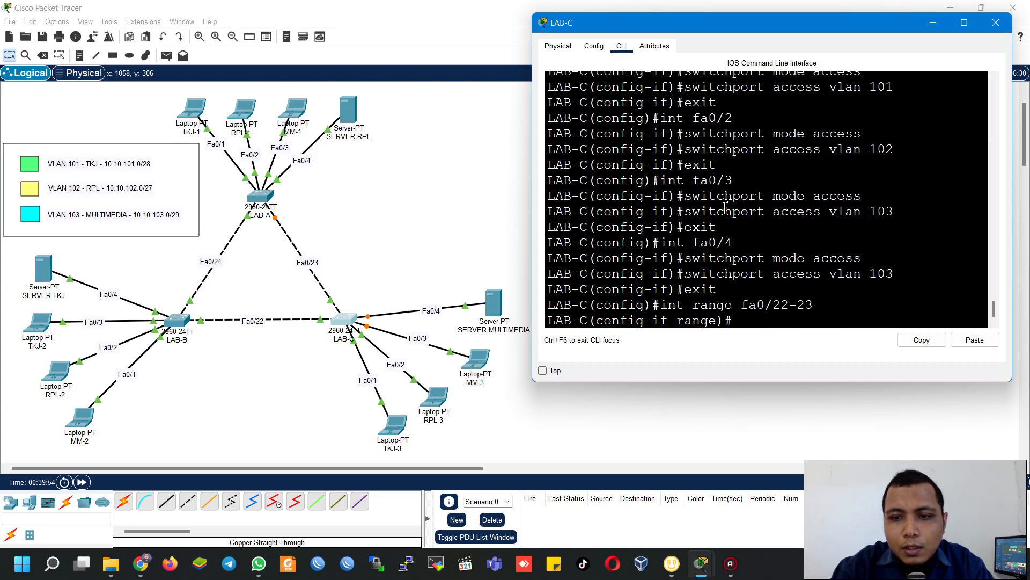
text(switchport)
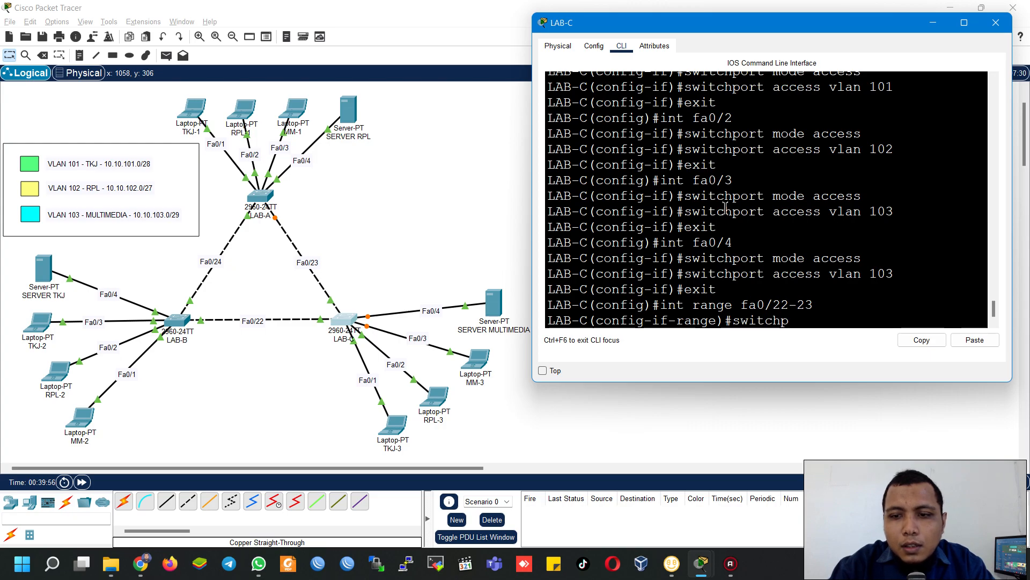
key(Tab)
text(mo)
key(Tab)
text(tr)
key(Tab)
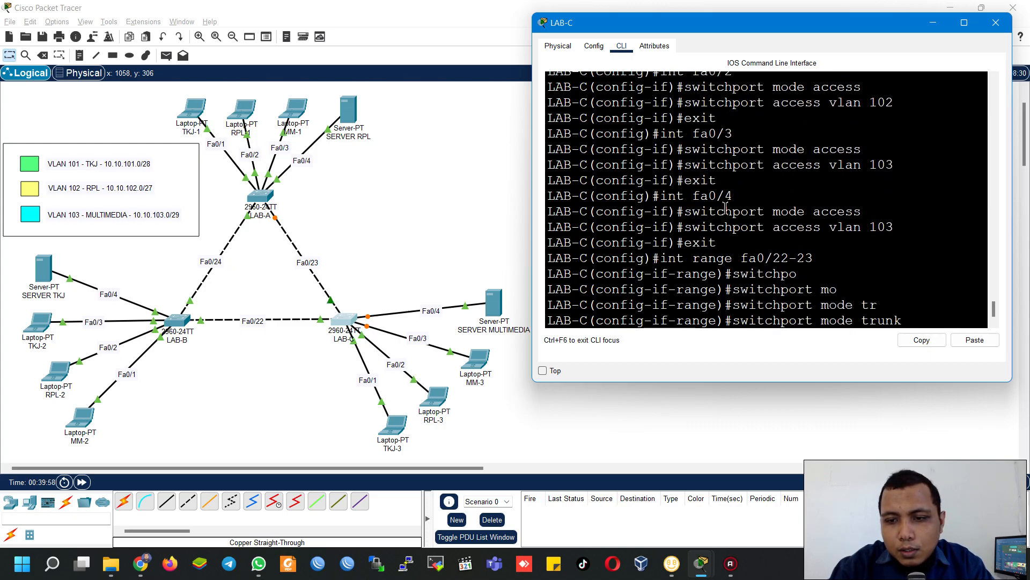
key(Return)
Allow VLANs 101,102,103 on LAB-C's trunk ports and exit the interface range configuration
text(switchport t)
key(Tab)
text(t)
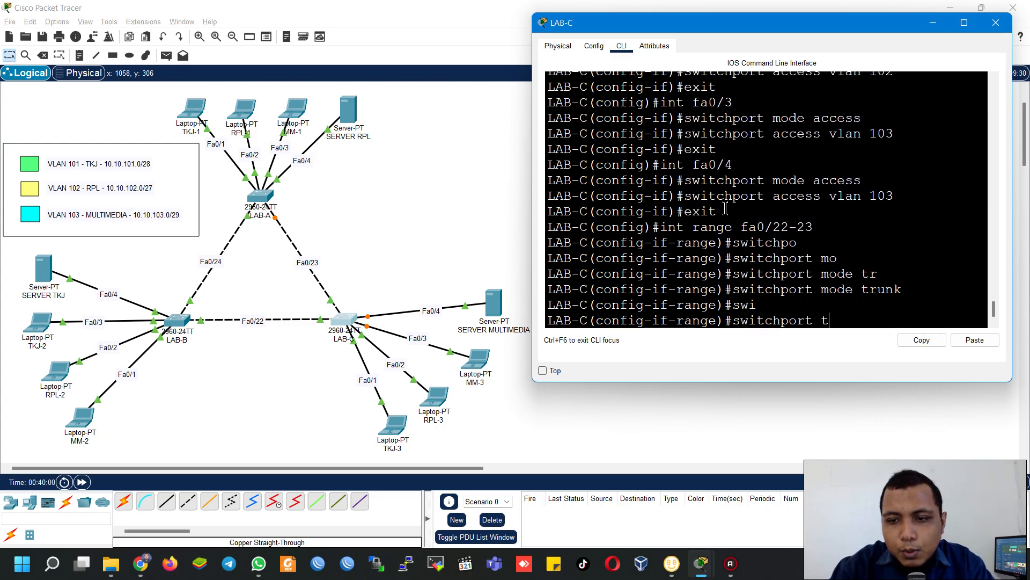
text(r)
key(Tab)
text(al)
key(Tab)
text(v)
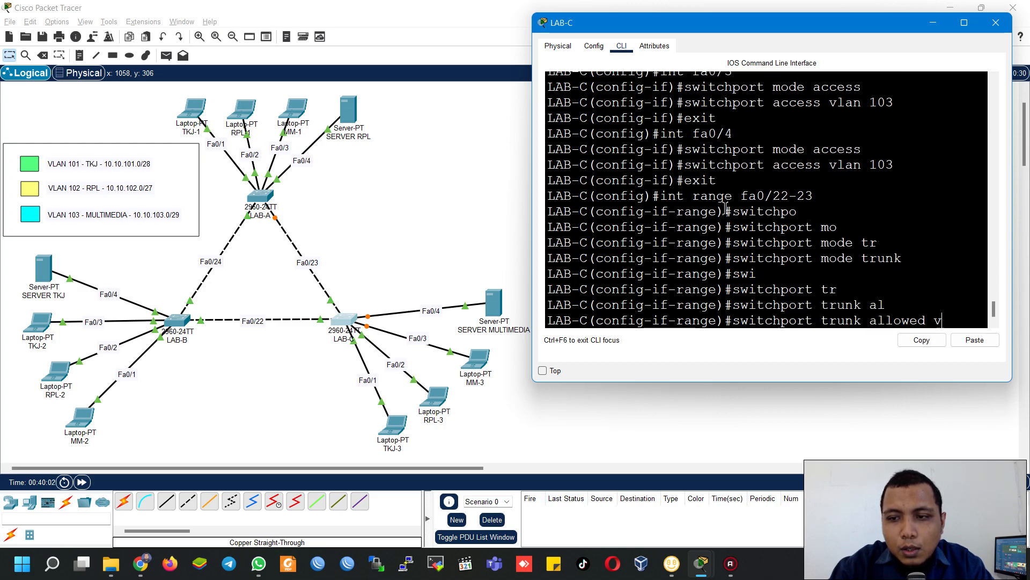
text(l)
key(Tab)
text(101,)
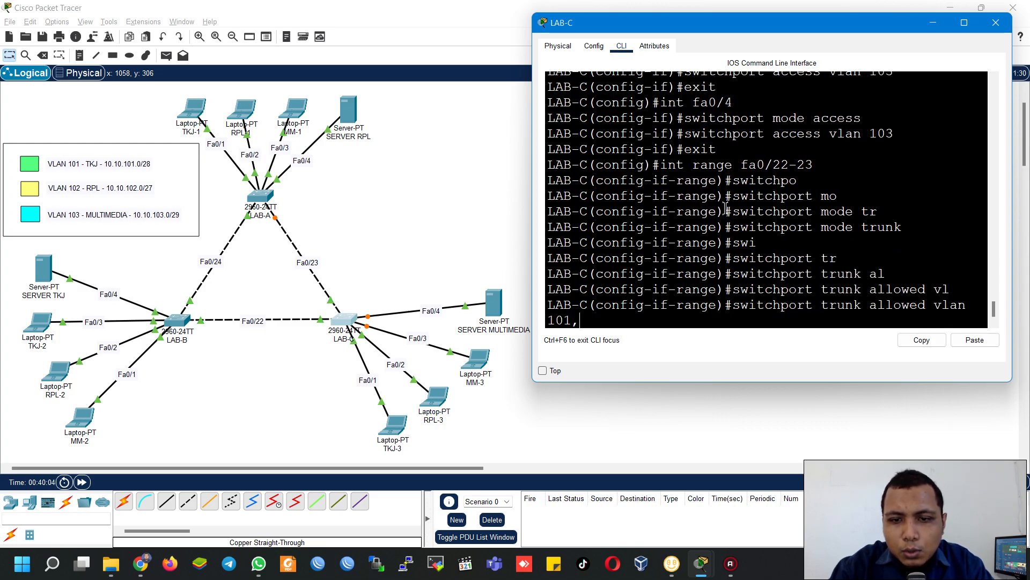
text(102,103)
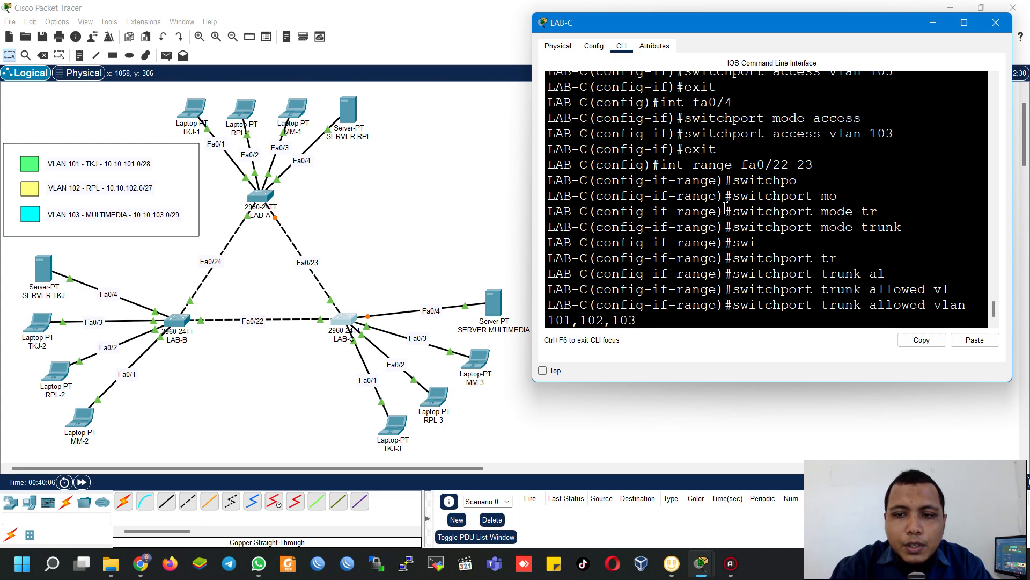
key(Return)
text(exit)
key(Return)
key(Return)
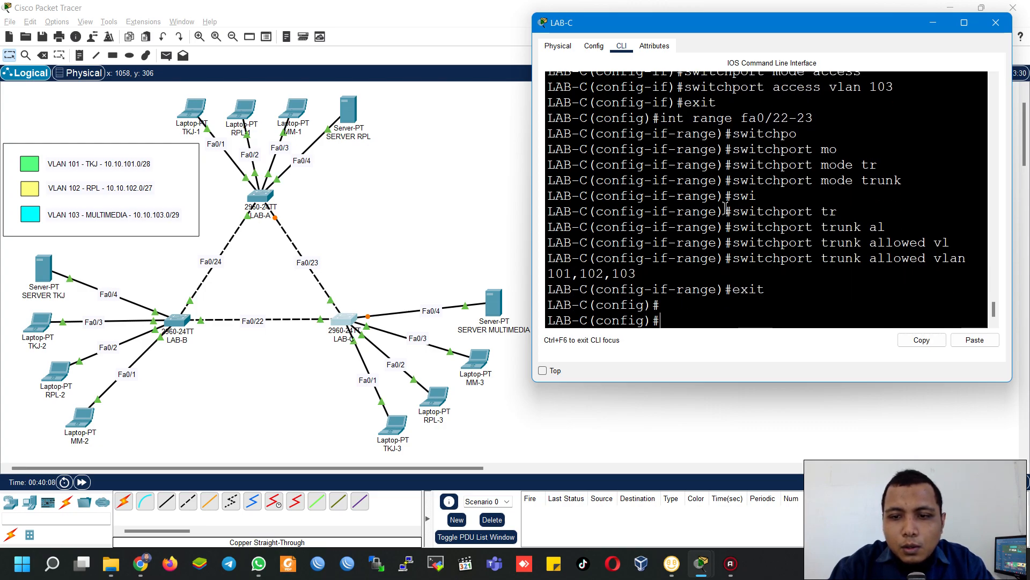
Show LAB-C's VLAN table and check the port assignments of VLANs 101, 102 and 103, finishing with the switch window closed
text(do sh)
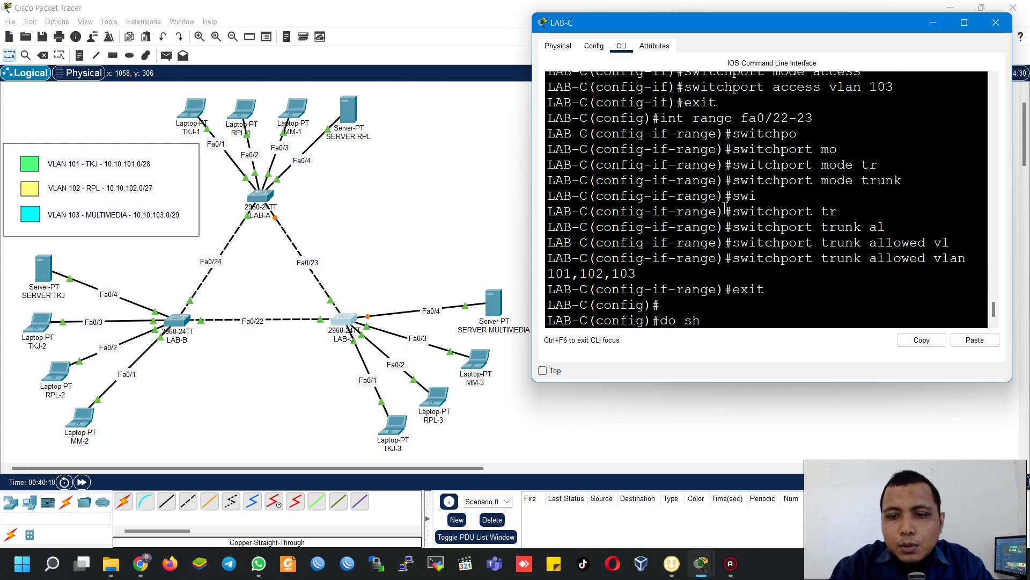
text(ow vlan)
key(Return)
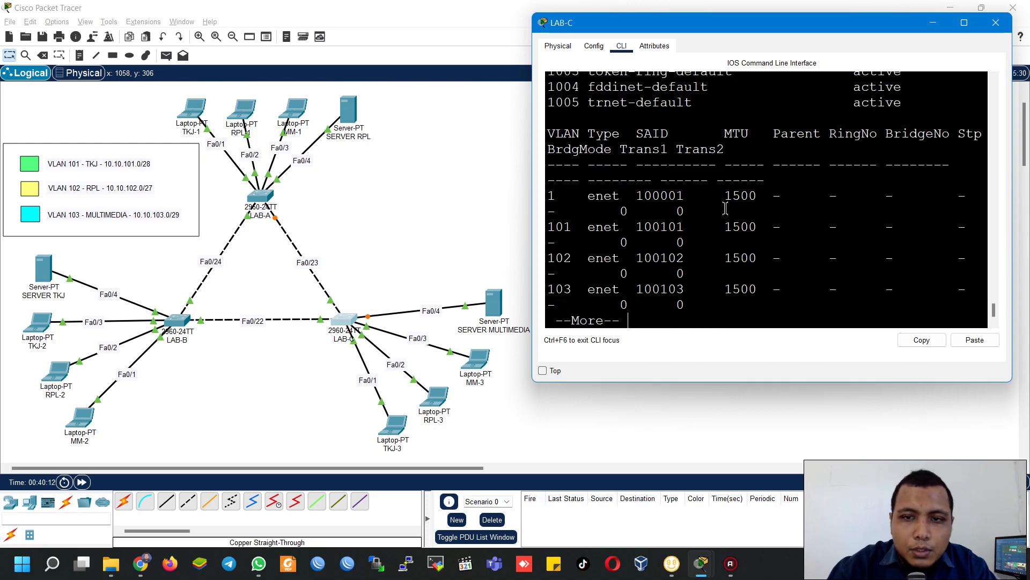
scroll(726, 210, up, 3)
scroll(726, 209, up, 2)
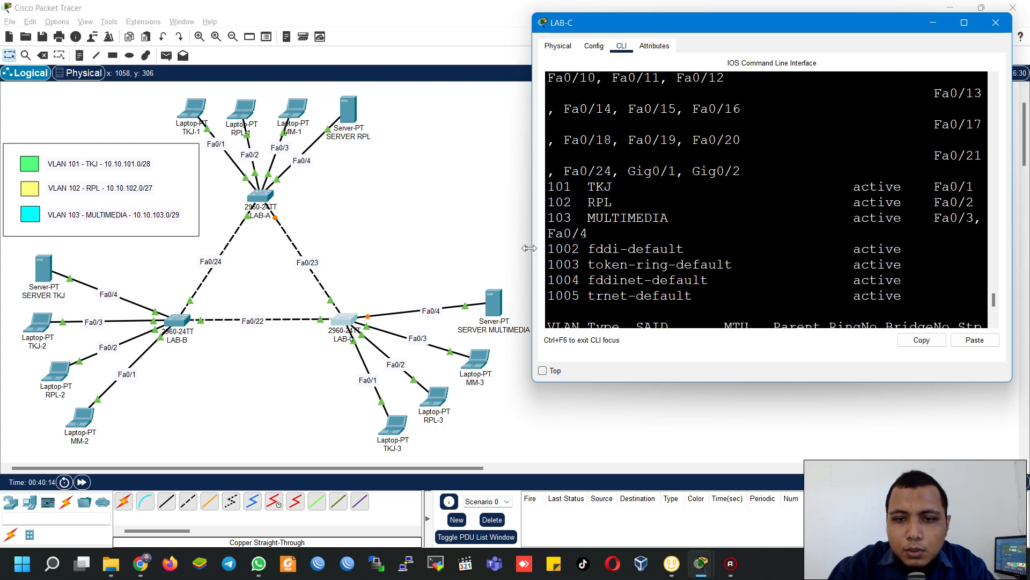
drag(529, 248, 477, 248)
scroll(645, 218, up, 1)
triple_click(552, 177)
double_click(555, 194)
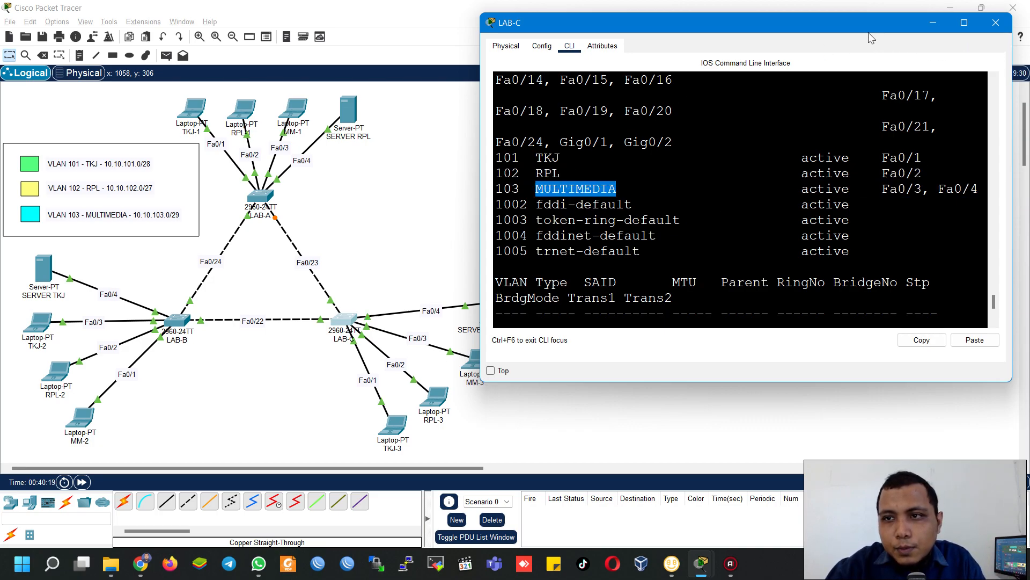
drag(865, 20, 874, 64)
click(1006, 66)
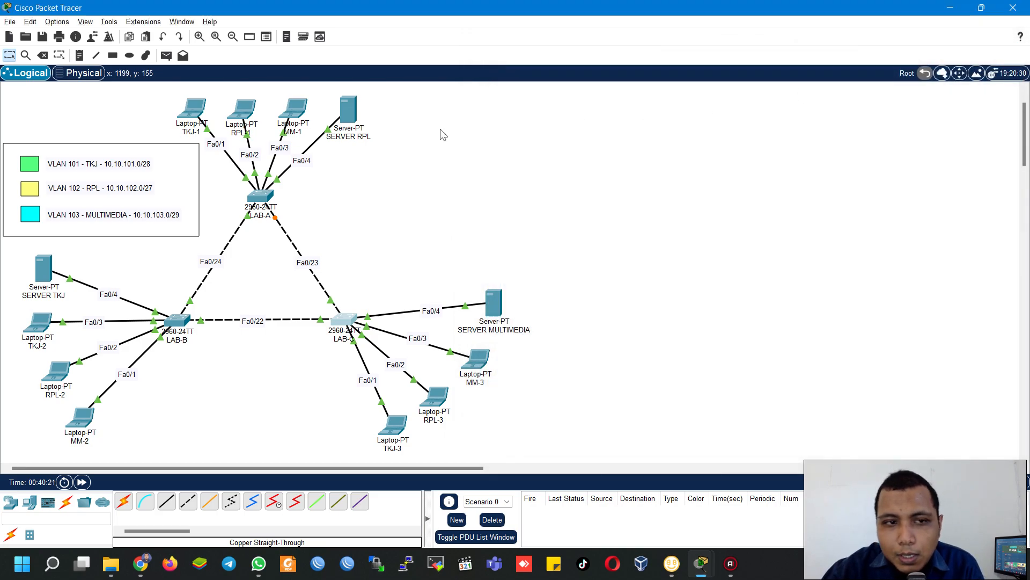
Open the IP configuration of laptop TKJ-1 and set its IPv4 addressing to DHCP
click(191, 110)
drag(412, 98, 617, 64)
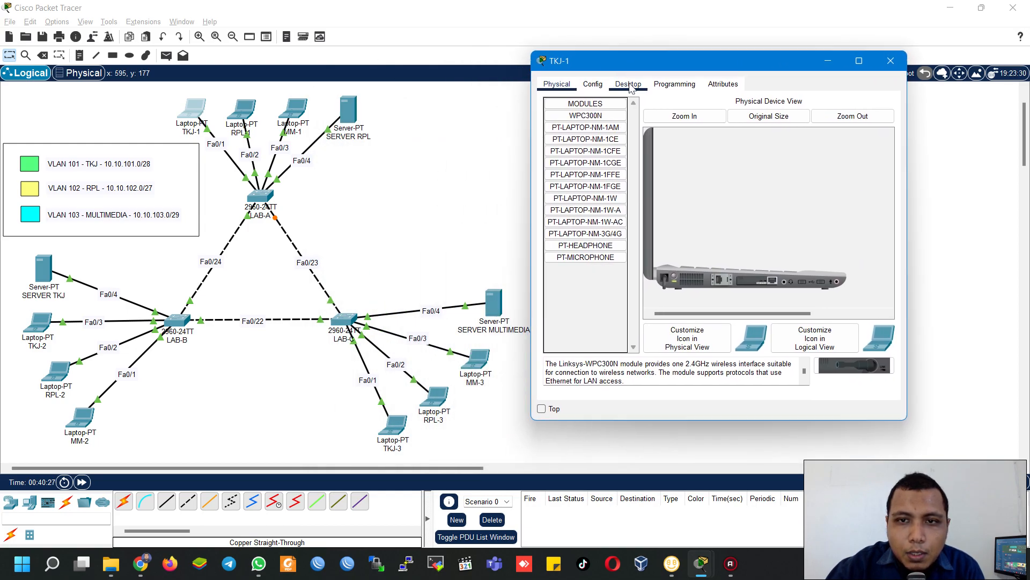
click(629, 85)
click(596, 139)
click(572, 149)
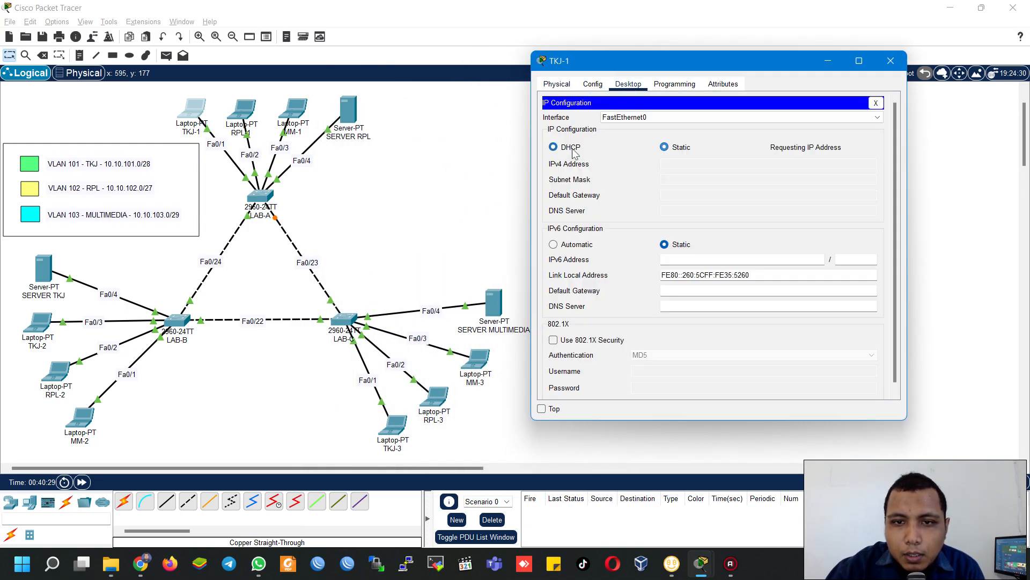
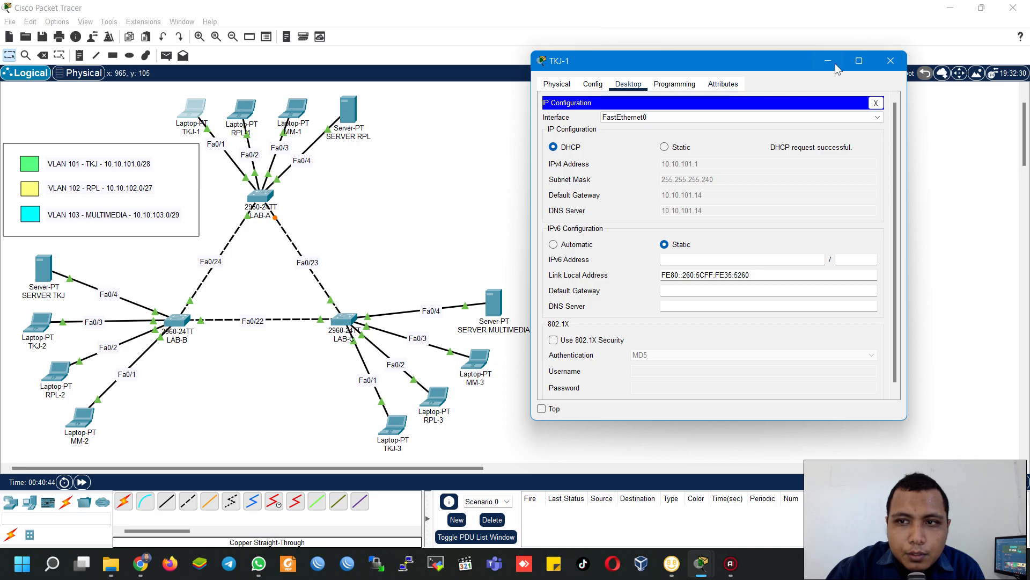
Open the IP configuration of laptop RPL-1 and set its IPv4 addressing to DHCP
click(240, 115)
click(425, 112)
click(368, 161)
click(358, 177)
drag(442, 91, 604, 88)
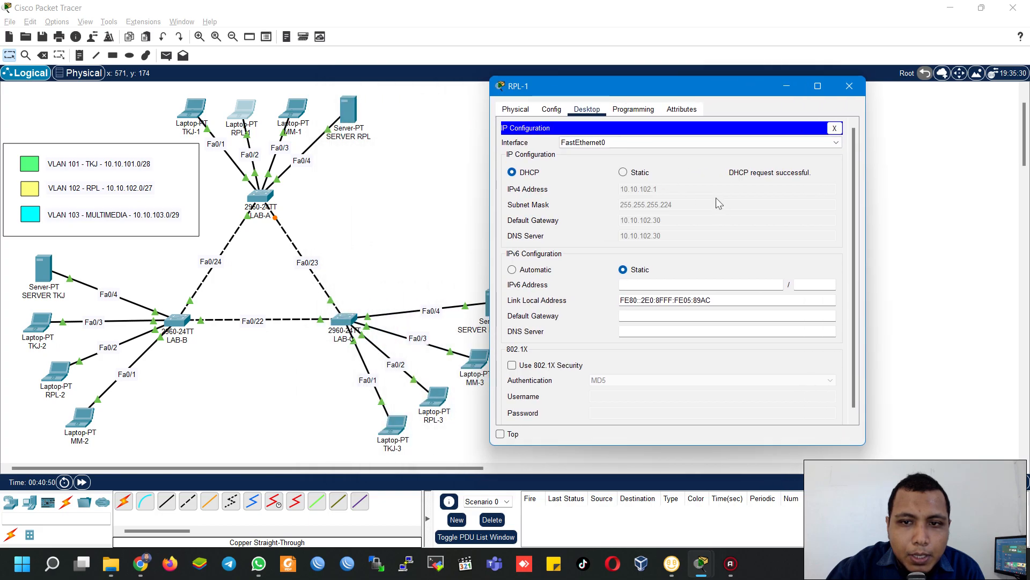
Set laptop MM-1's IPv4 addressing to DHCP and close its window
click(291, 113)
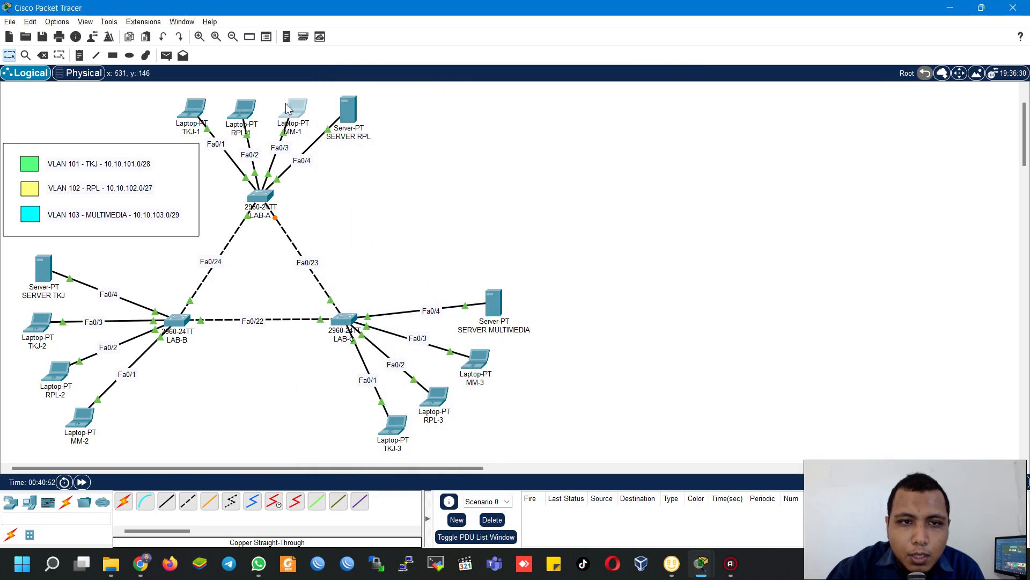
click(432, 116)
click(375, 158)
click(375, 175)
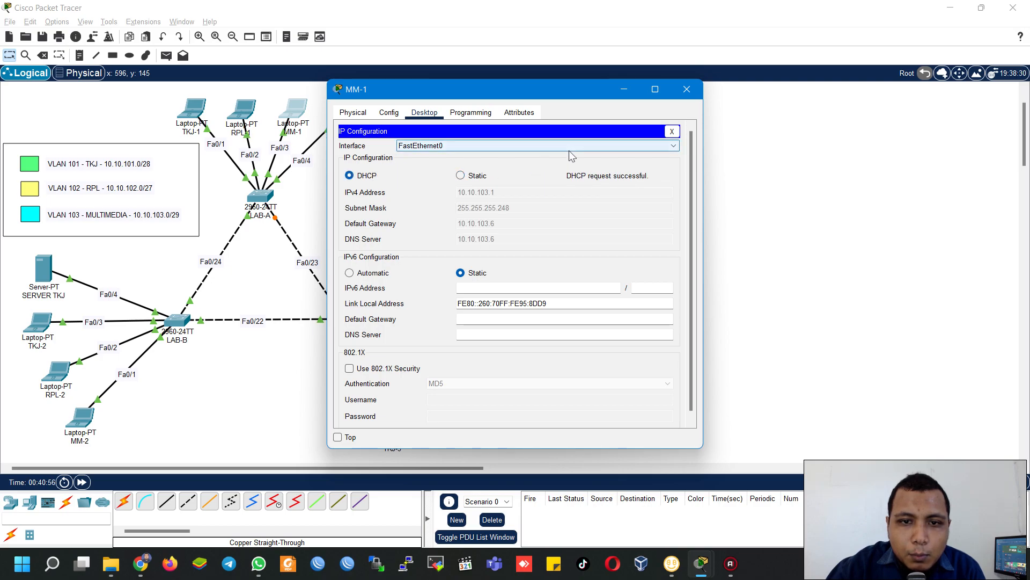
click(687, 90)
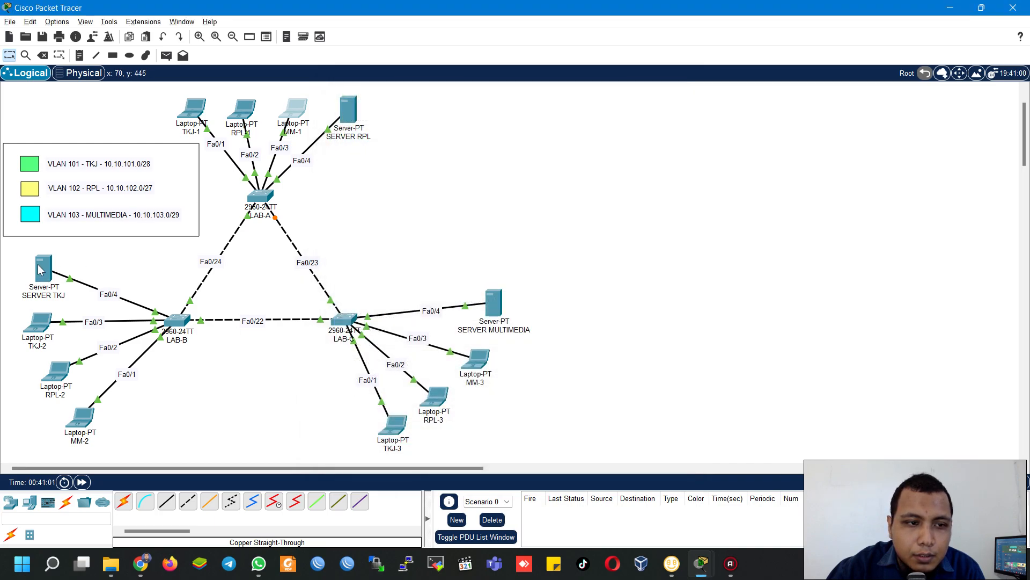
Set laptop TKJ-2's IPv4 addressing to DHCP and close its window
click(38, 323)
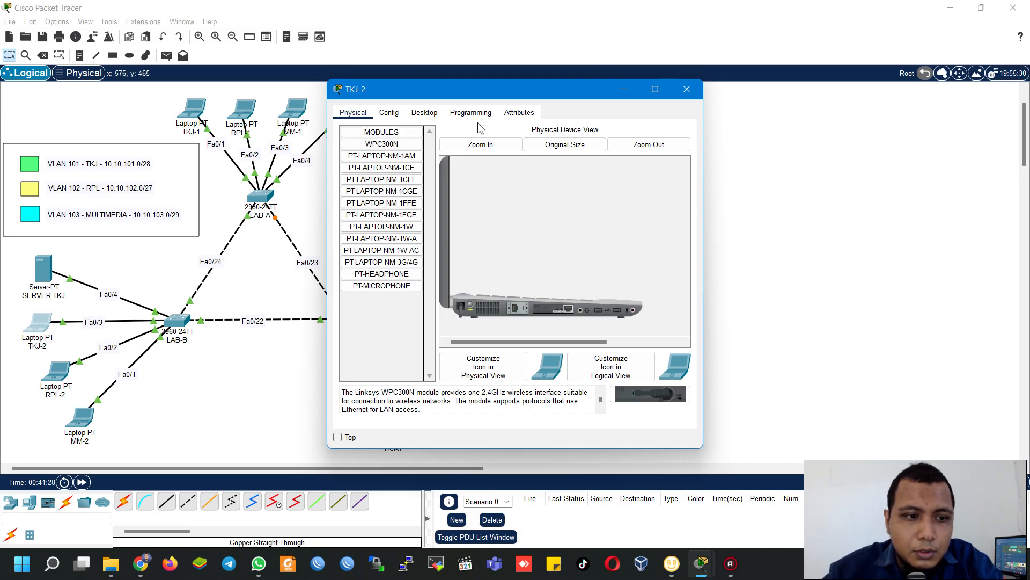
click(424, 112)
click(386, 174)
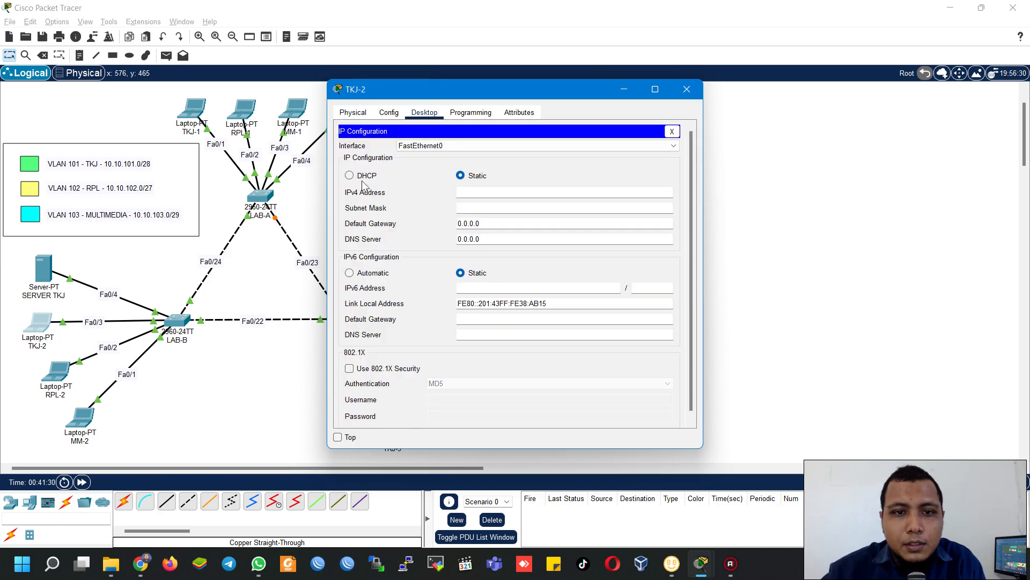
click(366, 178)
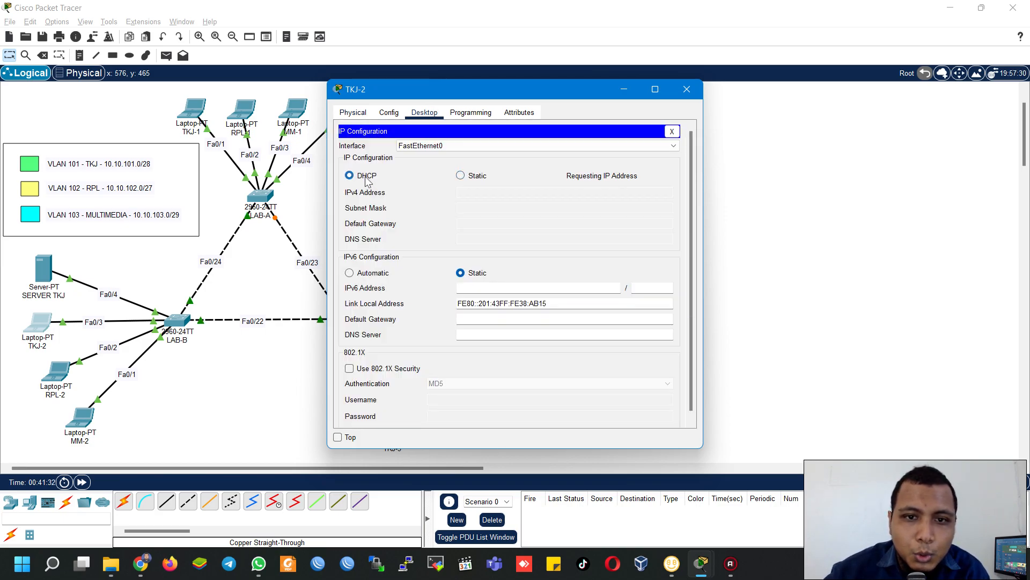
click(687, 89)
Set laptop RPL-2's IPv4 addressing to DHCP and close its window
click(64, 377)
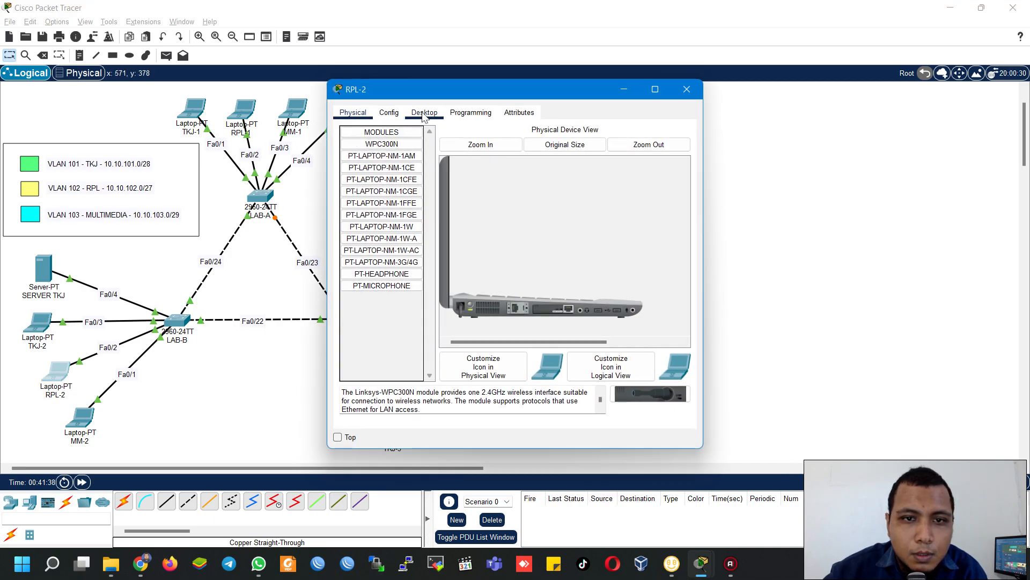
click(424, 114)
click(382, 156)
click(358, 175)
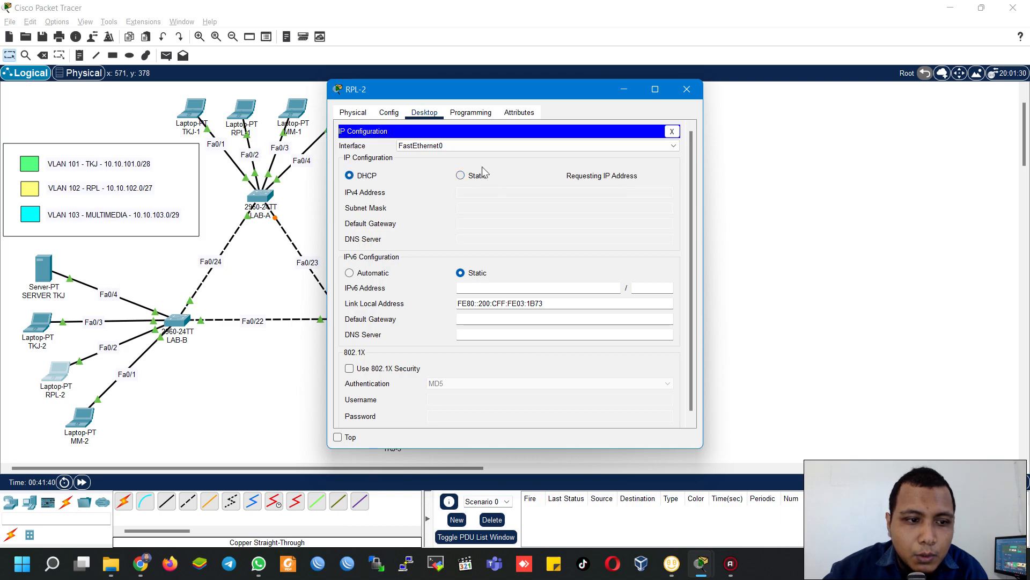
click(687, 89)
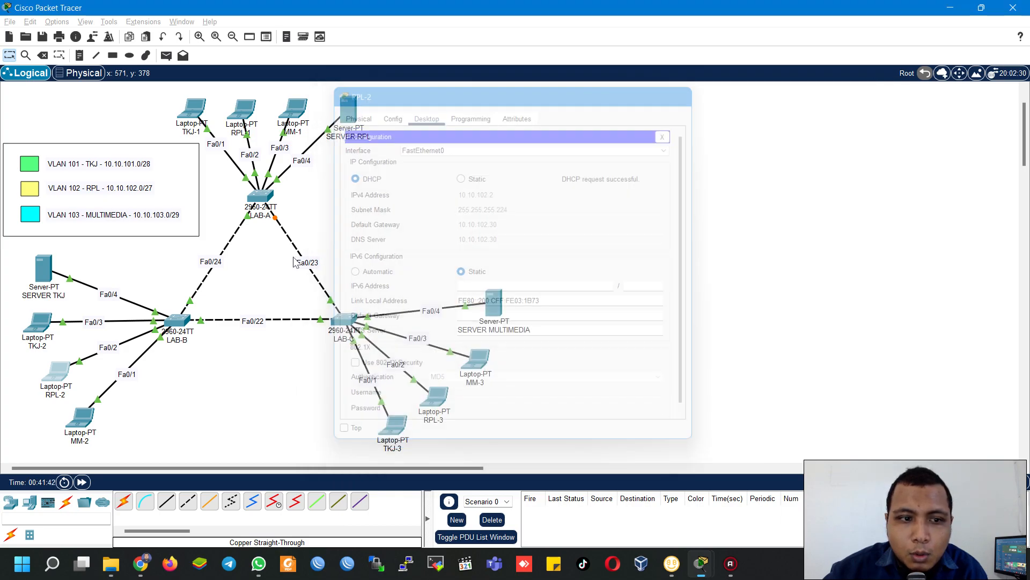
Set laptop MM-2's IPv4 addressing to DHCP and close its window
click(78, 422)
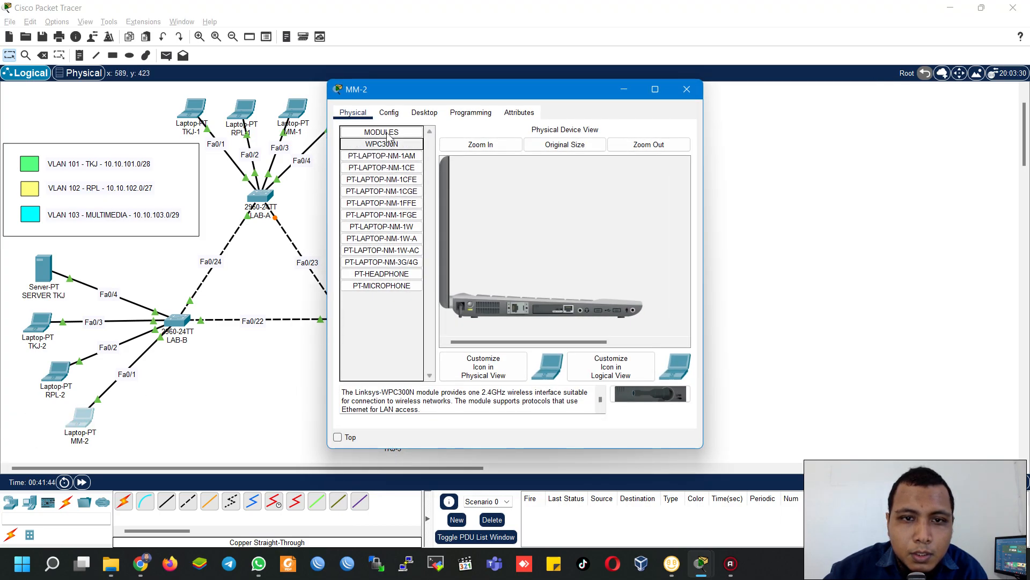
click(418, 114)
click(367, 171)
click(350, 176)
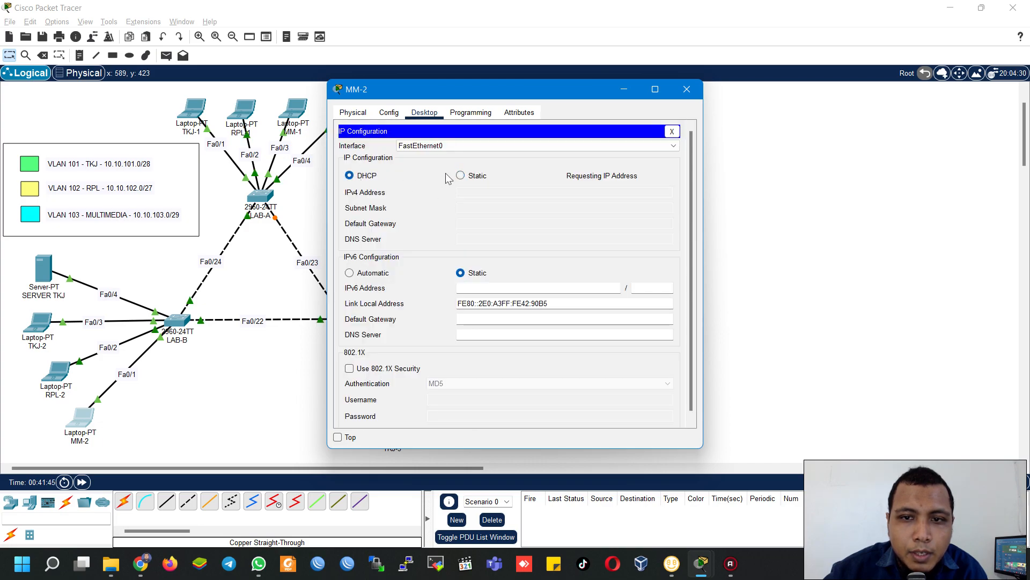
drag(521, 93, 656, 67)
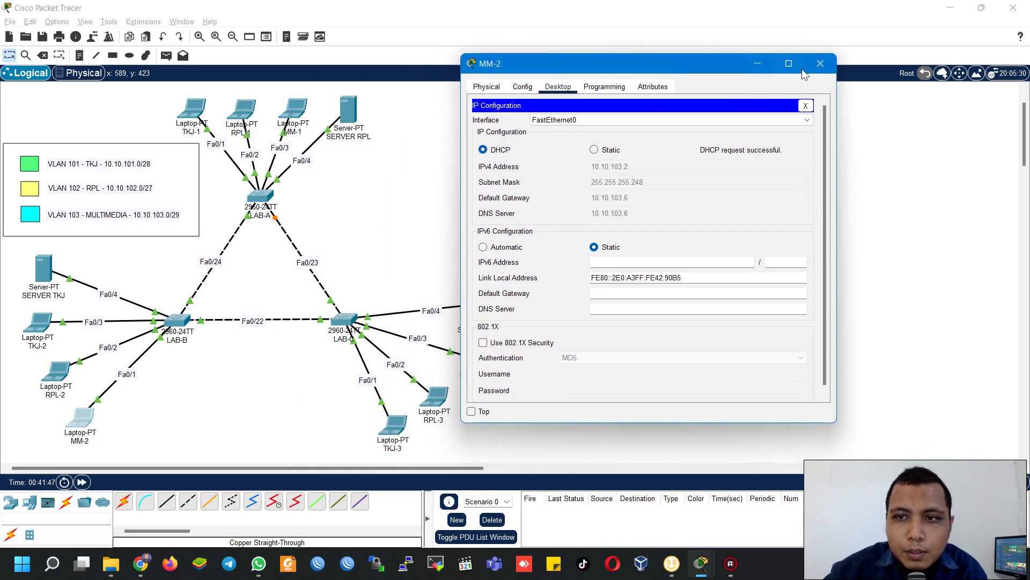
click(820, 64)
Set laptop TKJ-3's IPv4 addressing to DHCP and close its window
click(395, 425)
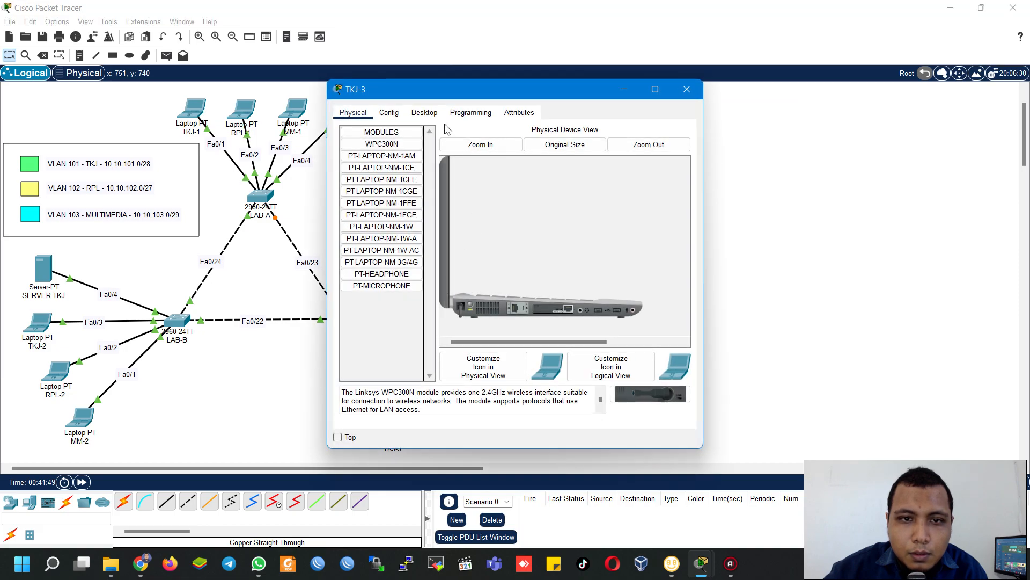
click(425, 112)
click(397, 158)
click(349, 175)
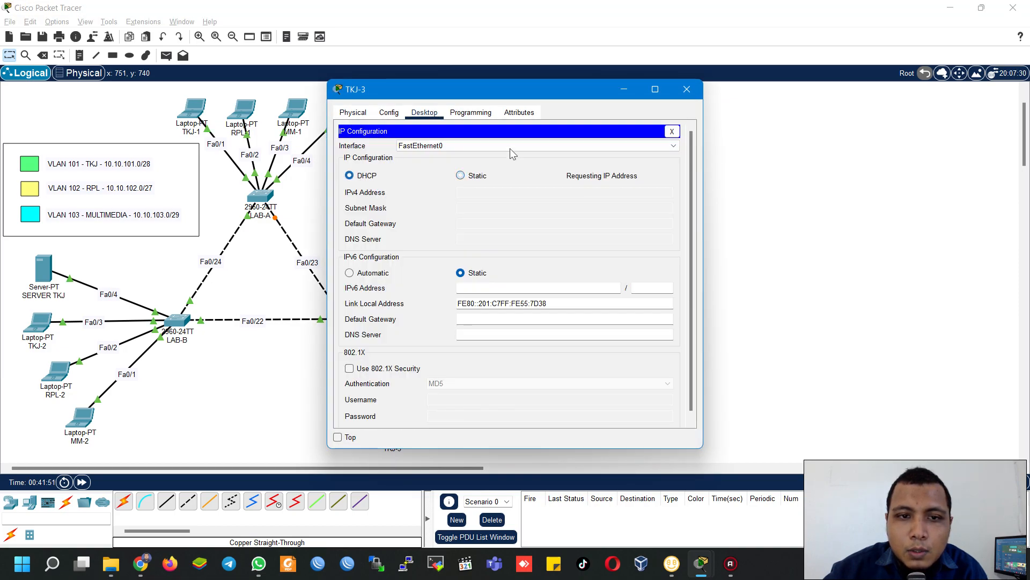
drag(566, 83, 736, 49)
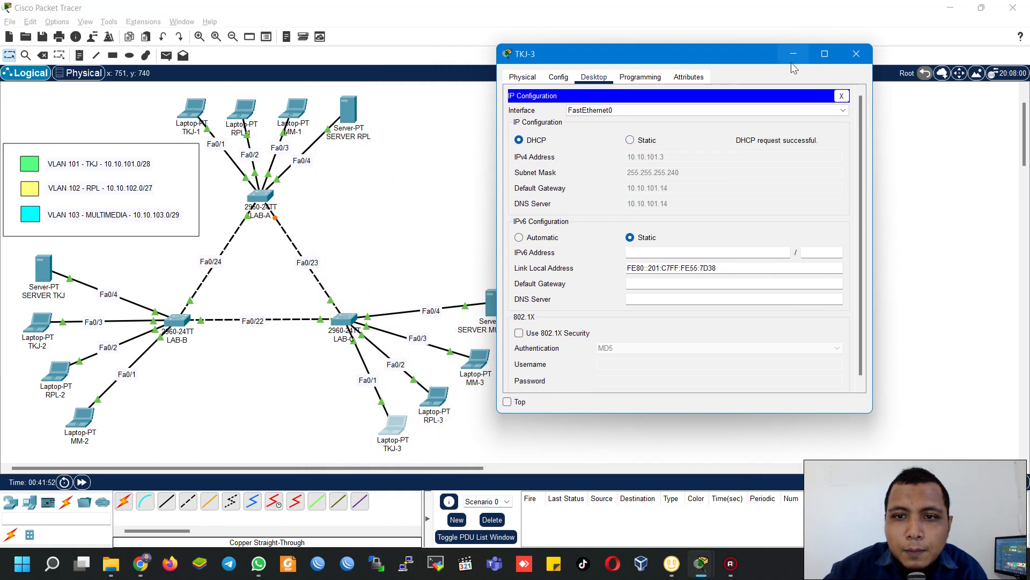
click(857, 54)
Set laptop RPL-3's IPv4 addressing to DHCP and close its window
click(434, 396)
click(425, 113)
click(358, 167)
click(349, 176)
drag(583, 90, 793, 62)
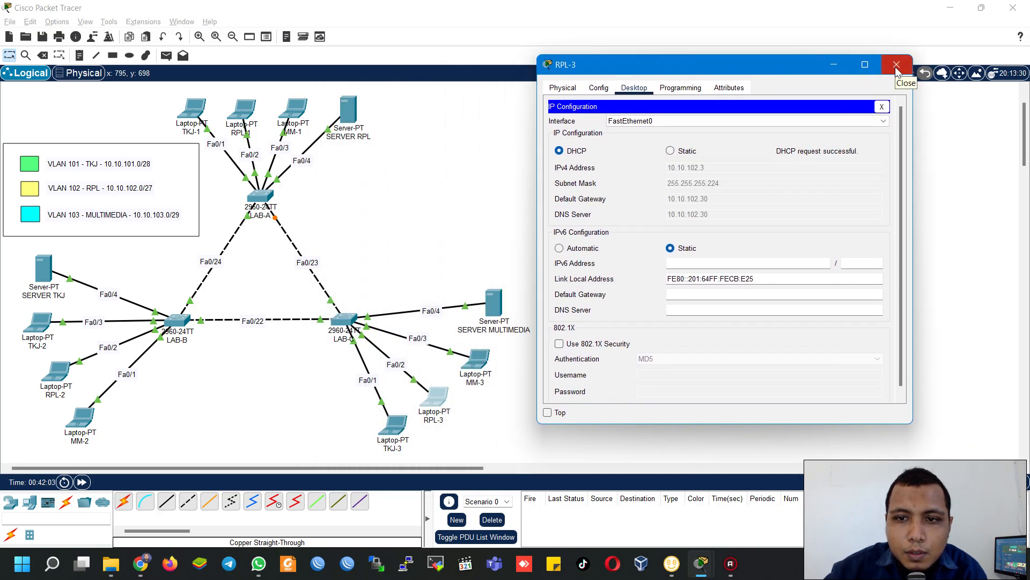
click(896, 64)
Set laptop MM-3's IPv4 addressing to DHCP and close its window
click(476, 362)
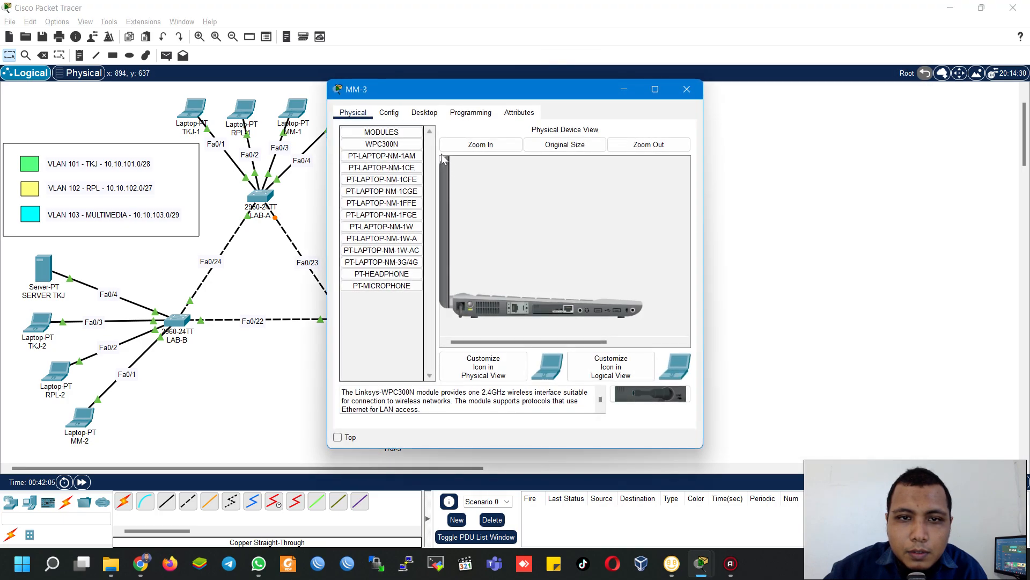
click(425, 114)
click(358, 167)
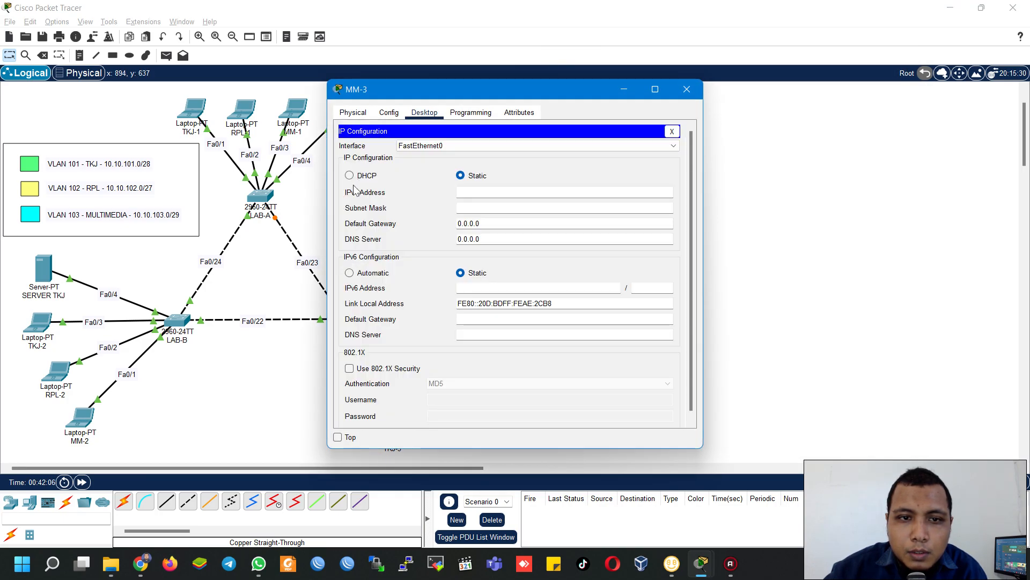
click(350, 176)
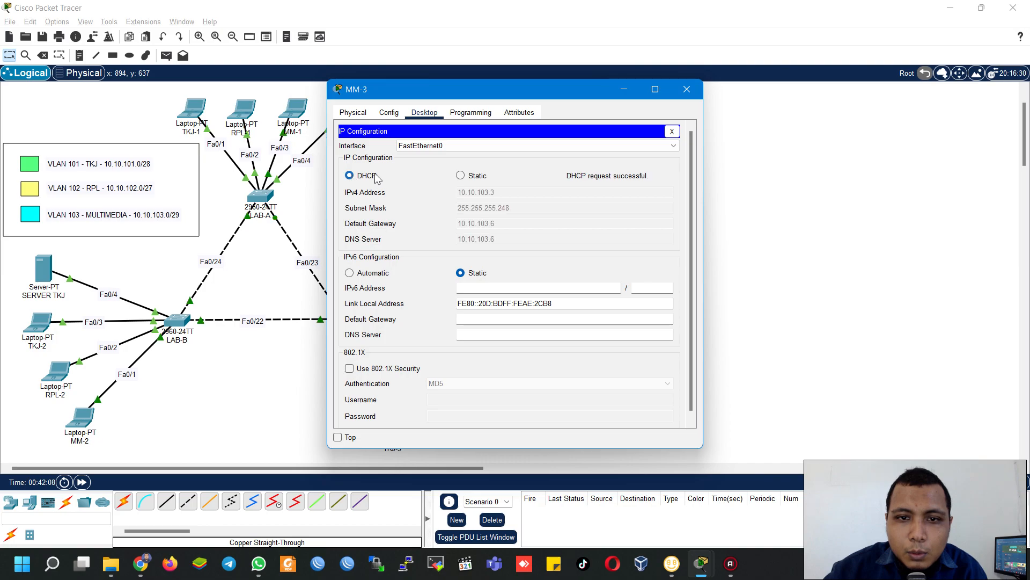
drag(539, 98, 757, 75)
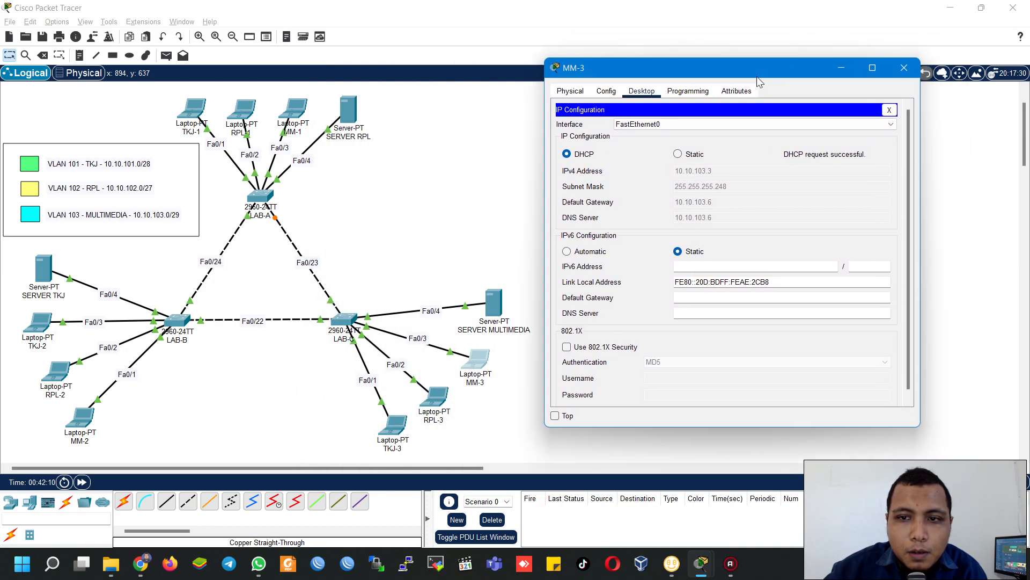
click(904, 67)
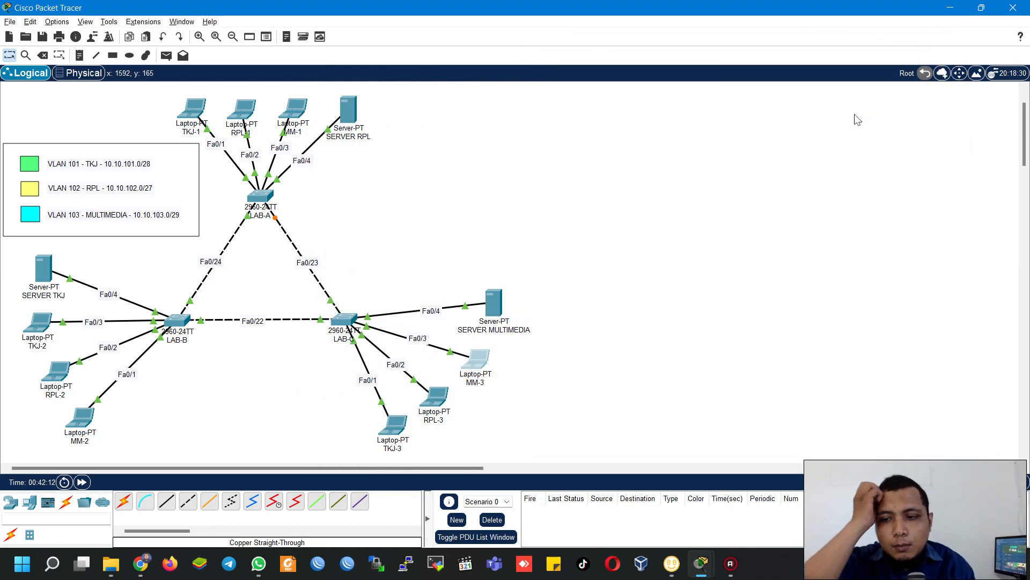
Switch to simulation mode and restrict the visible event types to ICMP only
click(1002, 486)
click(986, 469)
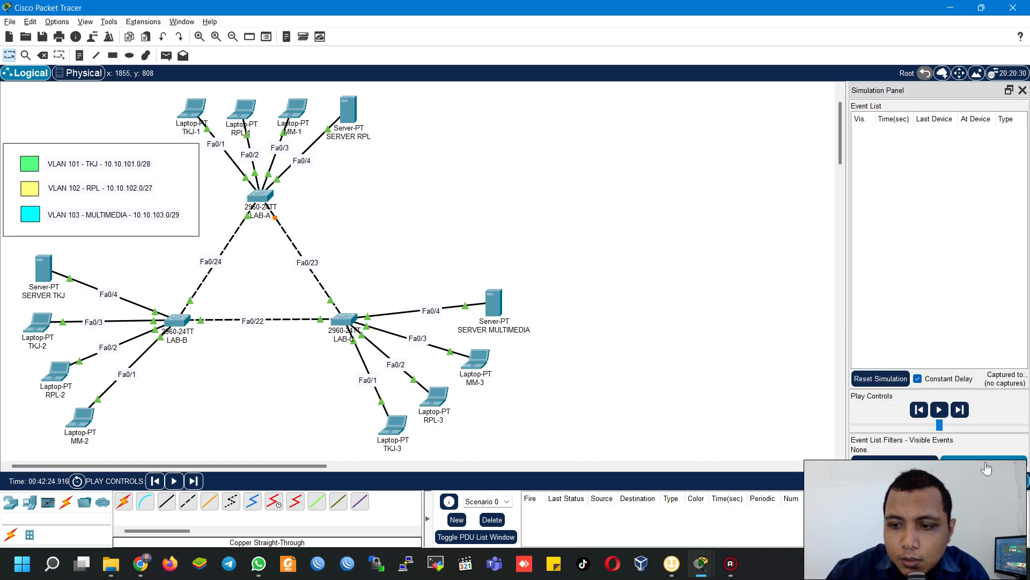
click(914, 465)
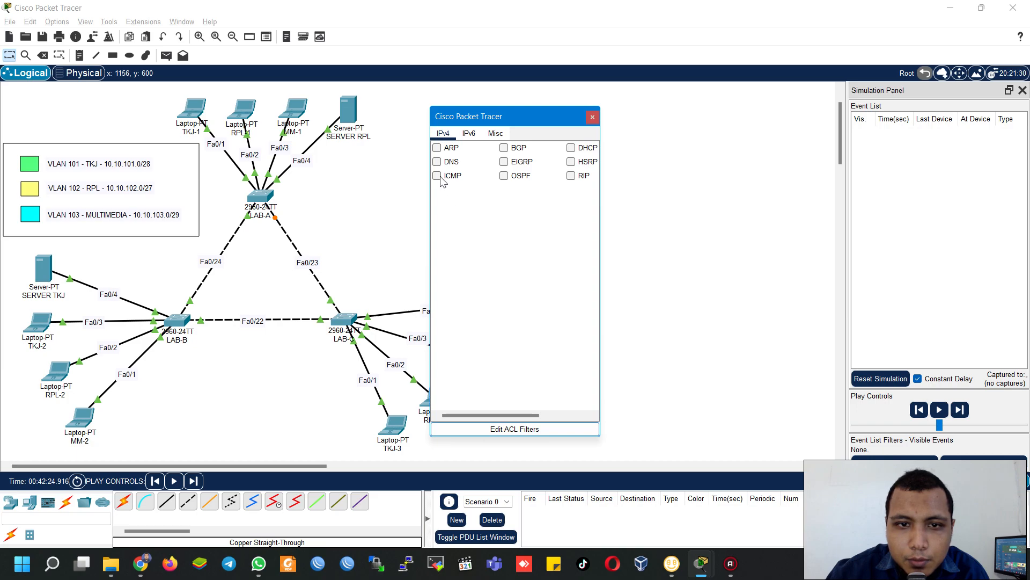
click(591, 117)
Add a simple PDU from laptop TKJ-2 to laptop TKJ-1
click(166, 55)
click(46, 324)
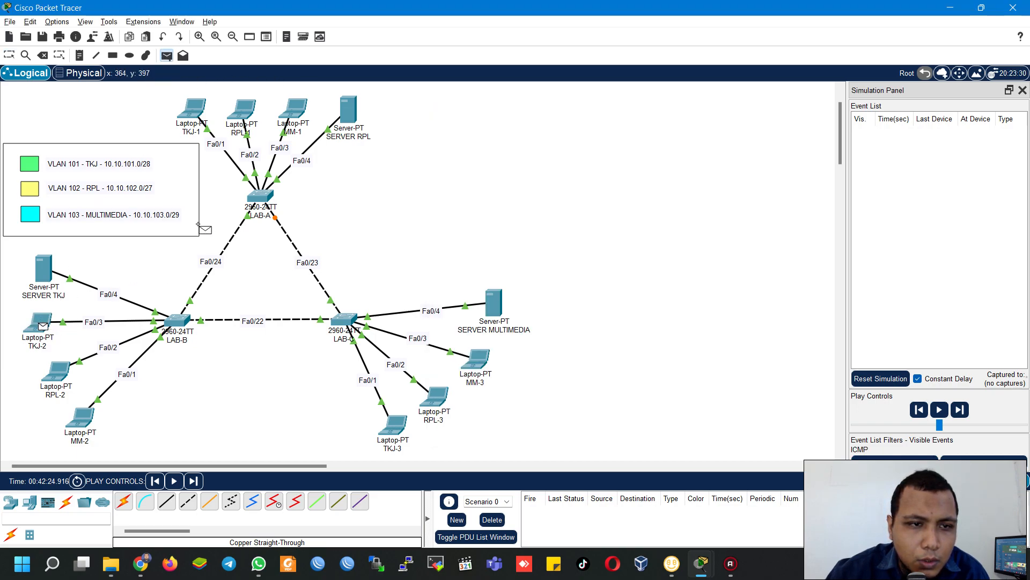
click(196, 109)
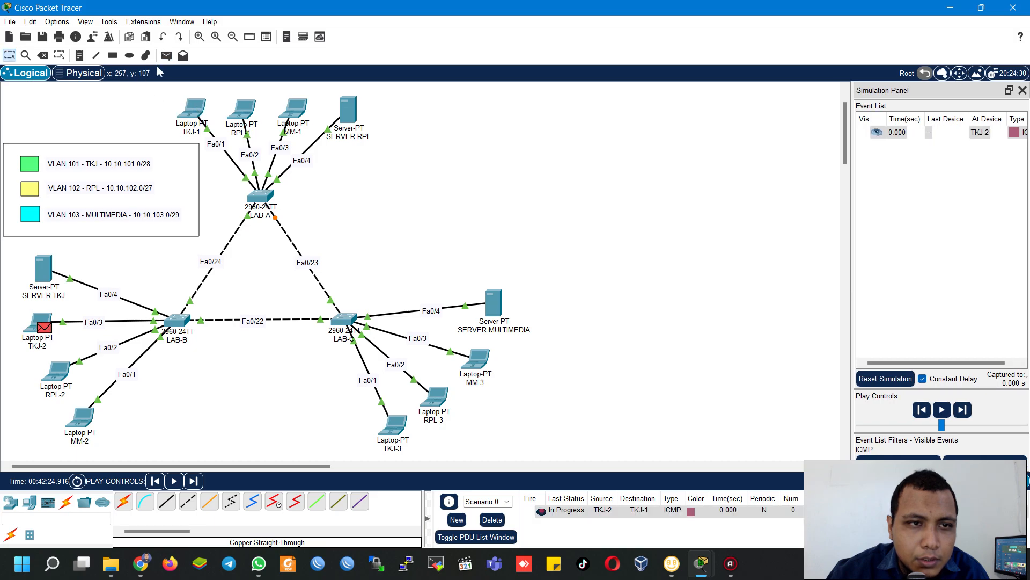
Add simple PDUs from laptop RPL-2 to RPL-1 and from laptop MM-1 to MM-2
click(56, 374)
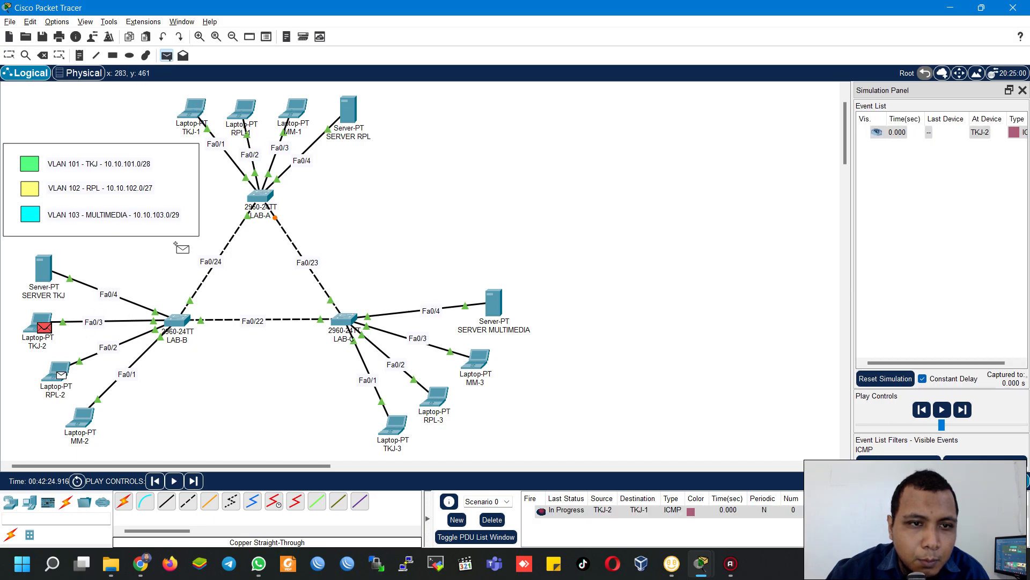
click(241, 114)
click(296, 110)
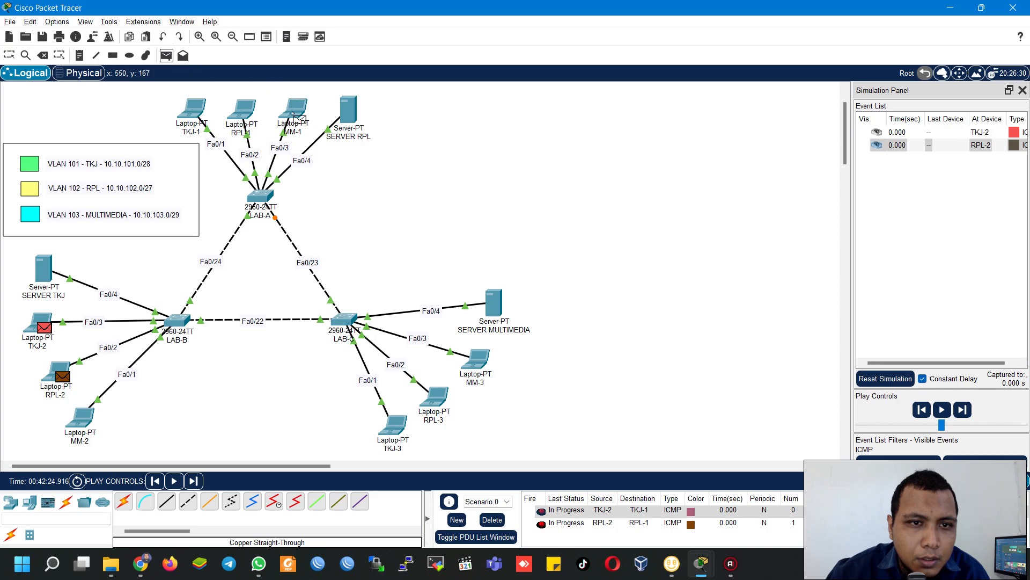
click(81, 421)
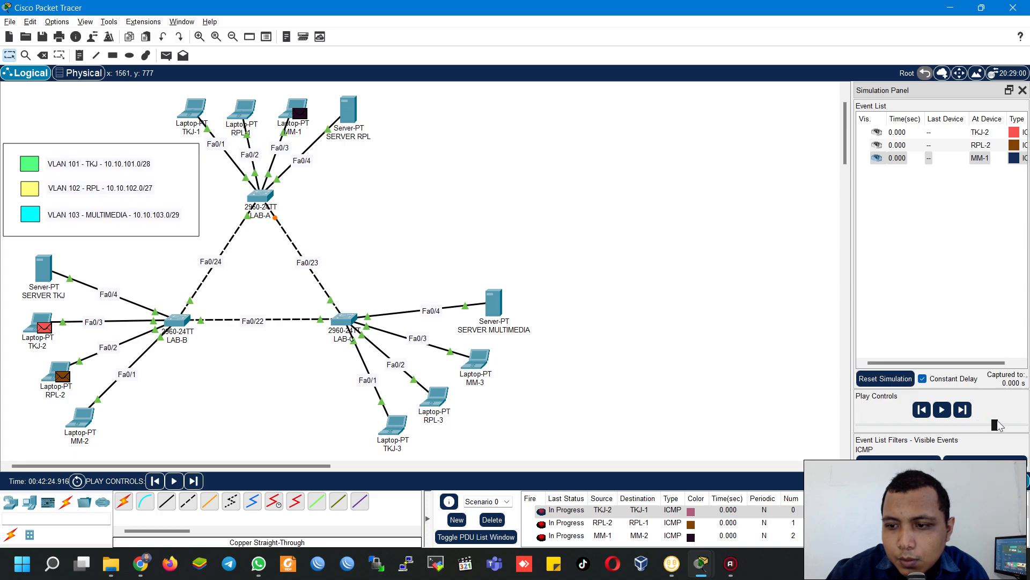
Play the simulation with a widened simulation panel, then clear the event list and delete the current PDU scenario
click(941, 409)
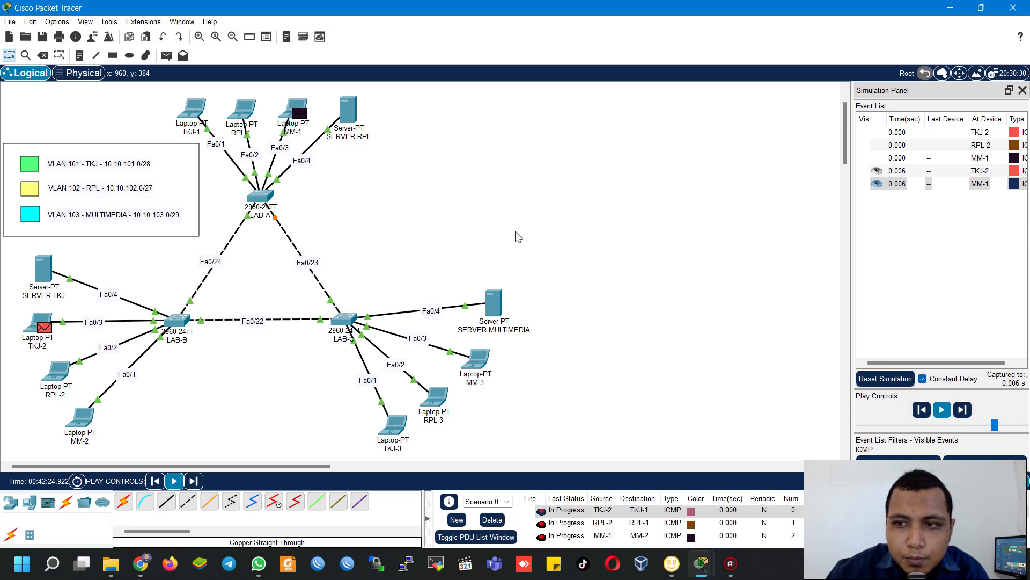
drag(851, 229, 737, 226)
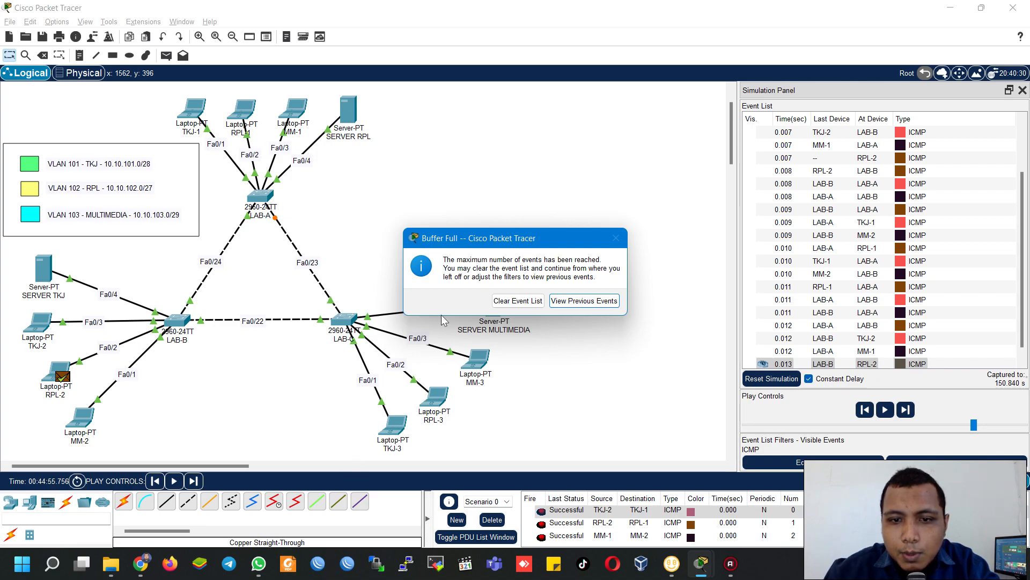
click(517, 301)
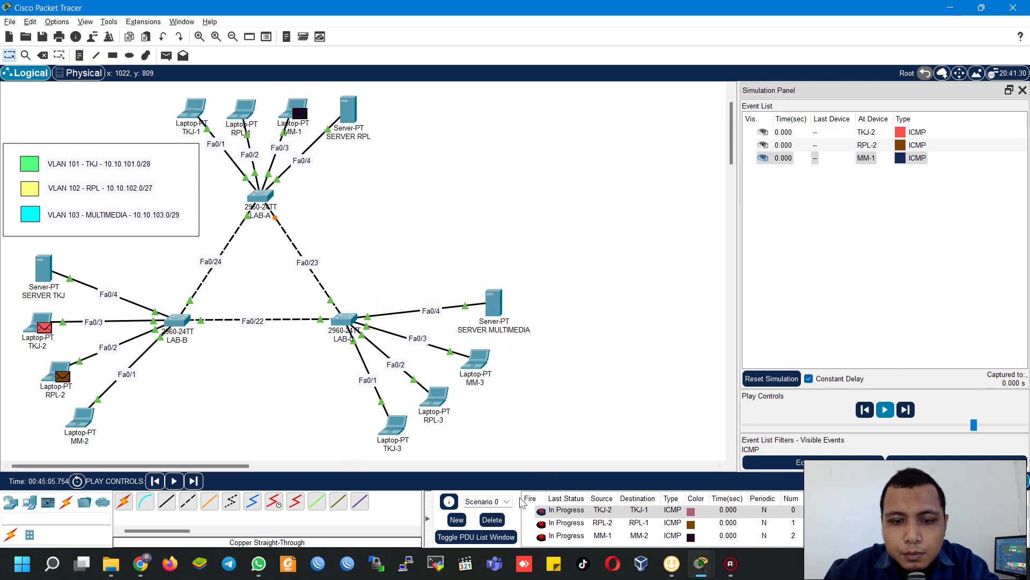
click(492, 520)
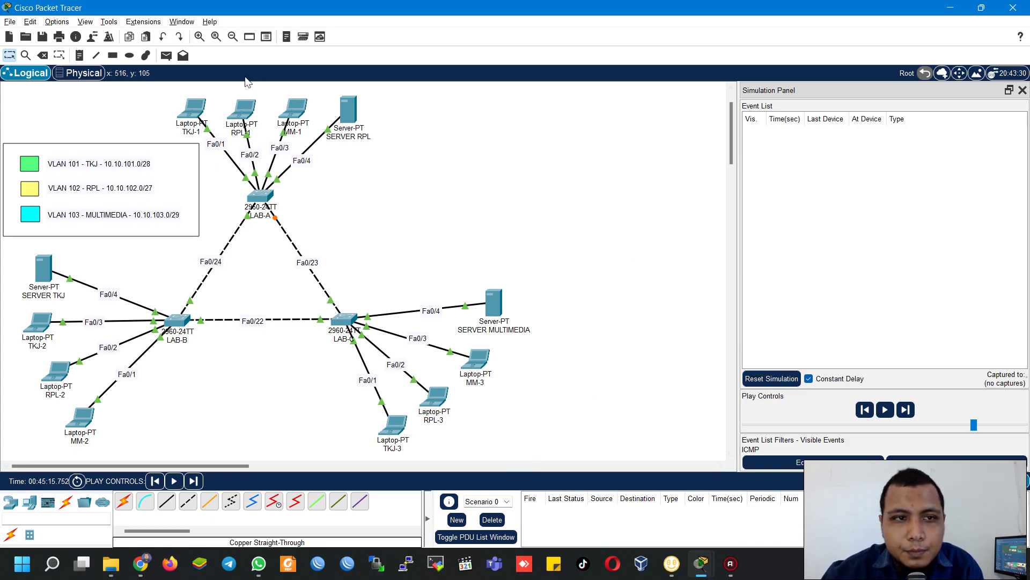
Add simple PDUs from laptop MM-3 to MM-1, from RPL-3 to RPL-1, and from TKJ-3 to TKJ-1
click(168, 57)
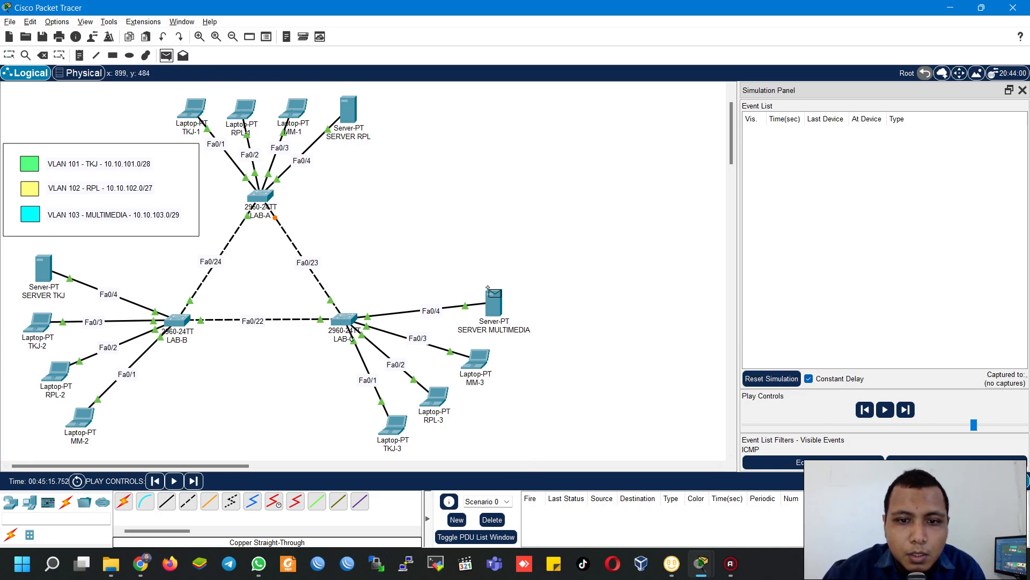
click(479, 361)
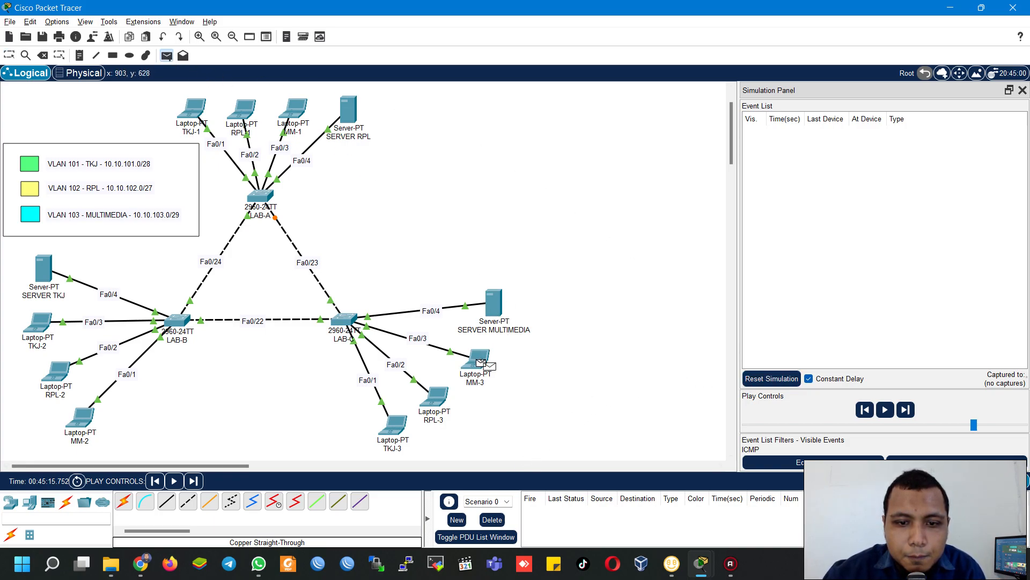
click(298, 117)
click(167, 55)
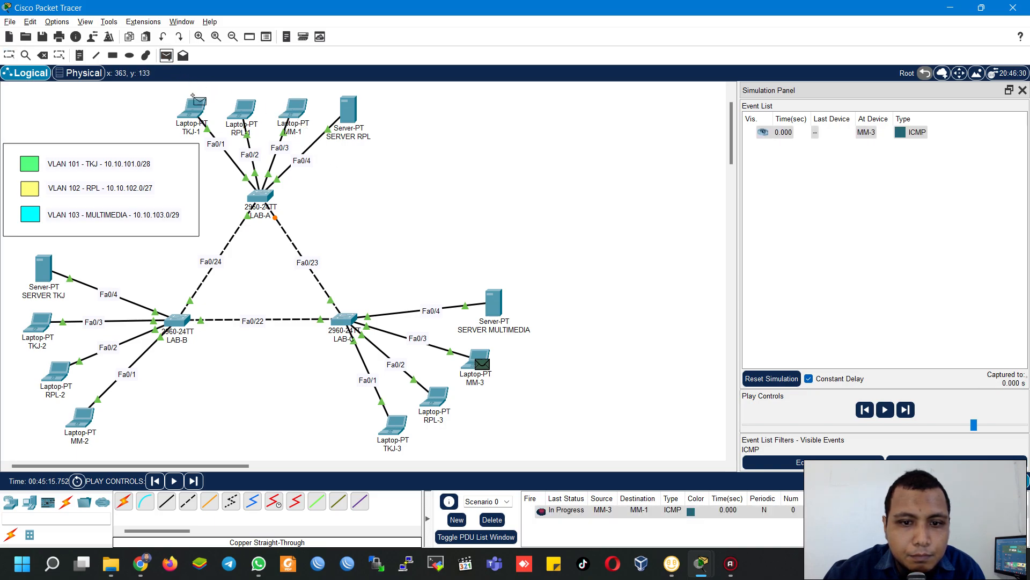
click(436, 396)
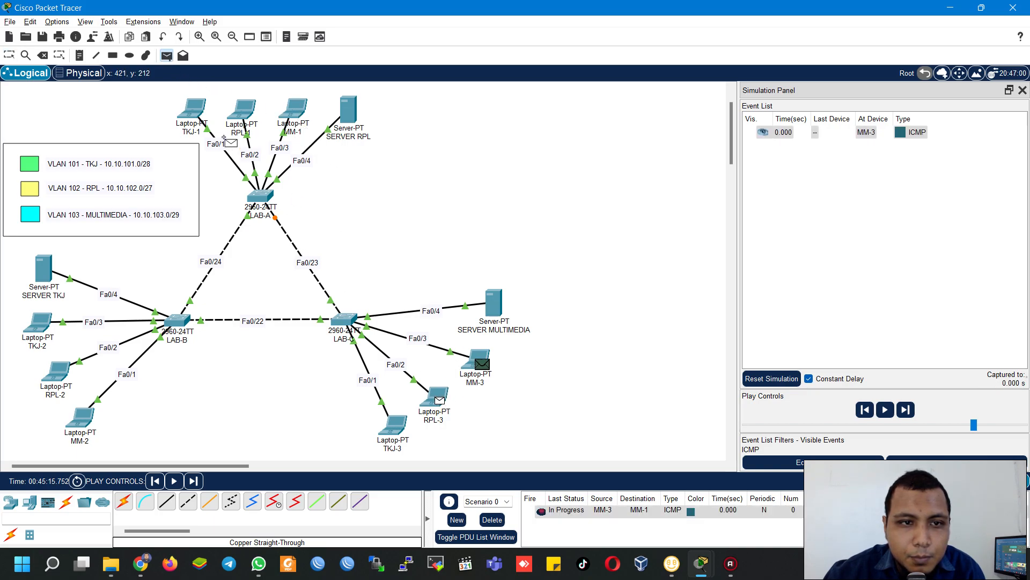
click(244, 112)
click(395, 425)
click(189, 107)
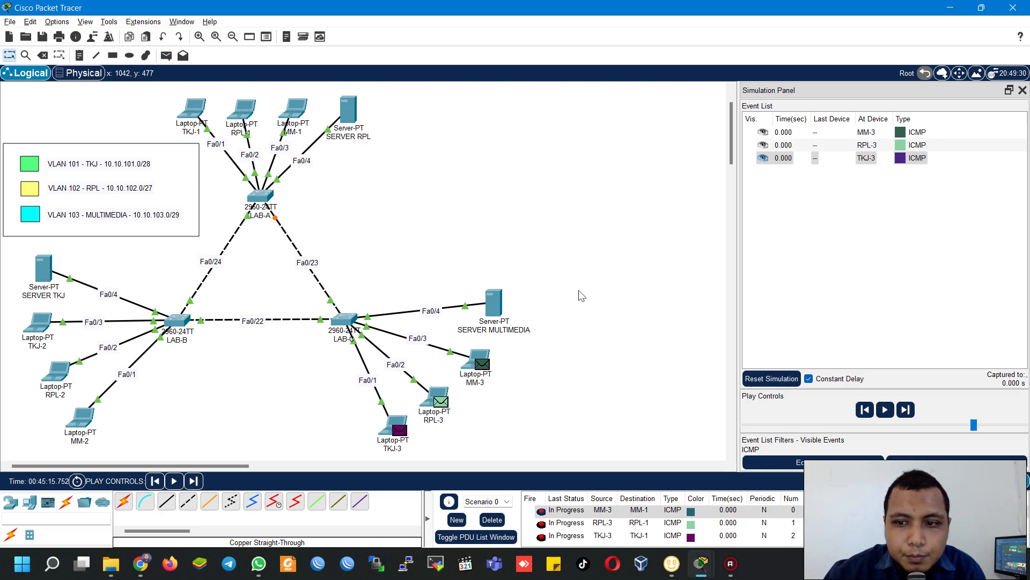
Play the simulation of the three PDUs, clear the full event list and return to realtime mode
click(885, 413)
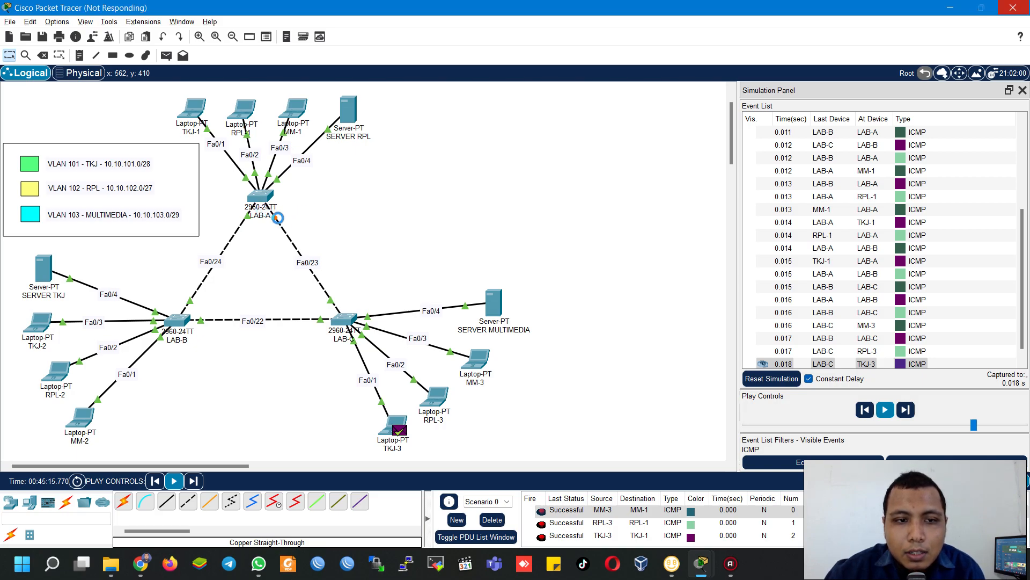
click(496, 301)
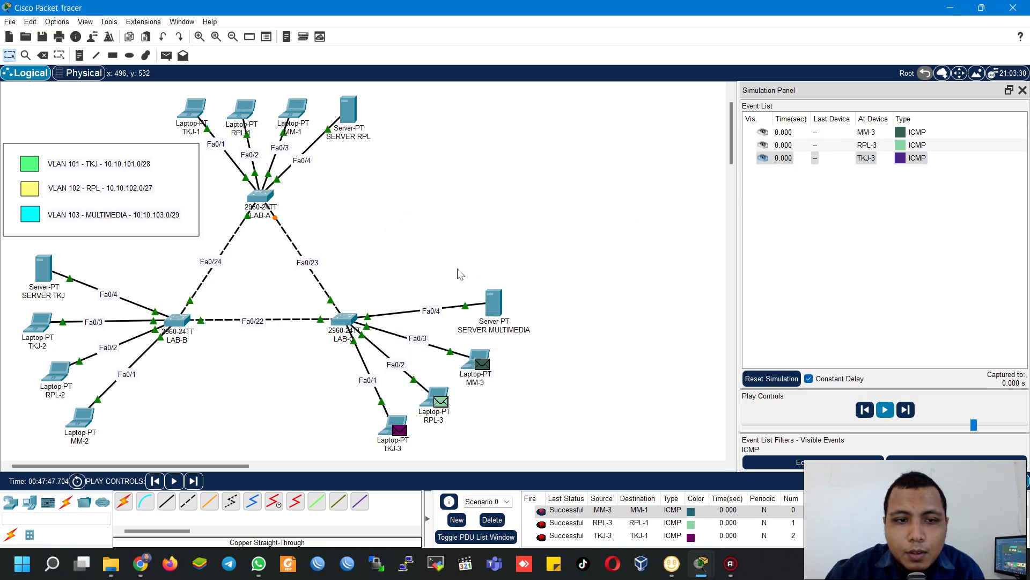
click(939, 485)
Delete the Fa0/24 link between switches LAB-A and LAB-B and fast-forward time to let the network reconverge
key(Delete)
click(201, 284)
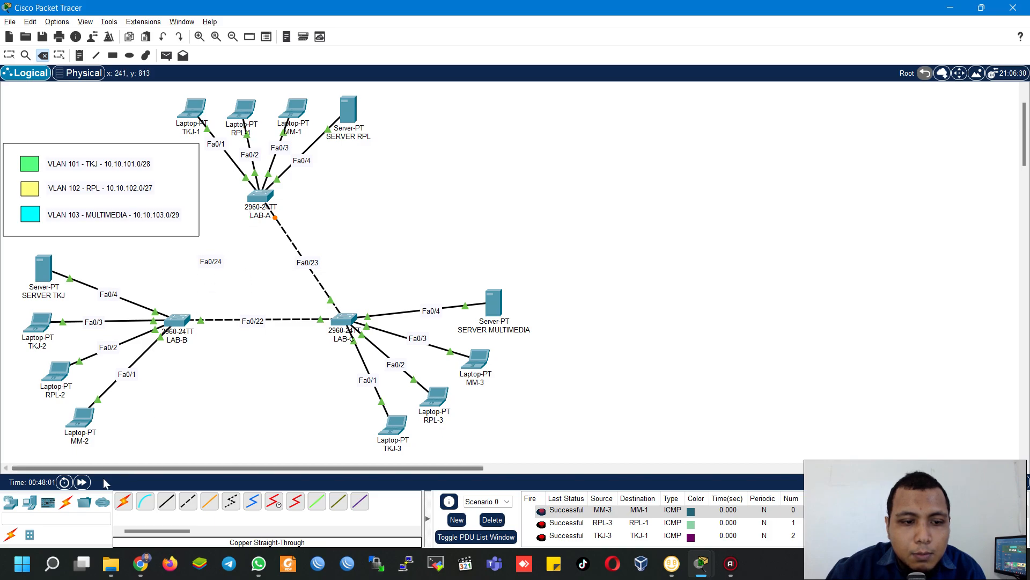
click(82, 482)
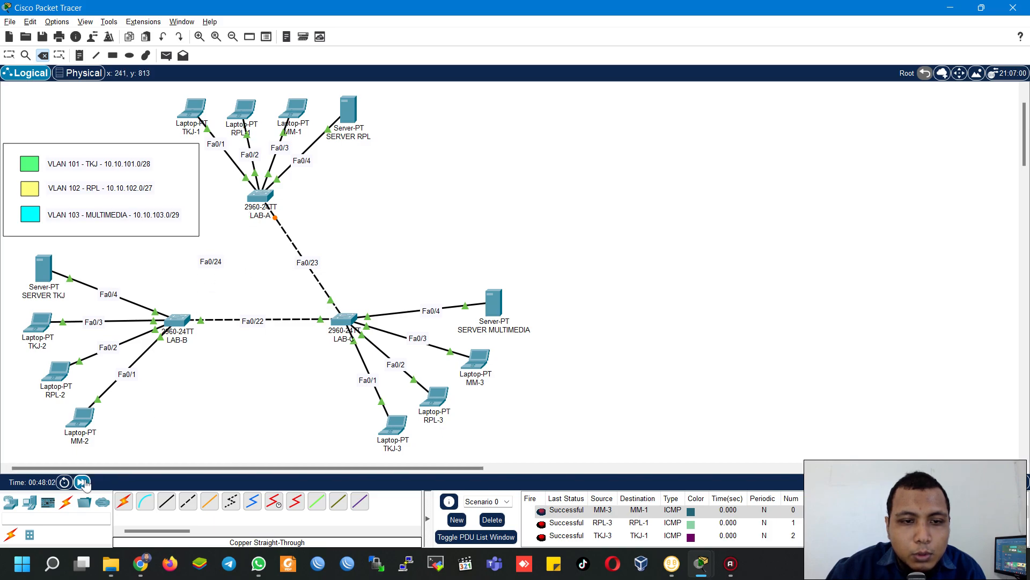
double_click(83, 482)
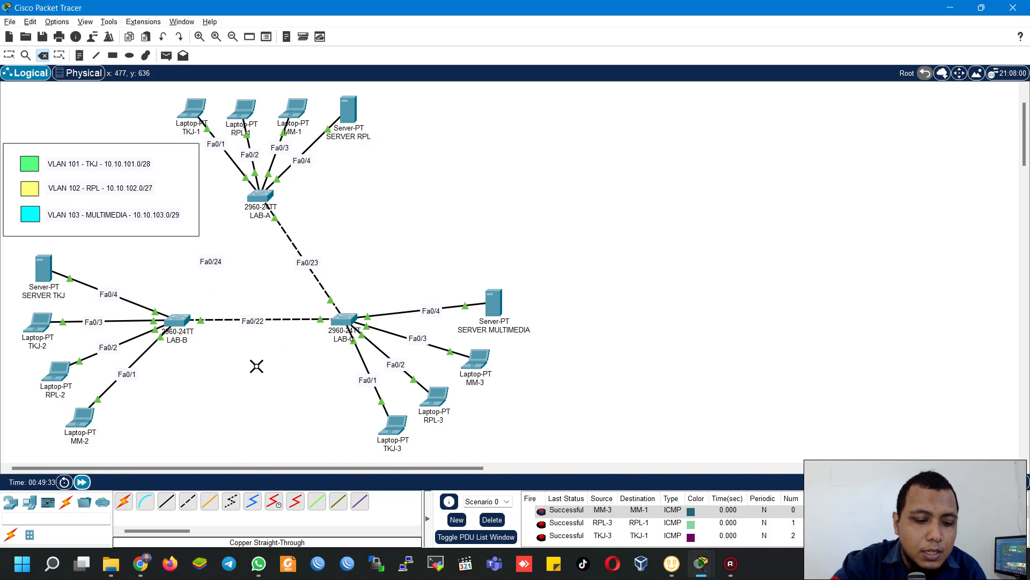
Undo the deletion of the link between LAB-A and LAB-B and fast-forward time to bring it up
key(ctrl+z)
key(Escape)
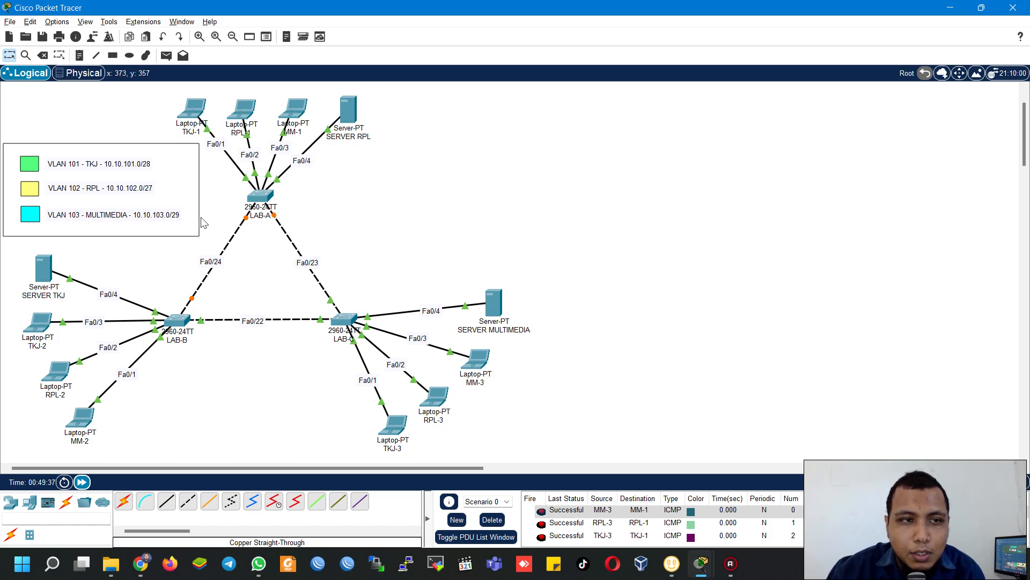
click(81, 482)
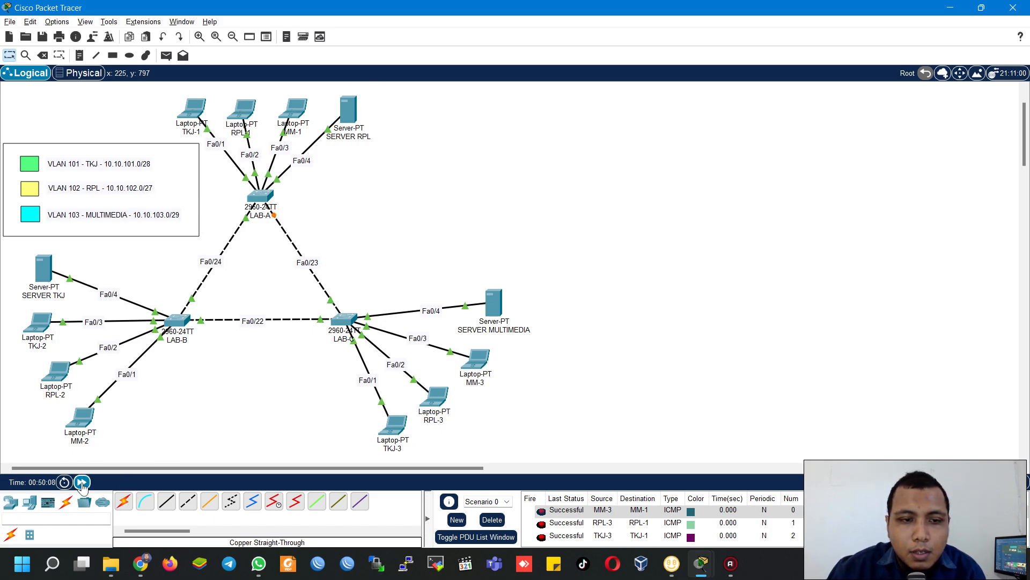